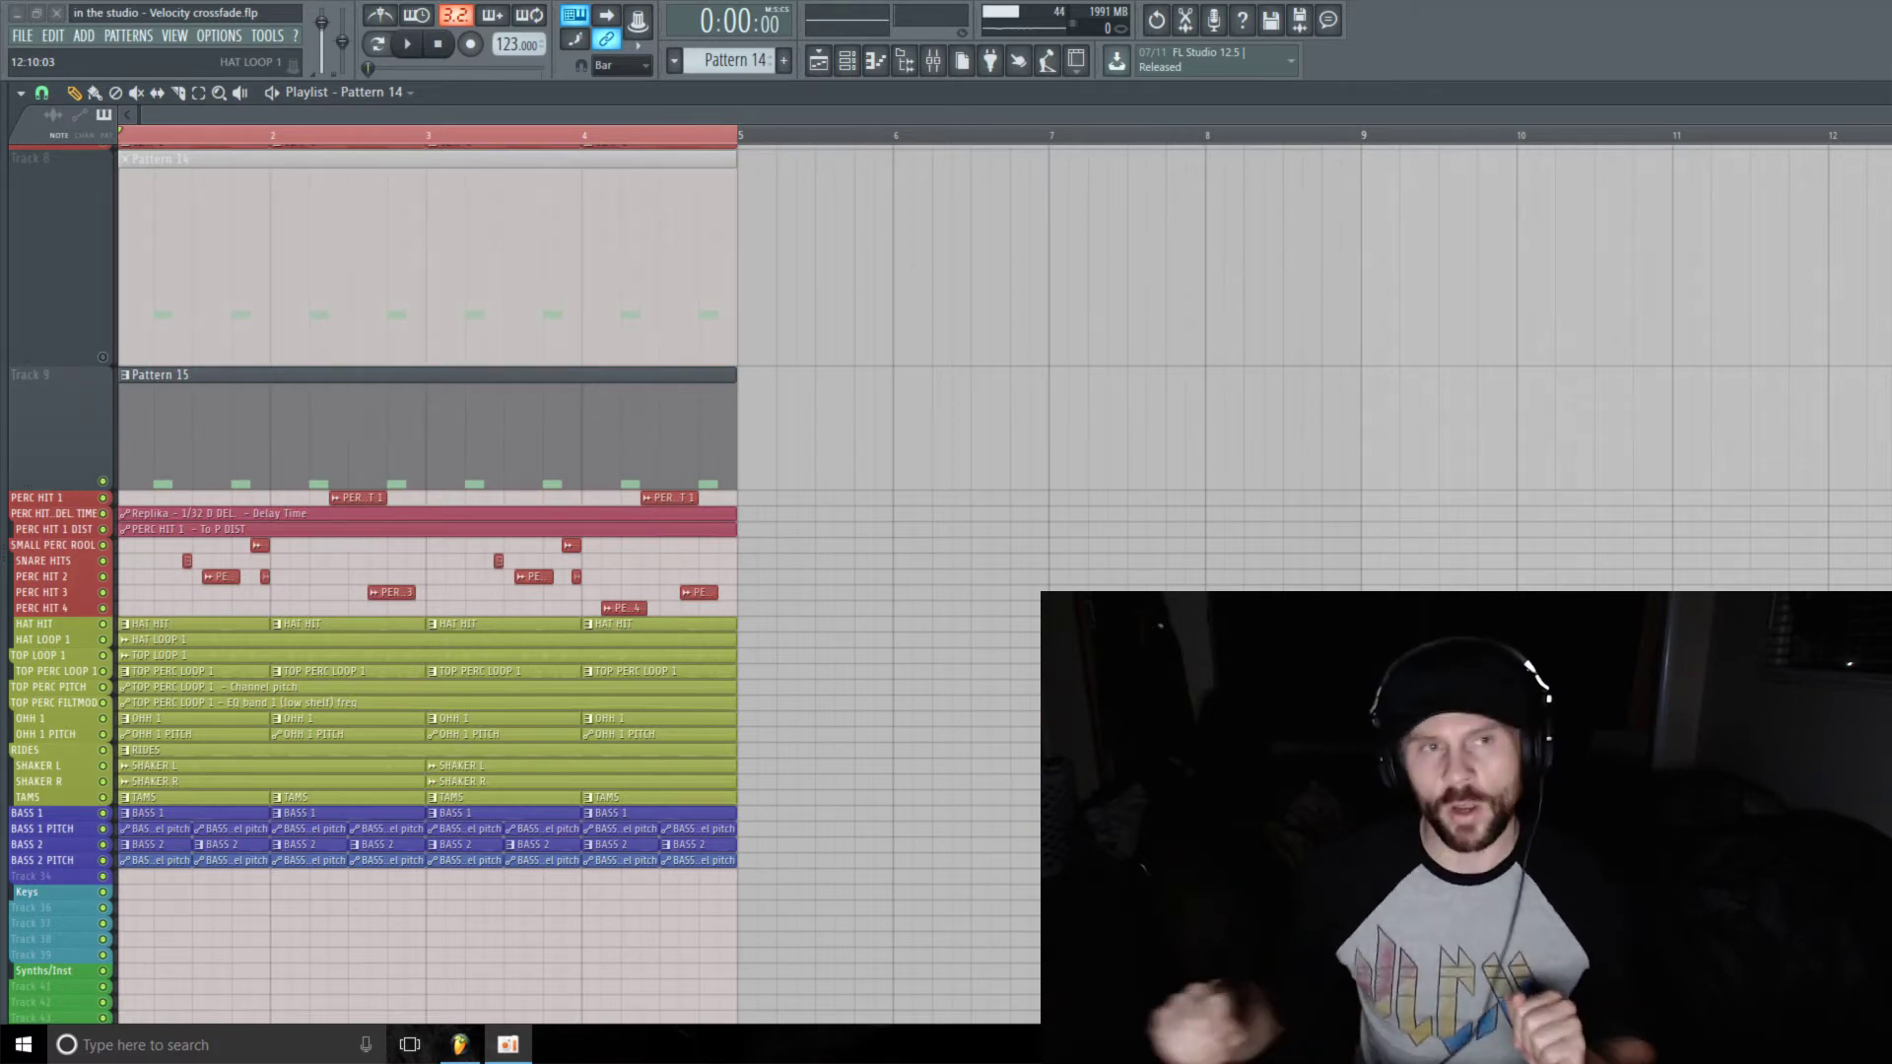
- Play the arrangement loop with Pattern 15 active and stop playback
click(408, 44)
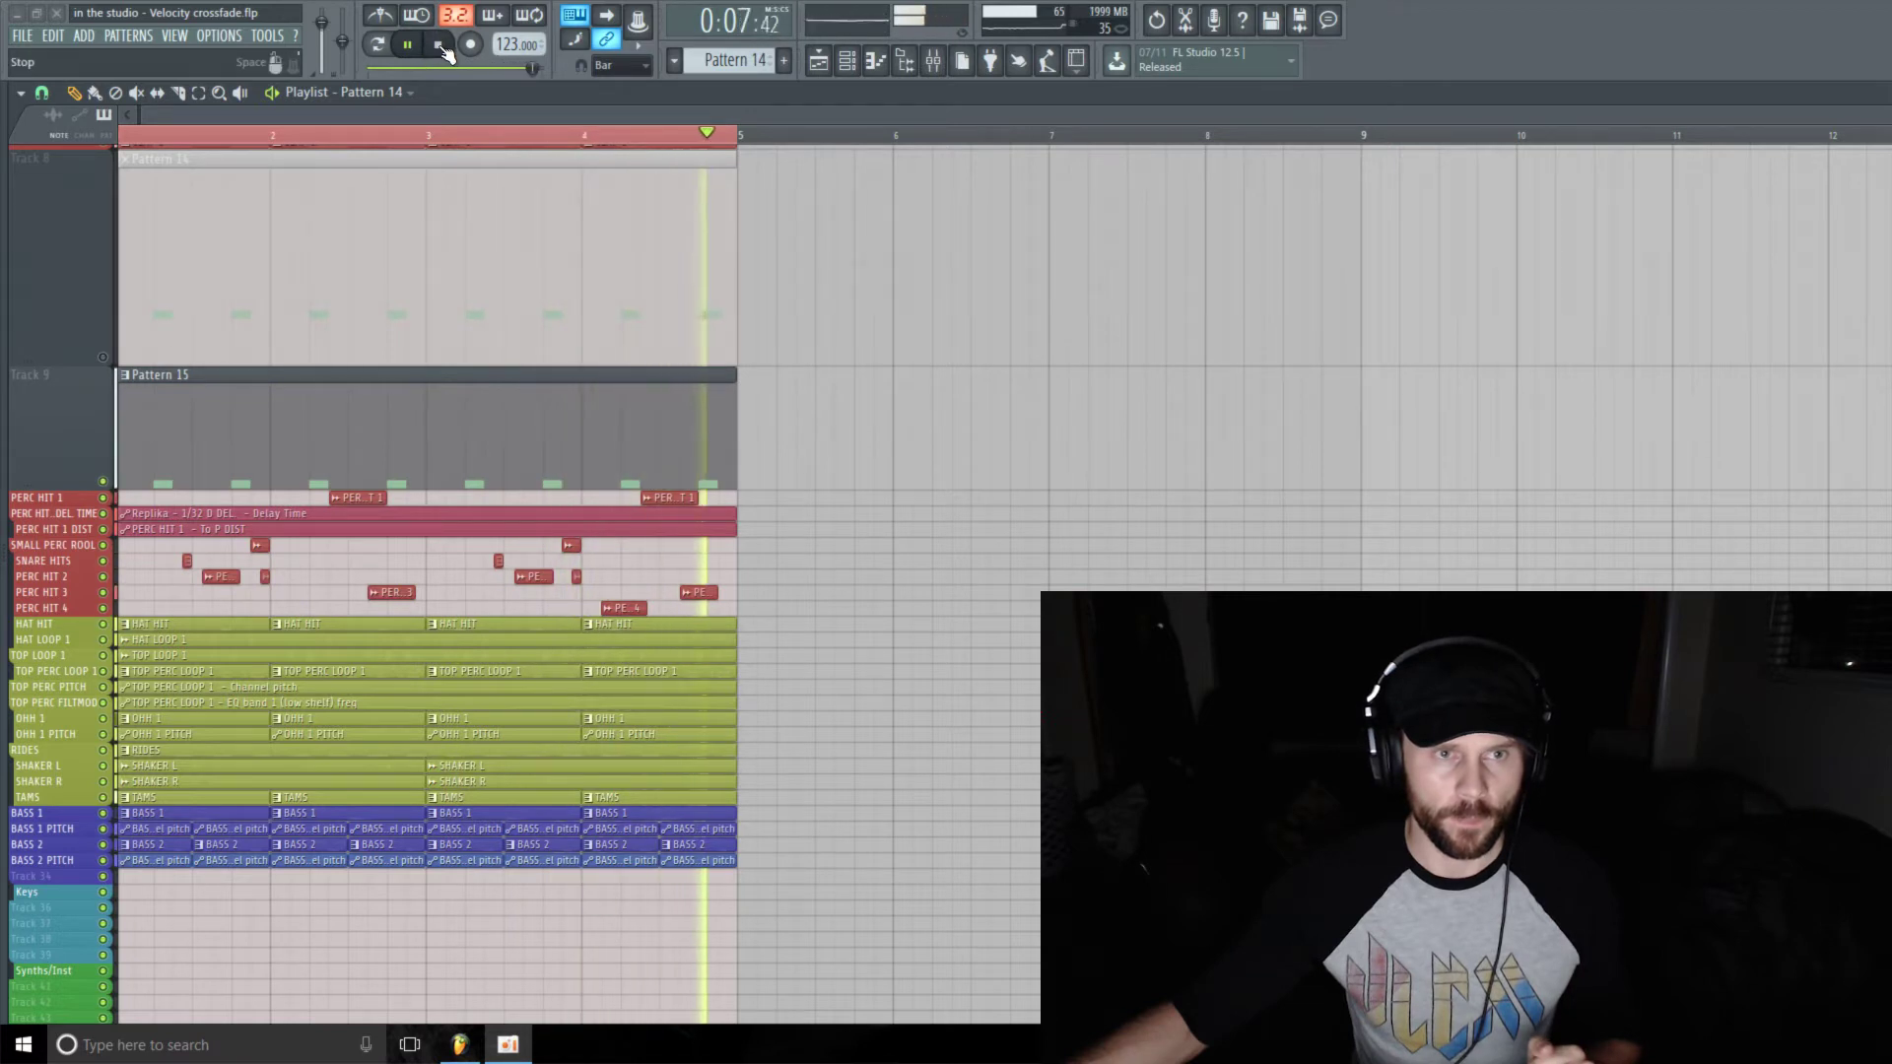
click(440, 45)
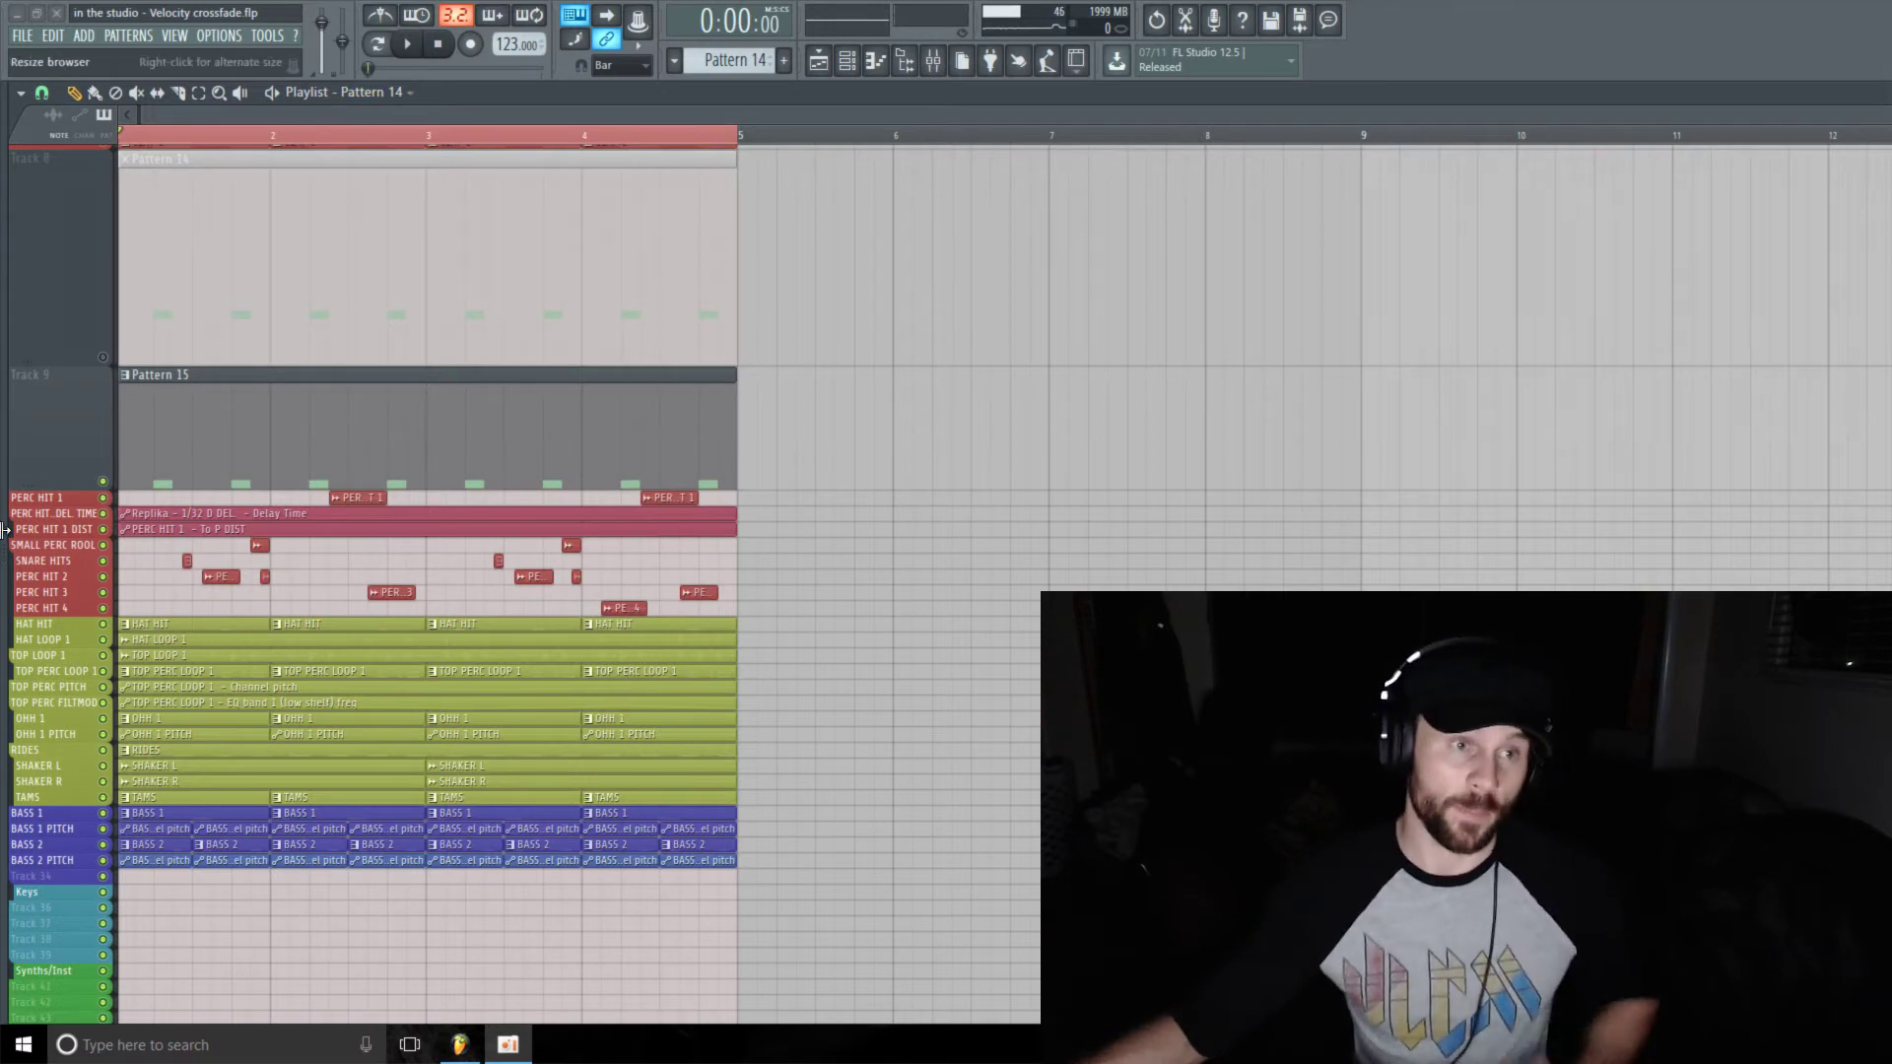
- Mute the playlist's Track 9 holding Pattern 15, unmute Track 8 holding Pattern 14, and make Track 9 slightly taller
click(102, 482)
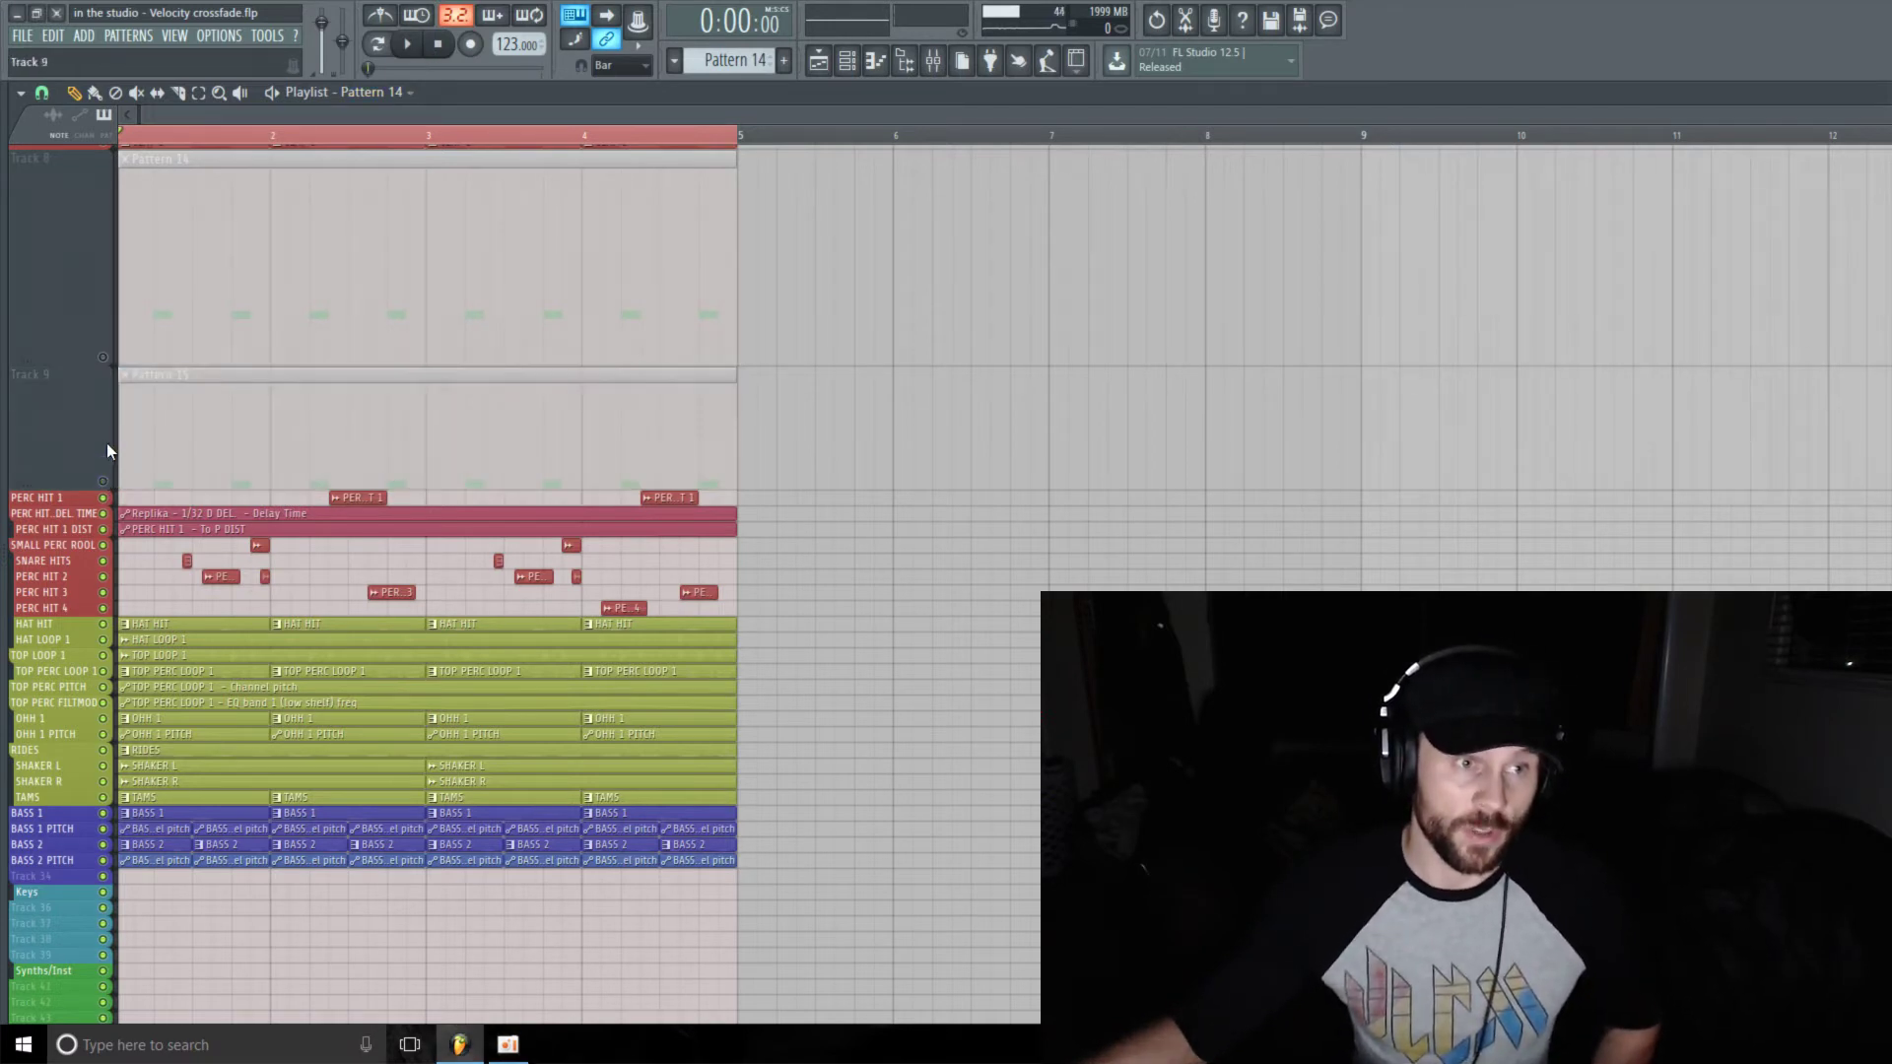
click(102, 357)
drag(43, 492, 43, 504)
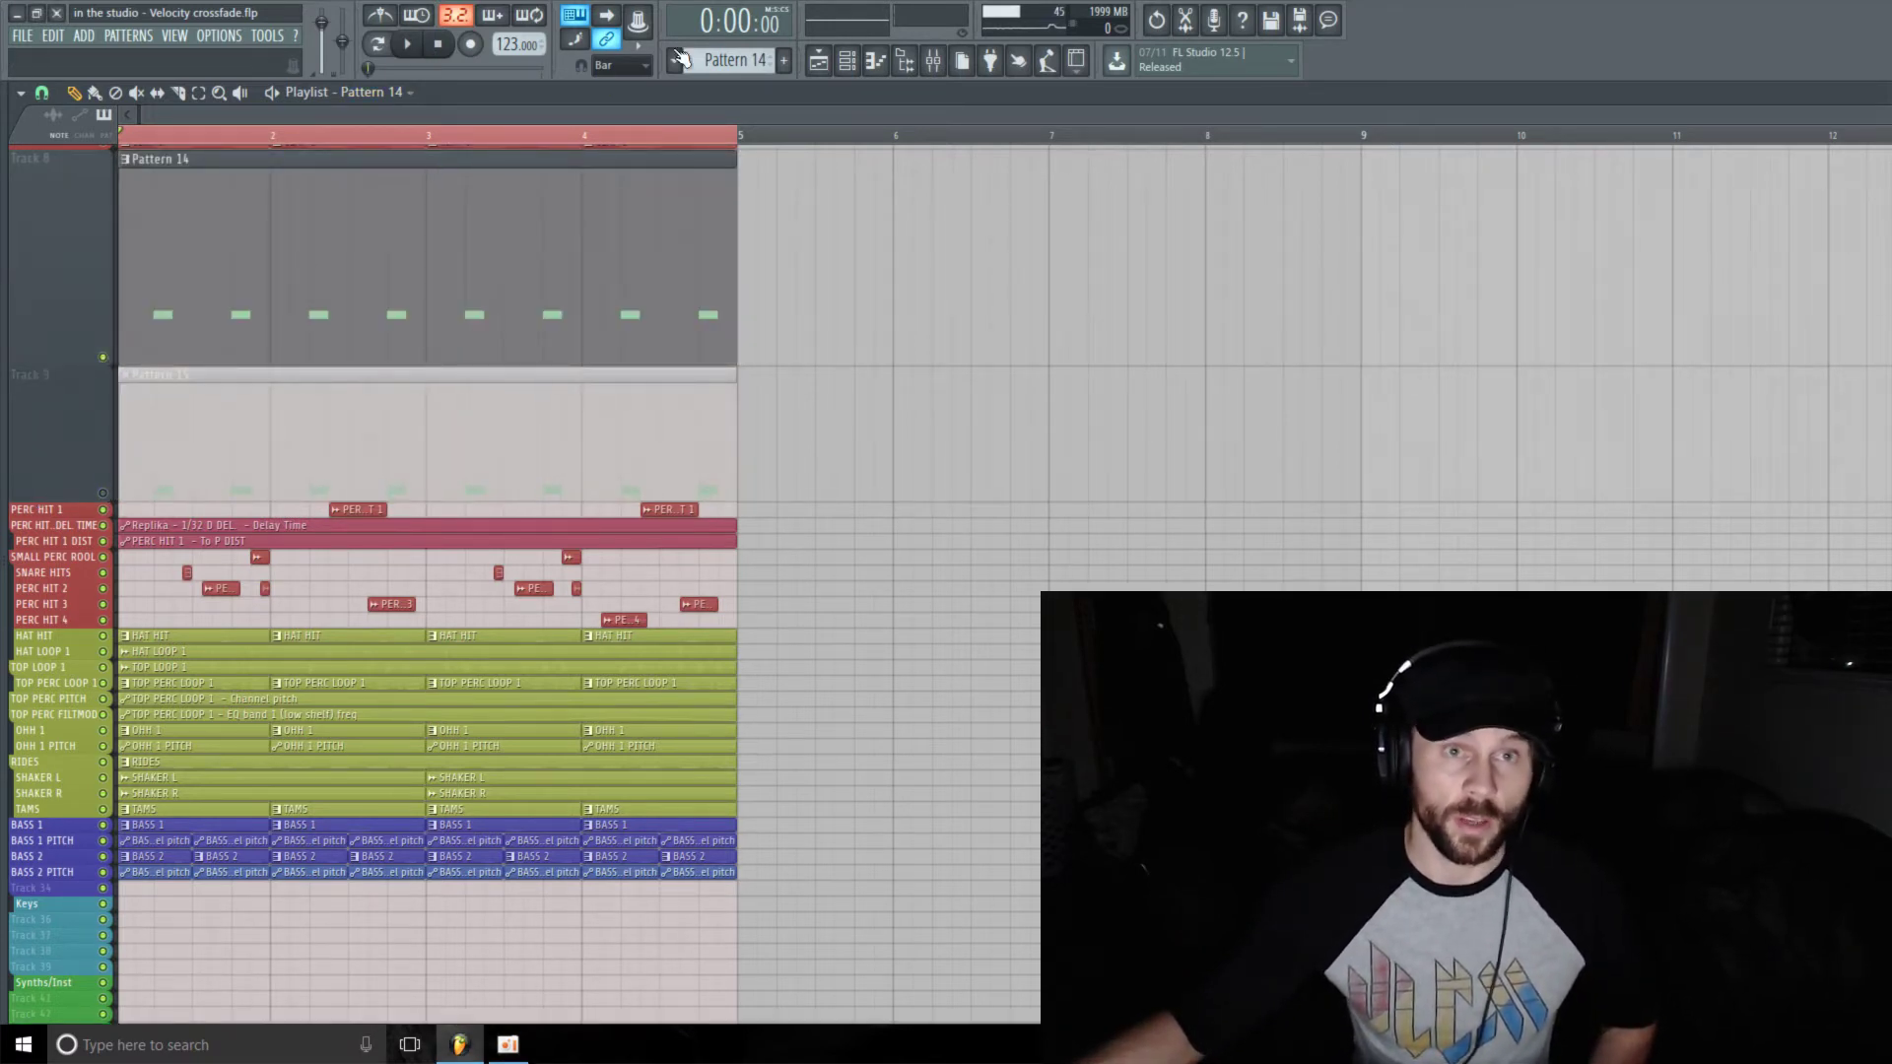
- Open the Kontakt 5 channel's plugin window from the channel rack and reposition it over the playlist
click(847, 63)
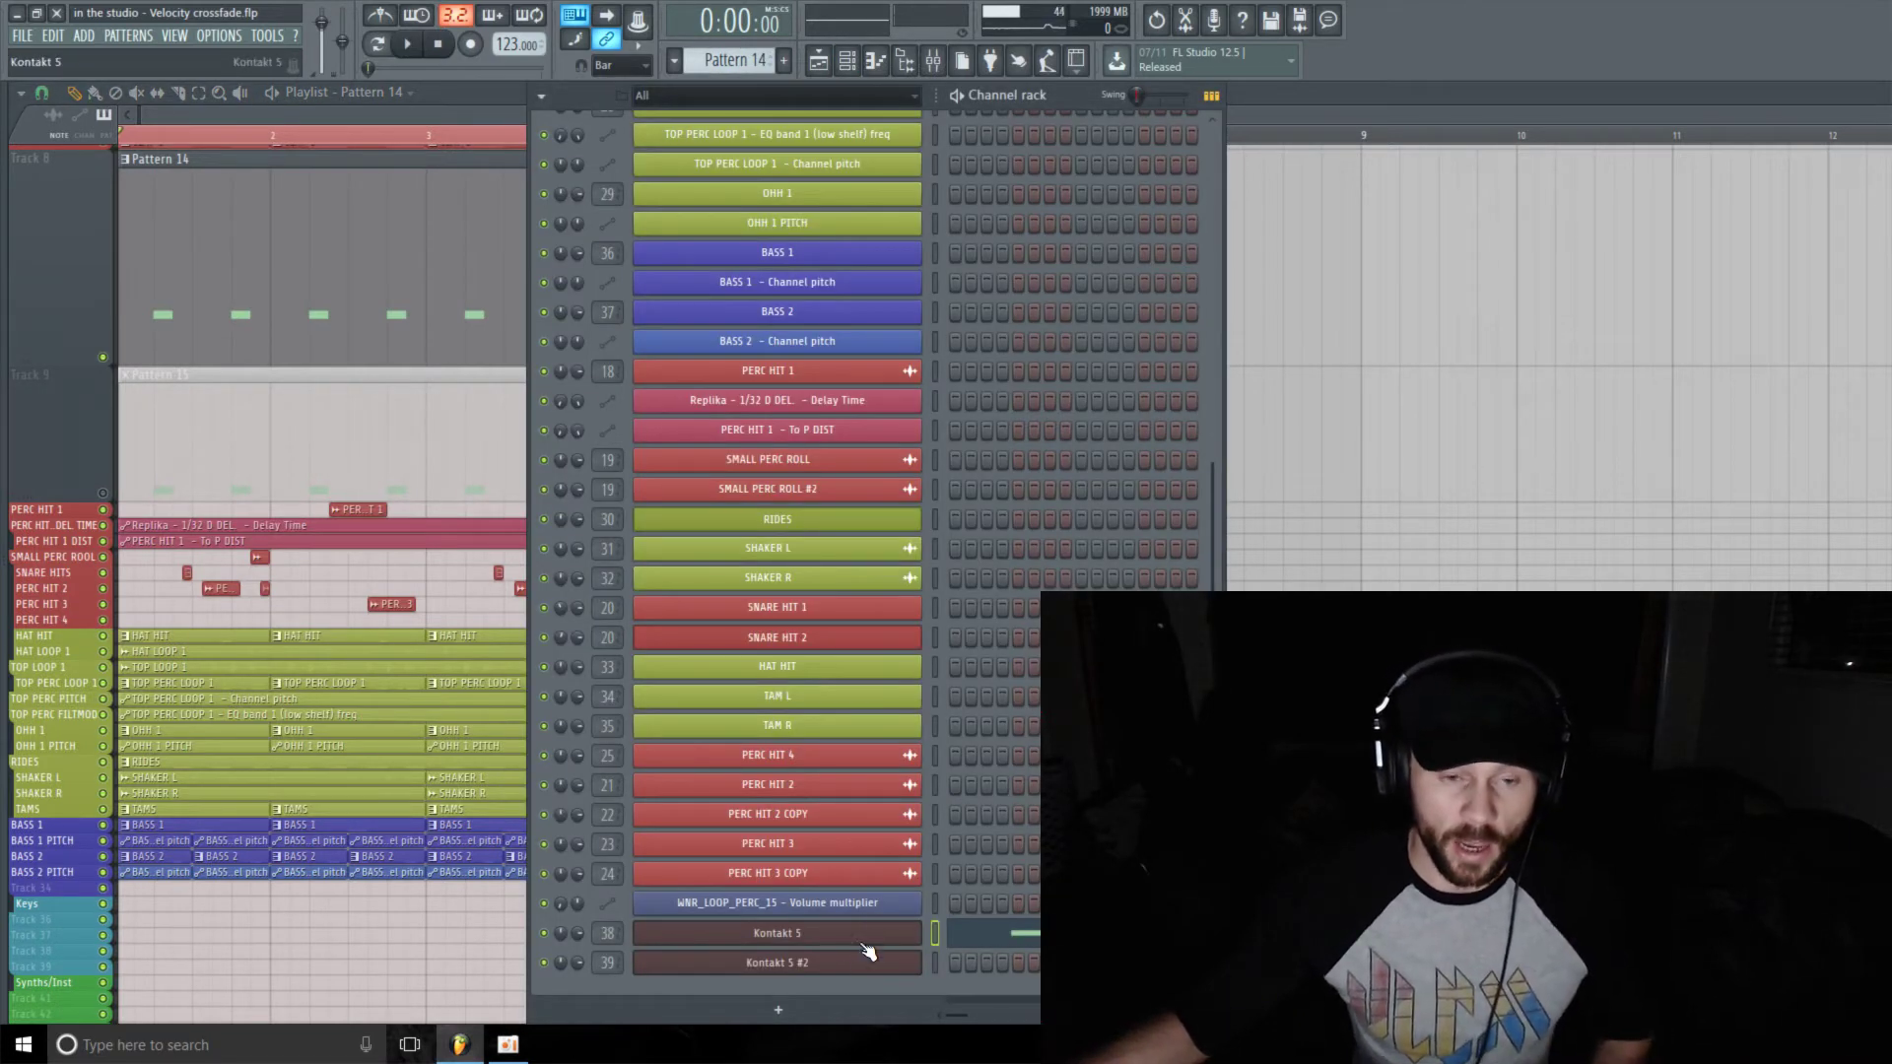
right_click(918, 901)
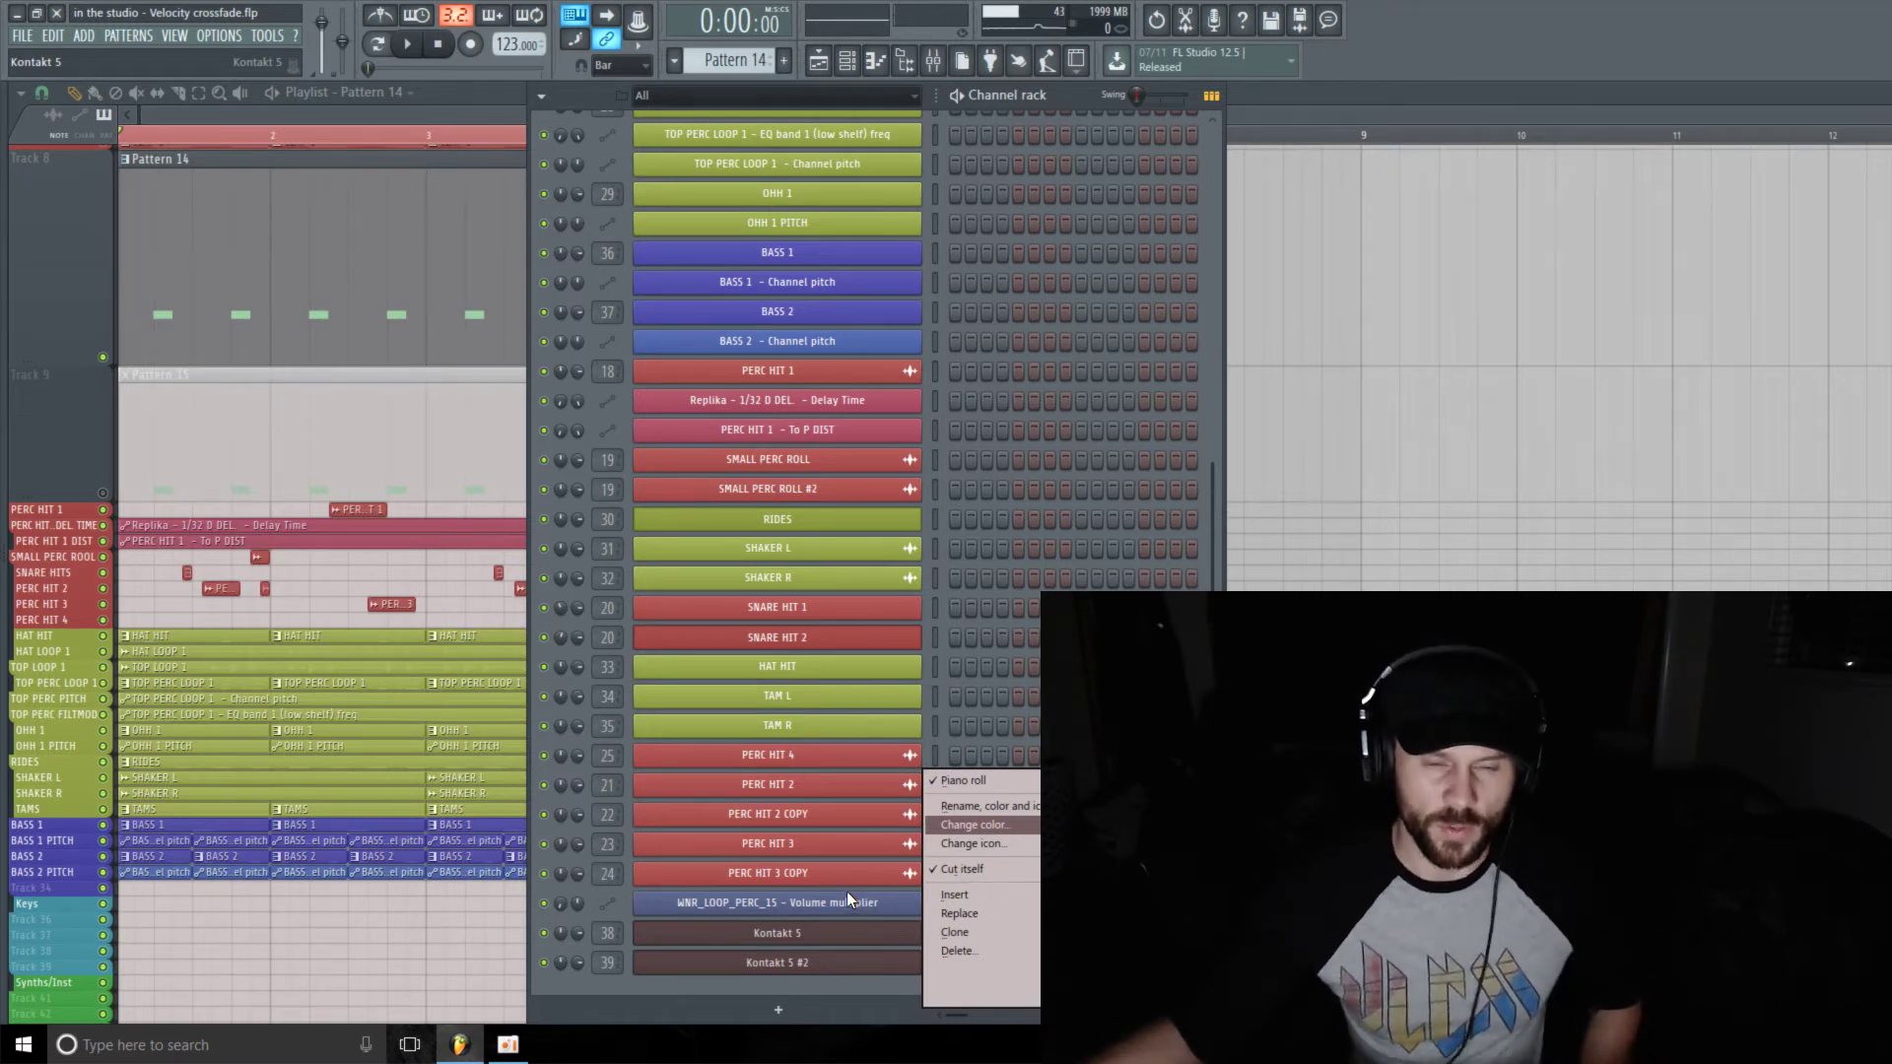
click(843, 930)
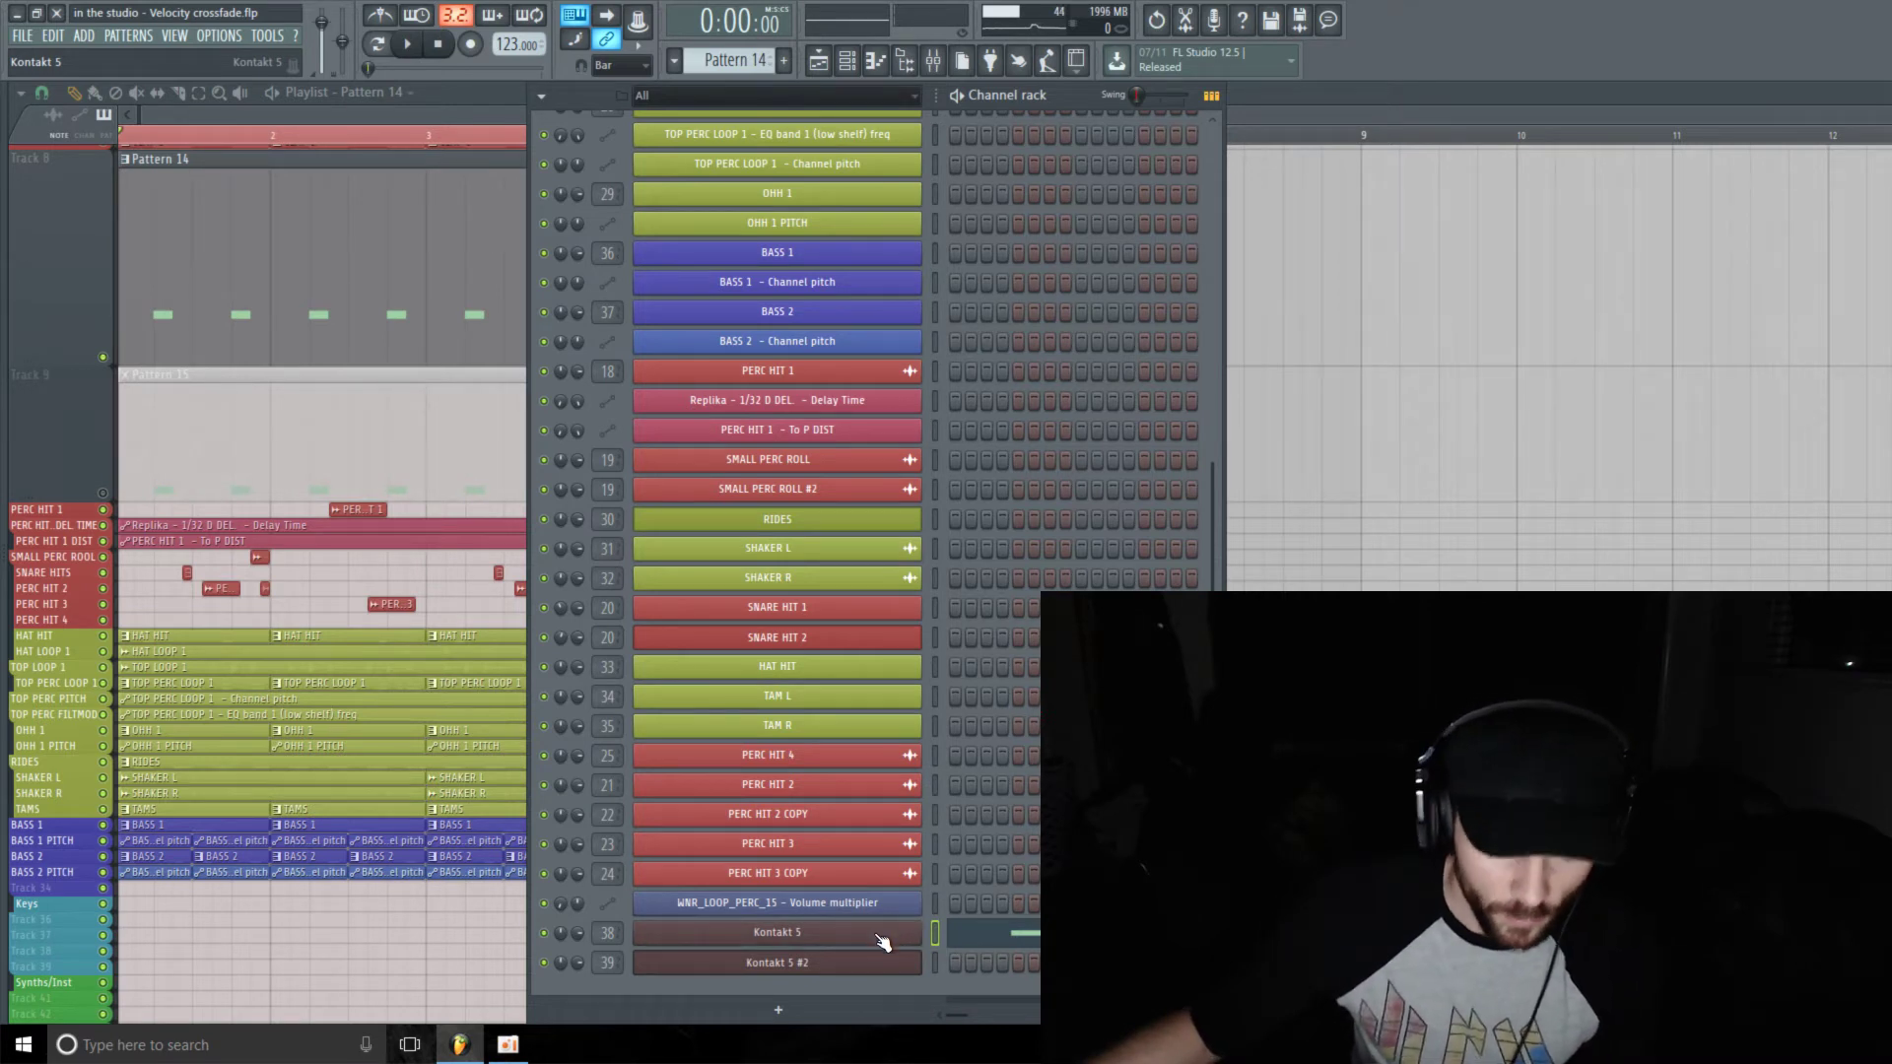
click(890, 934)
drag(1027, 143, 922, 124)
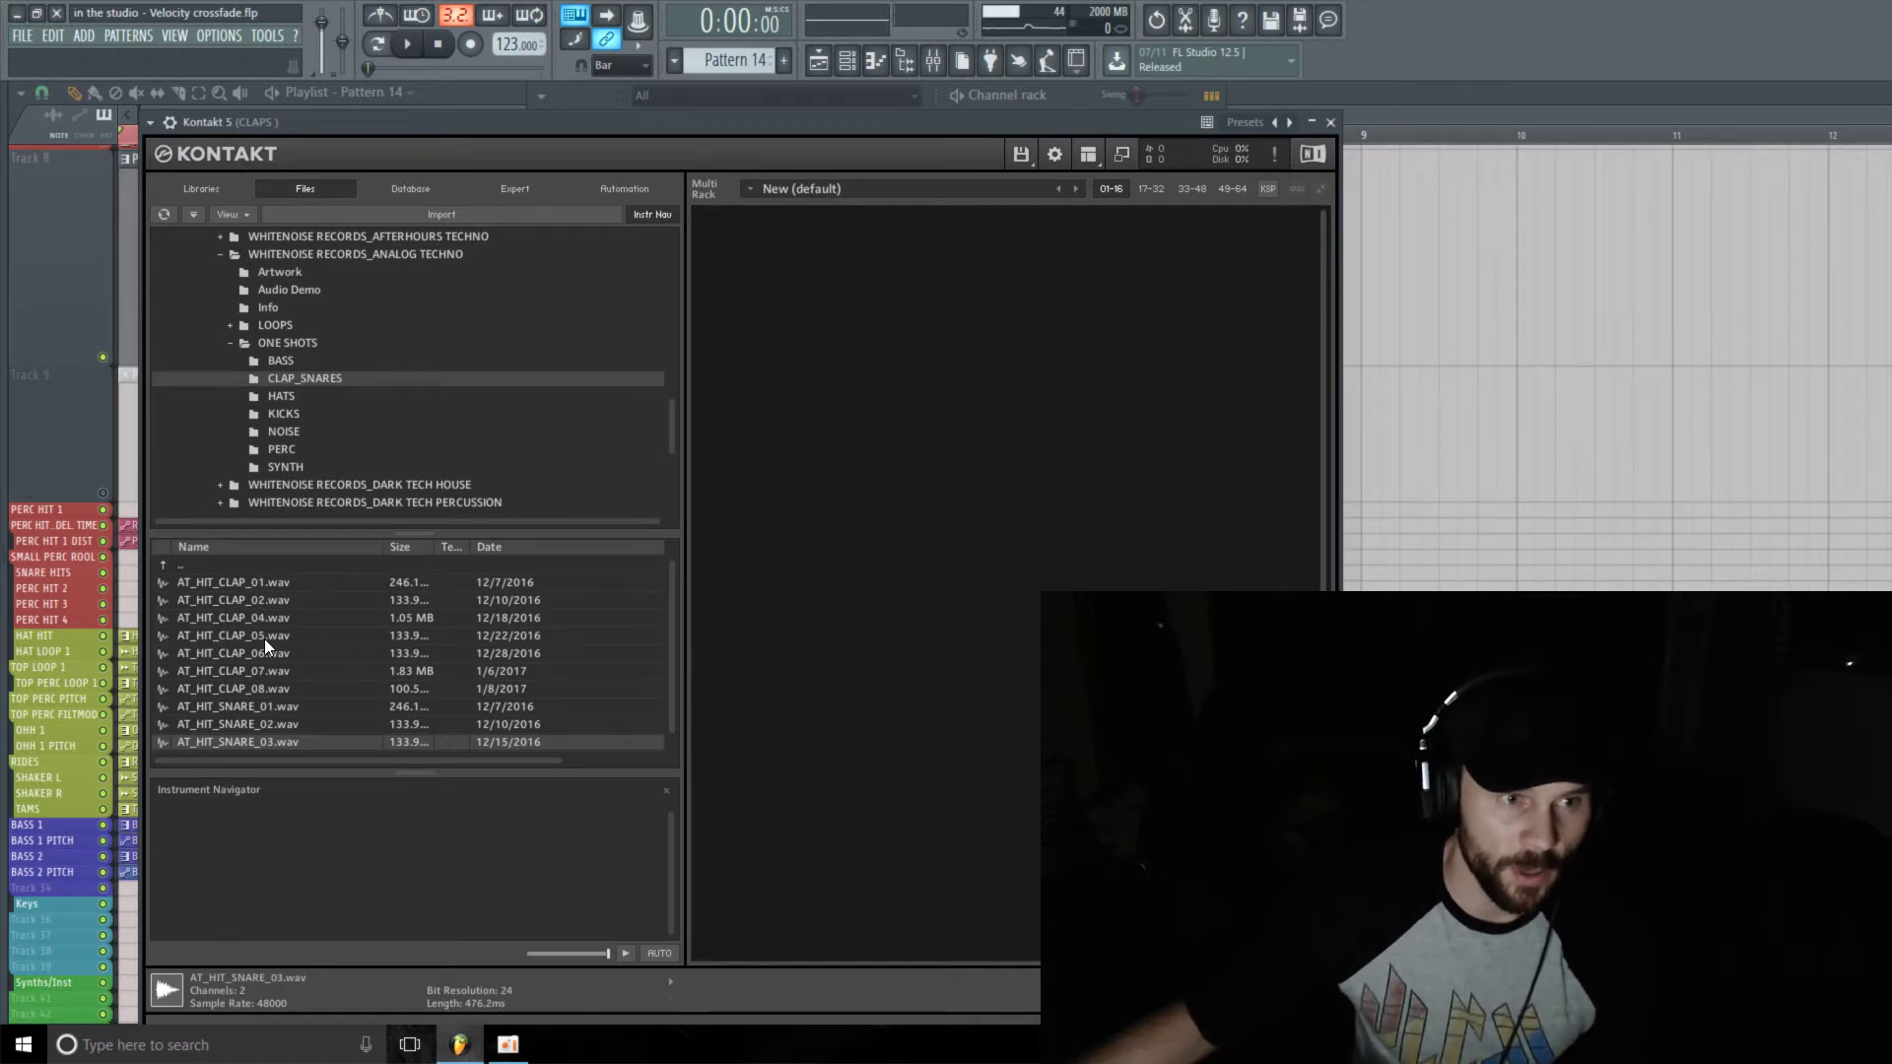
- Load AT_HIT_CLAP_05.wav from the CLAP_SNARES folder as a new instrument and open it for editing
drag(250, 636, 848, 406)
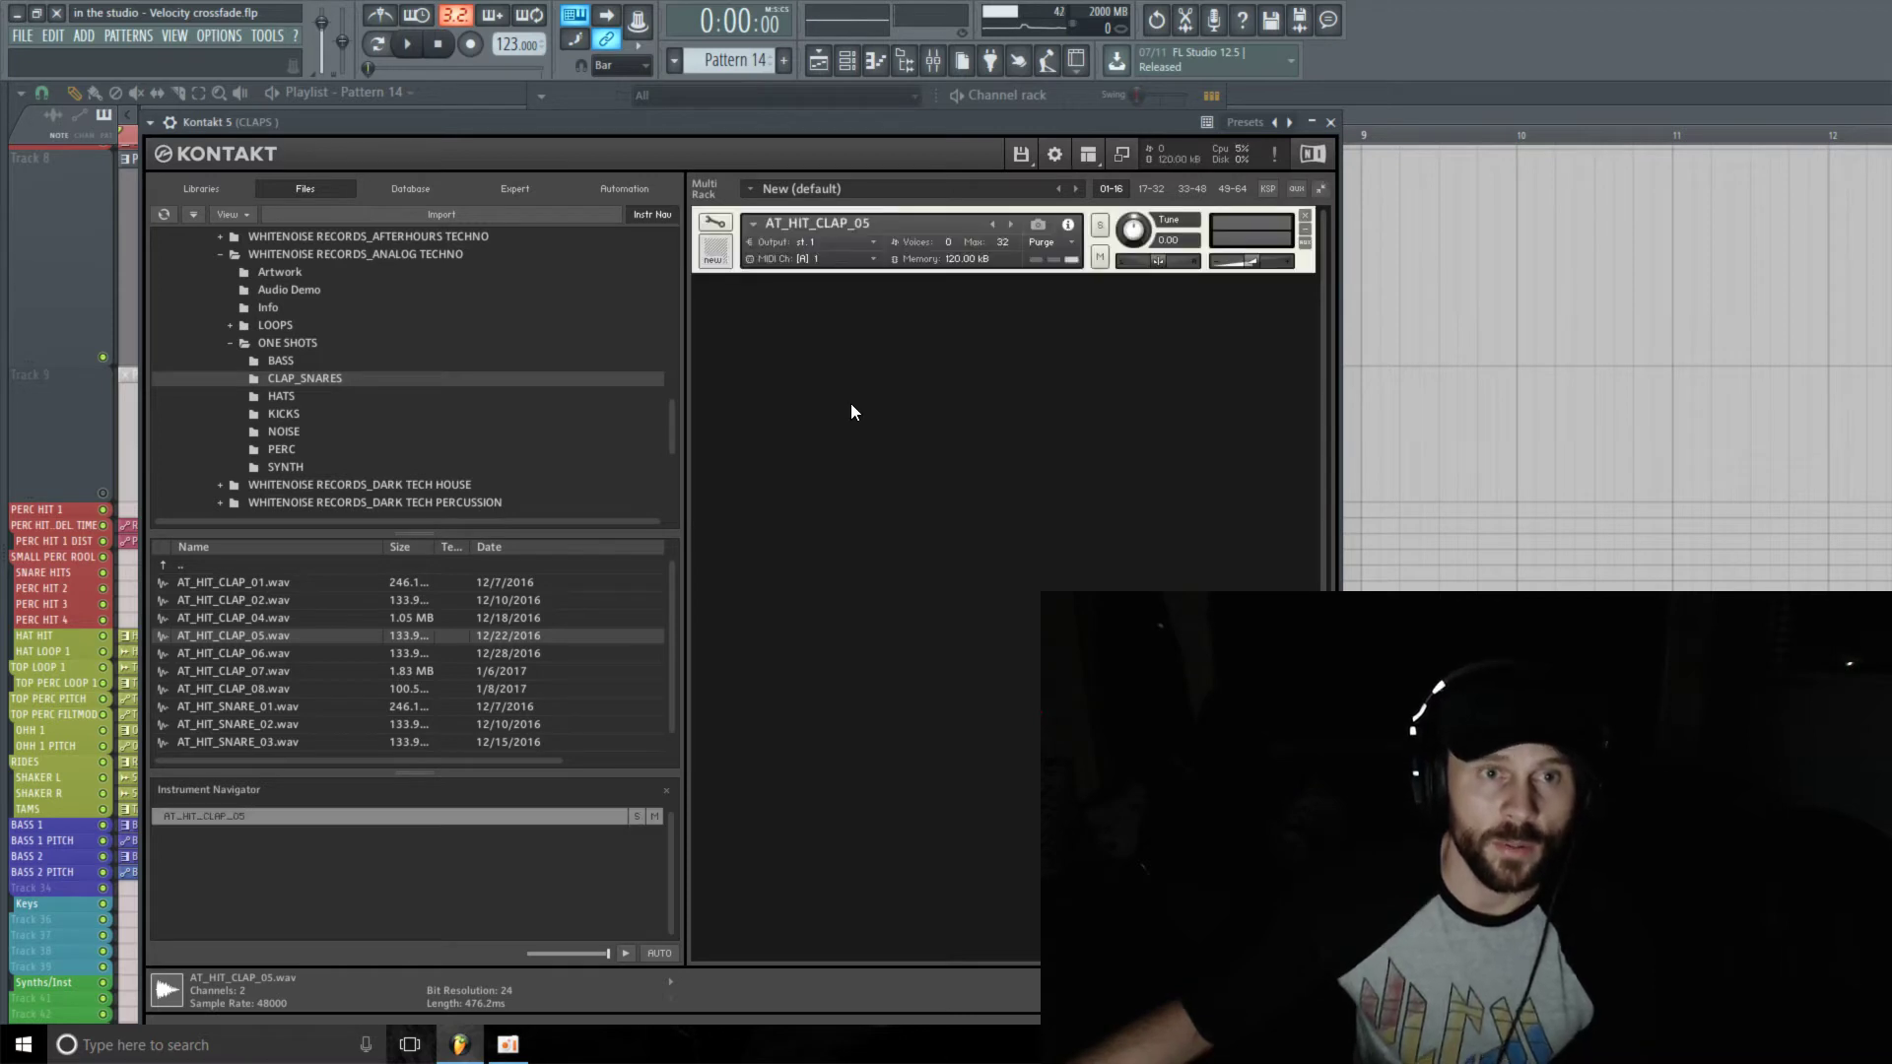
click(722, 222)
- Collapse the instrument's modulation, send effects and insert effects sections and show the Mapping Editor
click(715, 688)
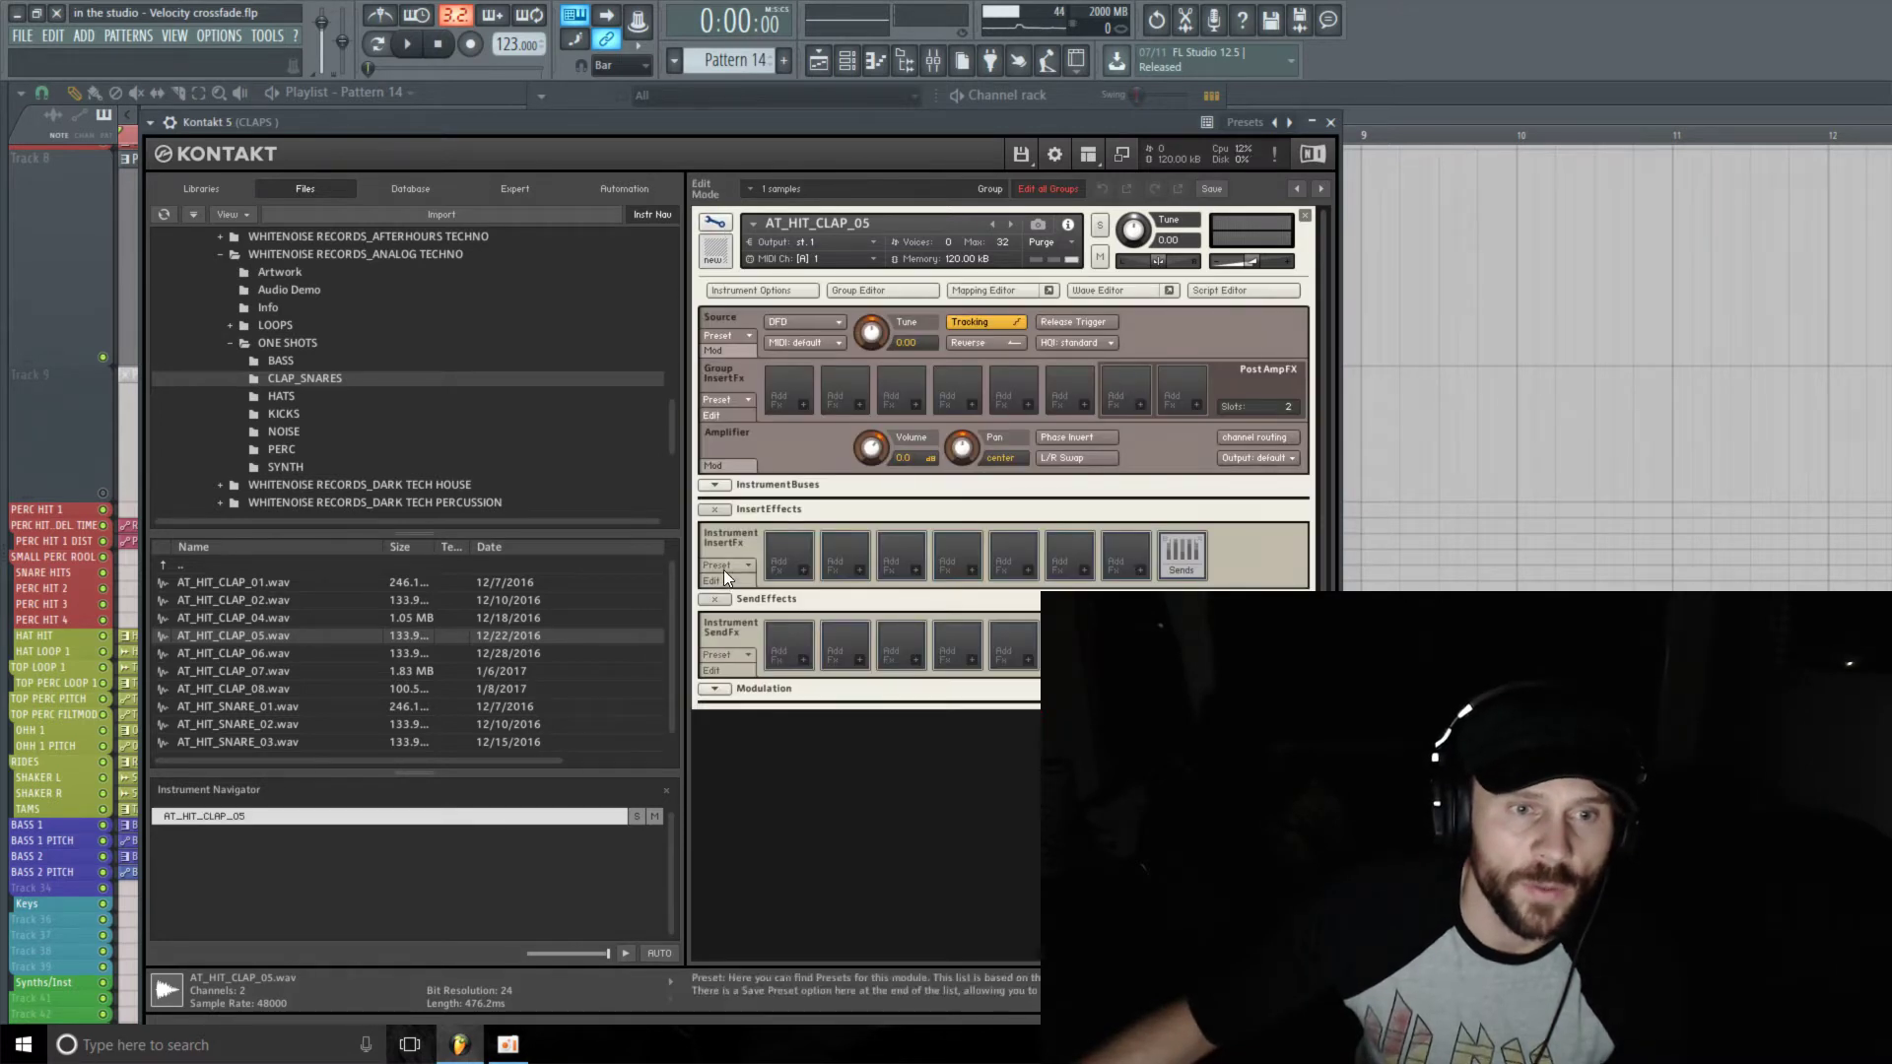
click(714, 598)
click(716, 509)
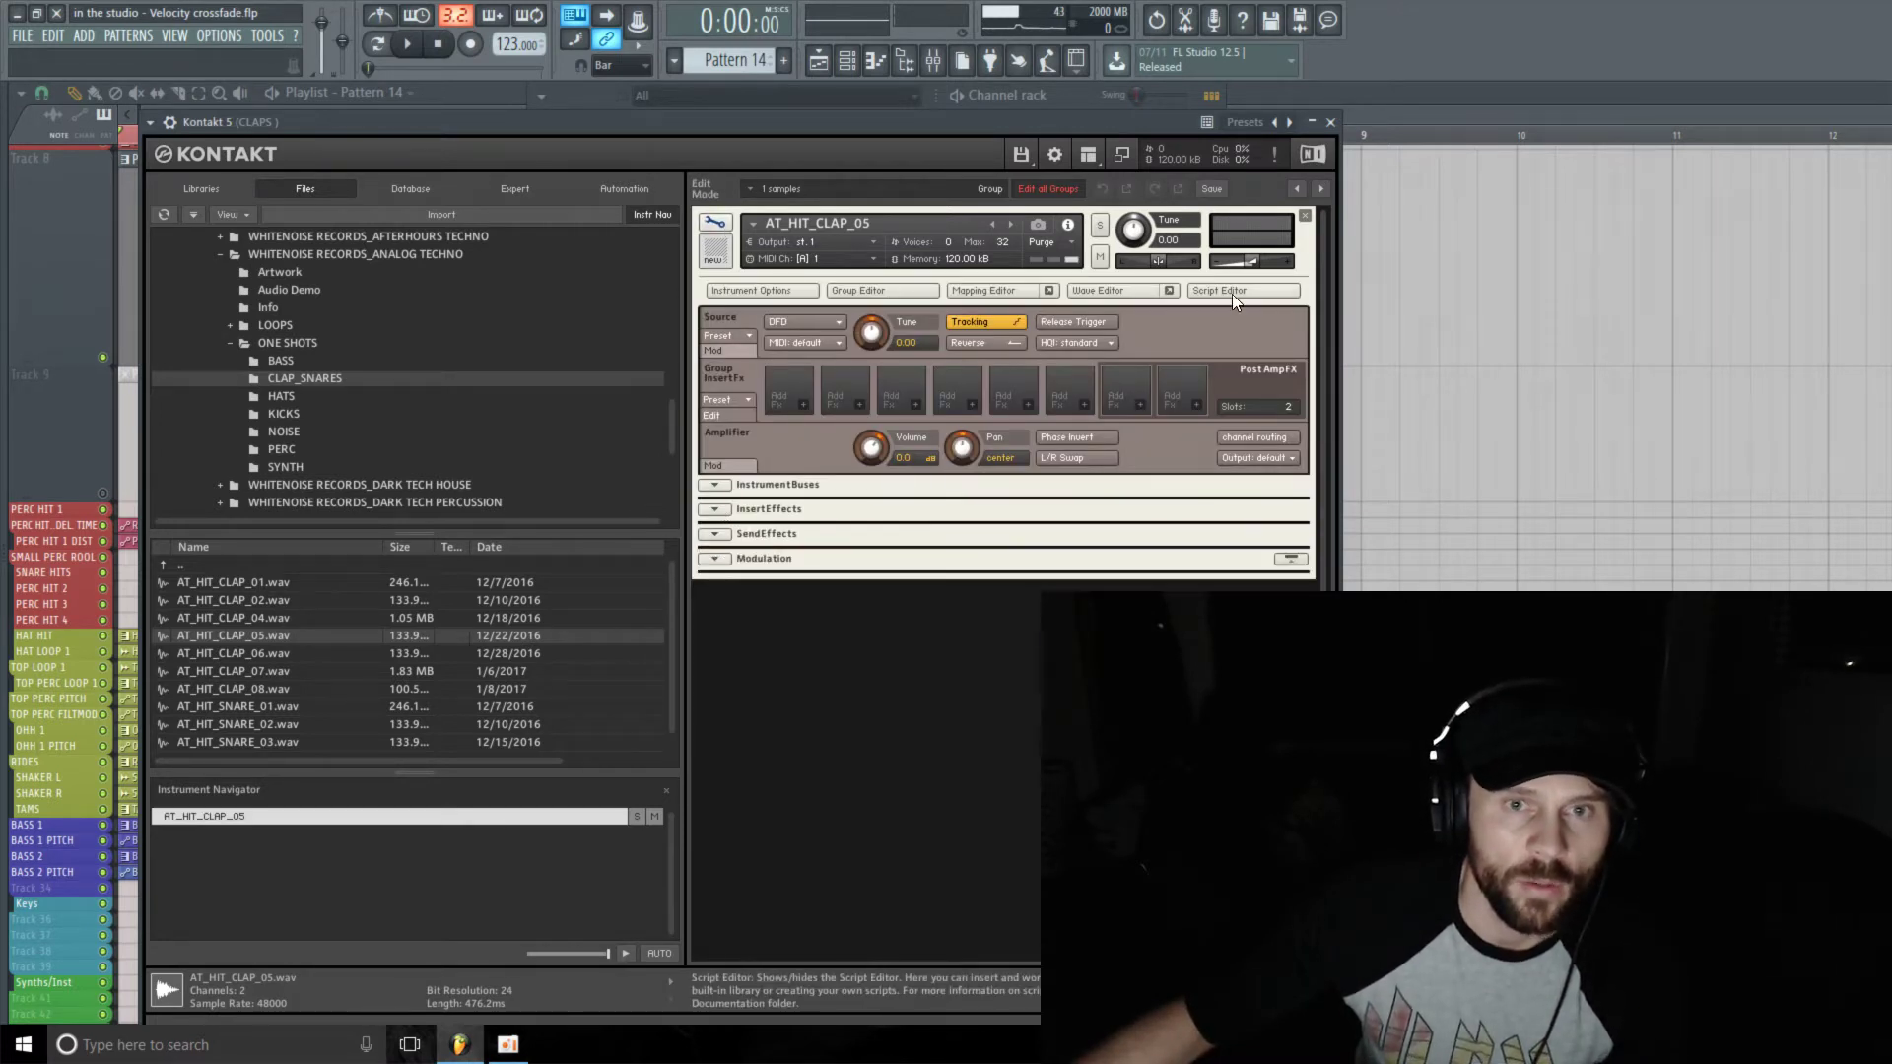
click(997, 294)
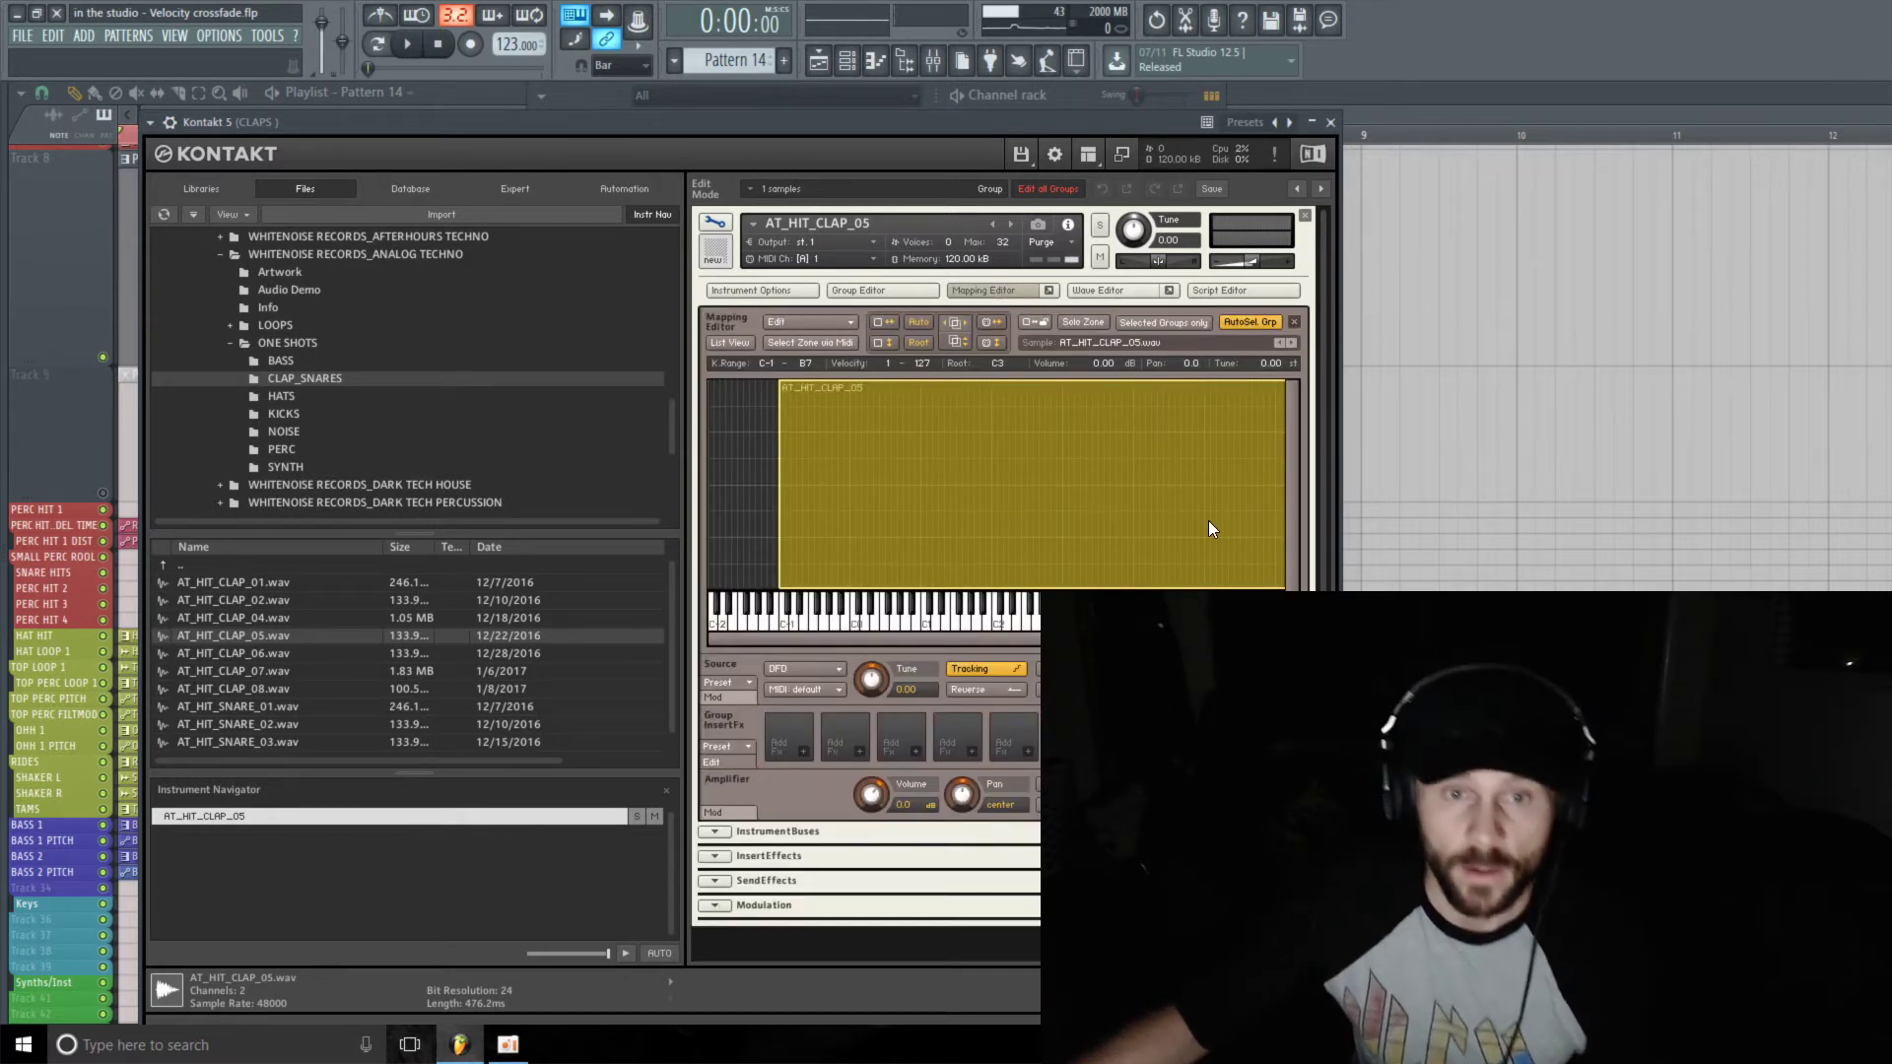
- Shift the AT_HIT_CLAP_05 zone along the keyboard and narrow its key range to about C3–C#4
drag(1208, 528, 1125, 518)
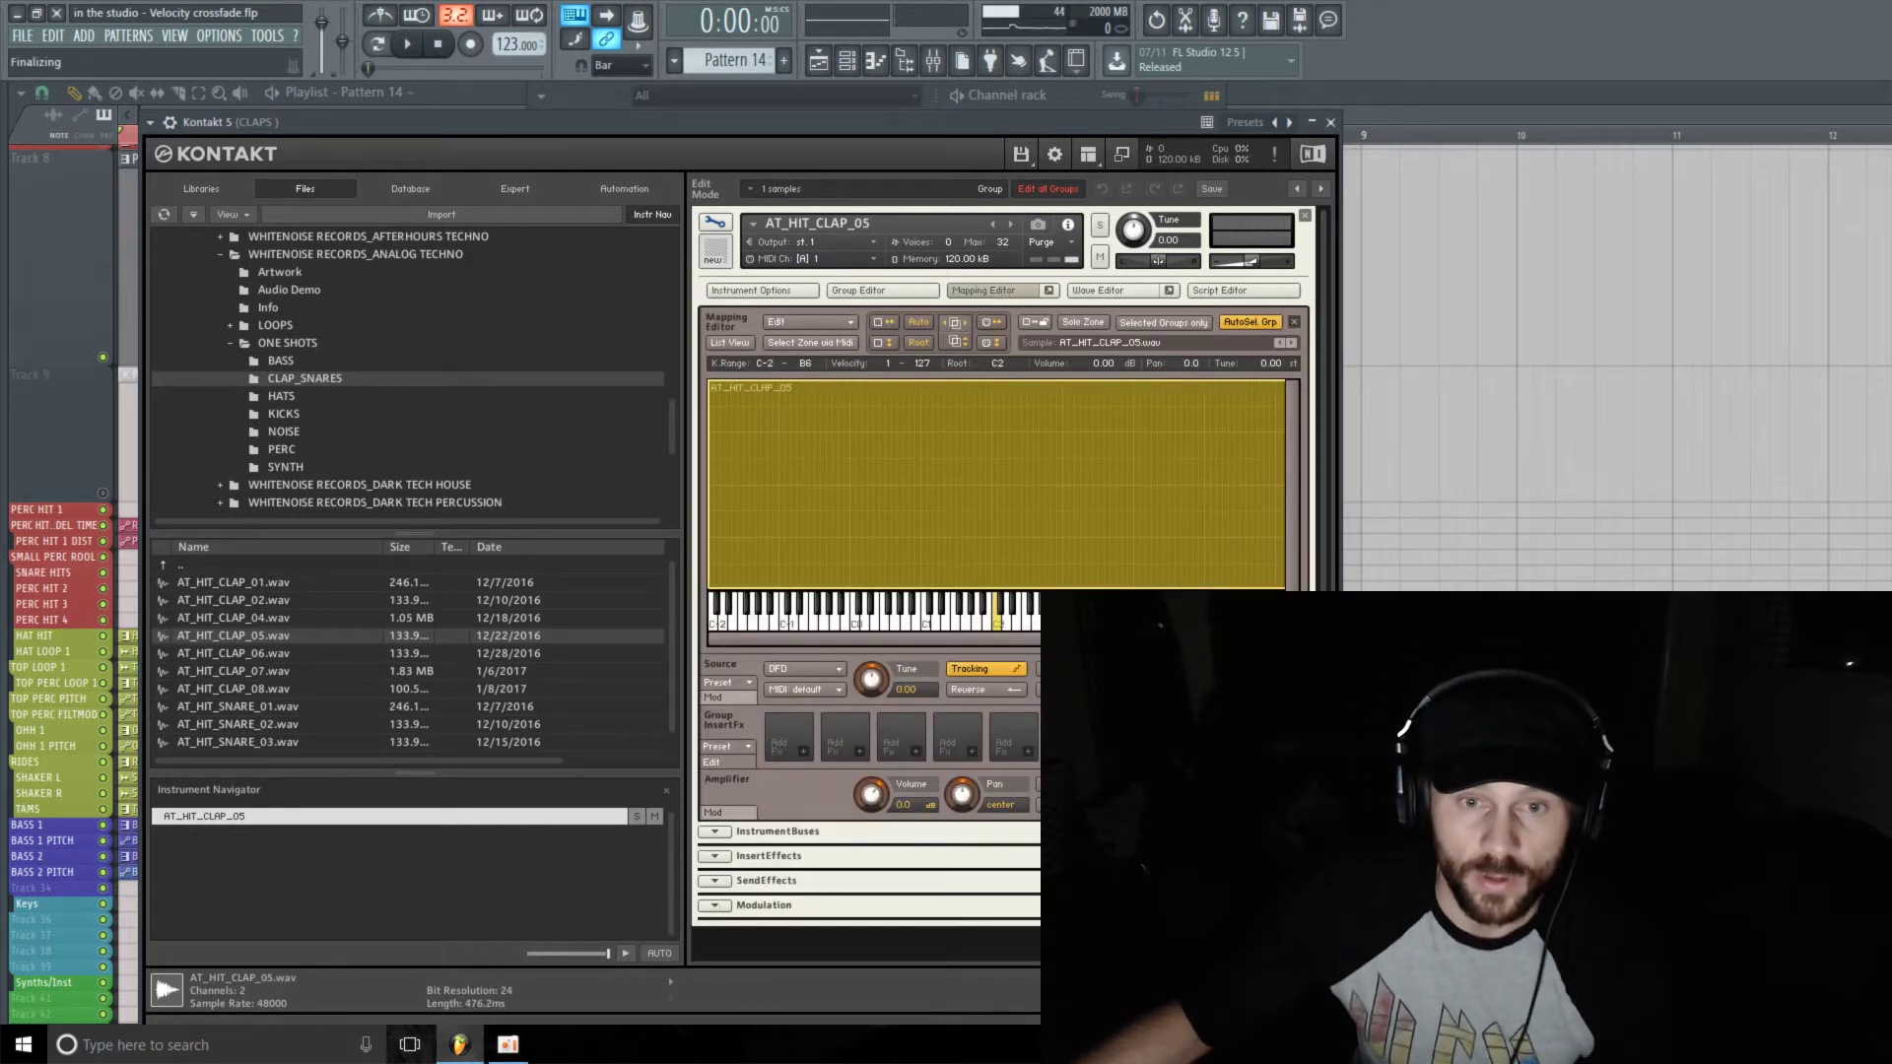
drag(1136, 547, 883, 550)
drag(761, 557, 1001, 551)
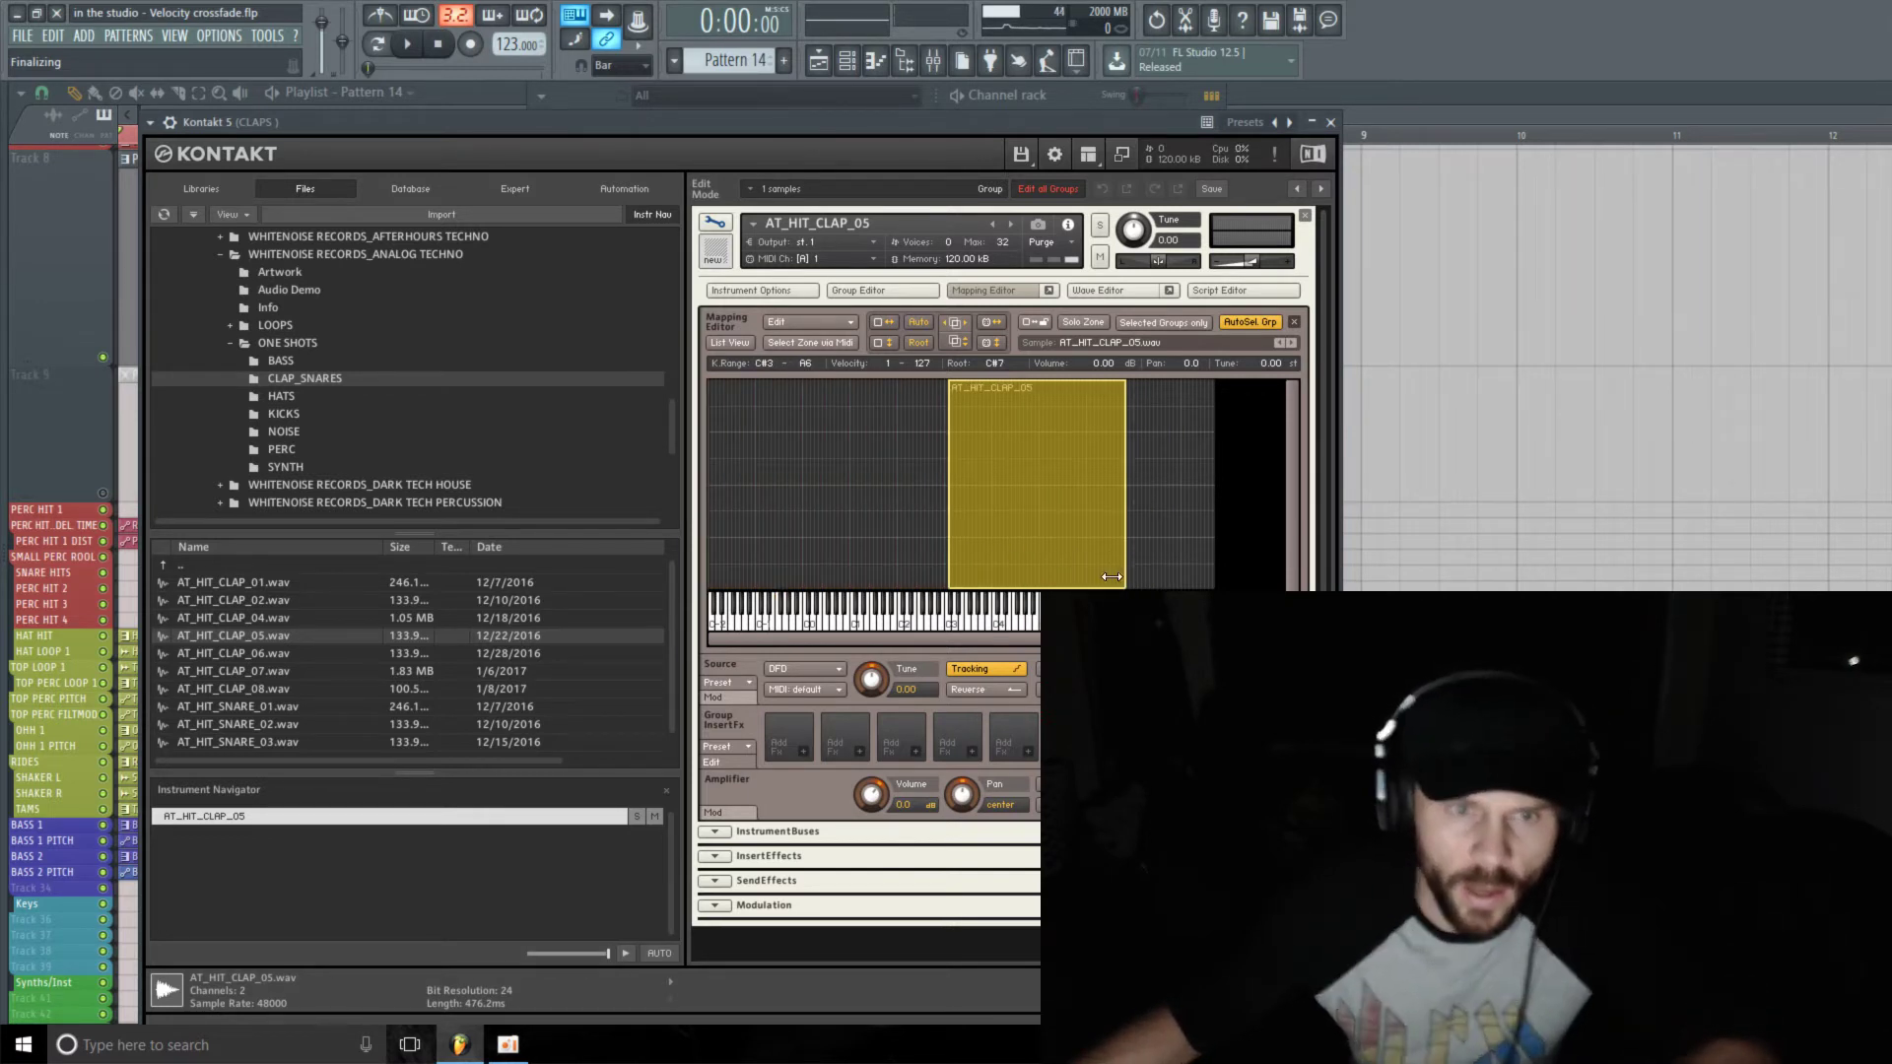
drag(1124, 569, 982, 575)
click(983, 576)
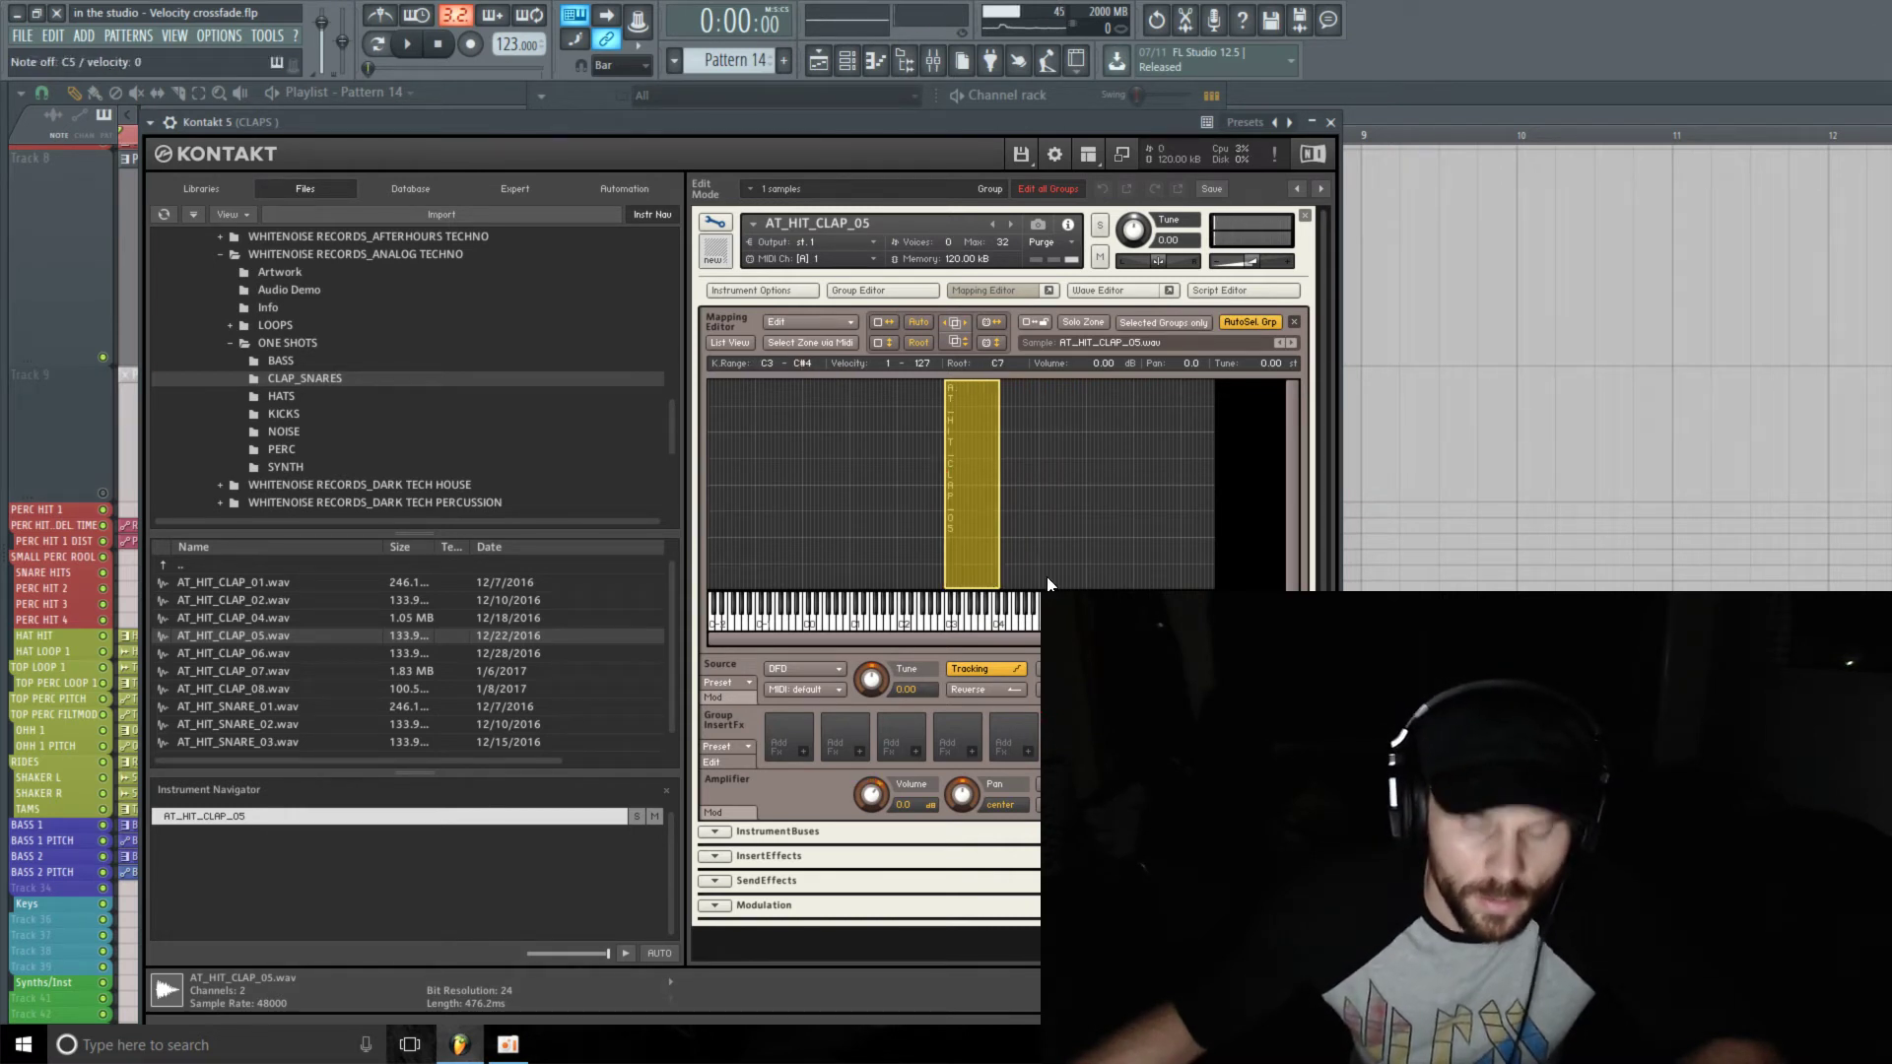
- Resize the clap zone's key range to C-1–D3 while keeping its root key at C3
click(979, 547)
mouse_move(991, 547)
mouse_down()
mouse_move(1064, 552)
mouse_move(797, 553)
mouse_move(861, 541)
mouse_move(815, 549)
mouse_move(862, 520)
mouse_move(816, 535)
mouse_move(962, 554)
mouse_up()
click(992, 613)
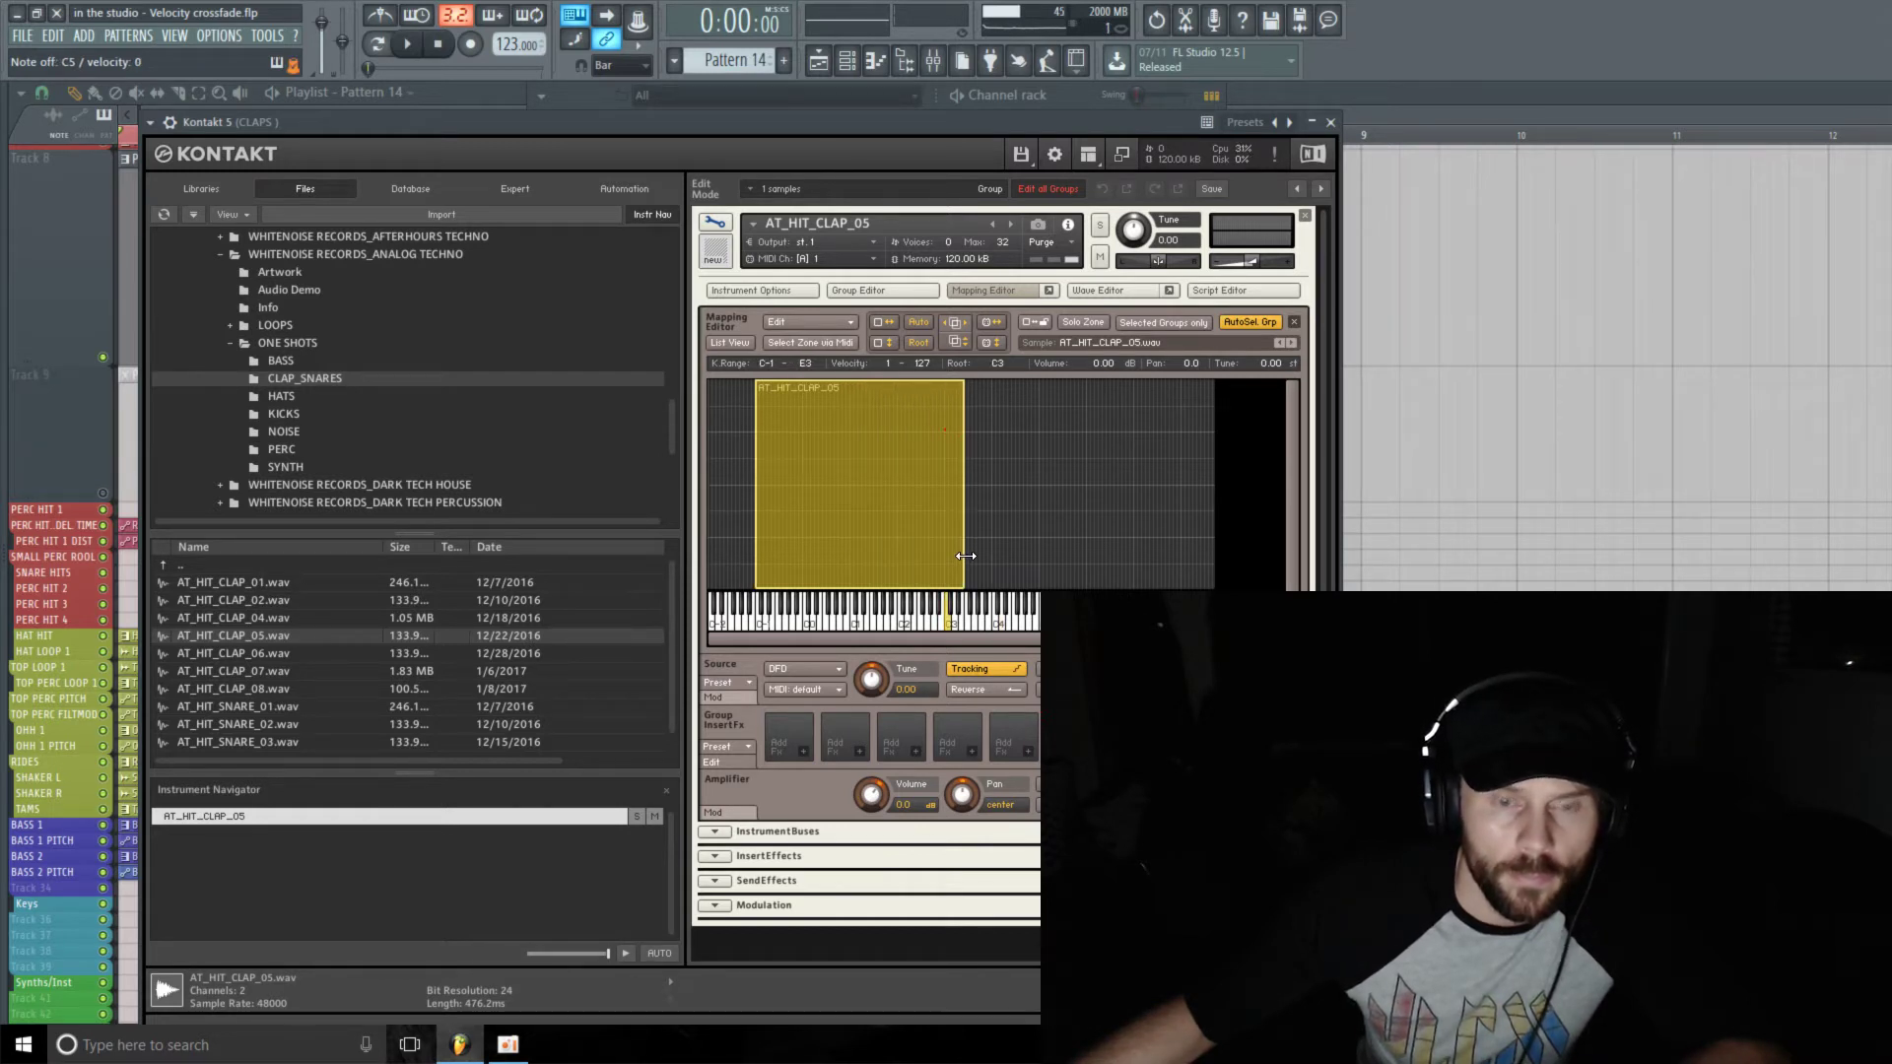
click(816, 551)
click(820, 548)
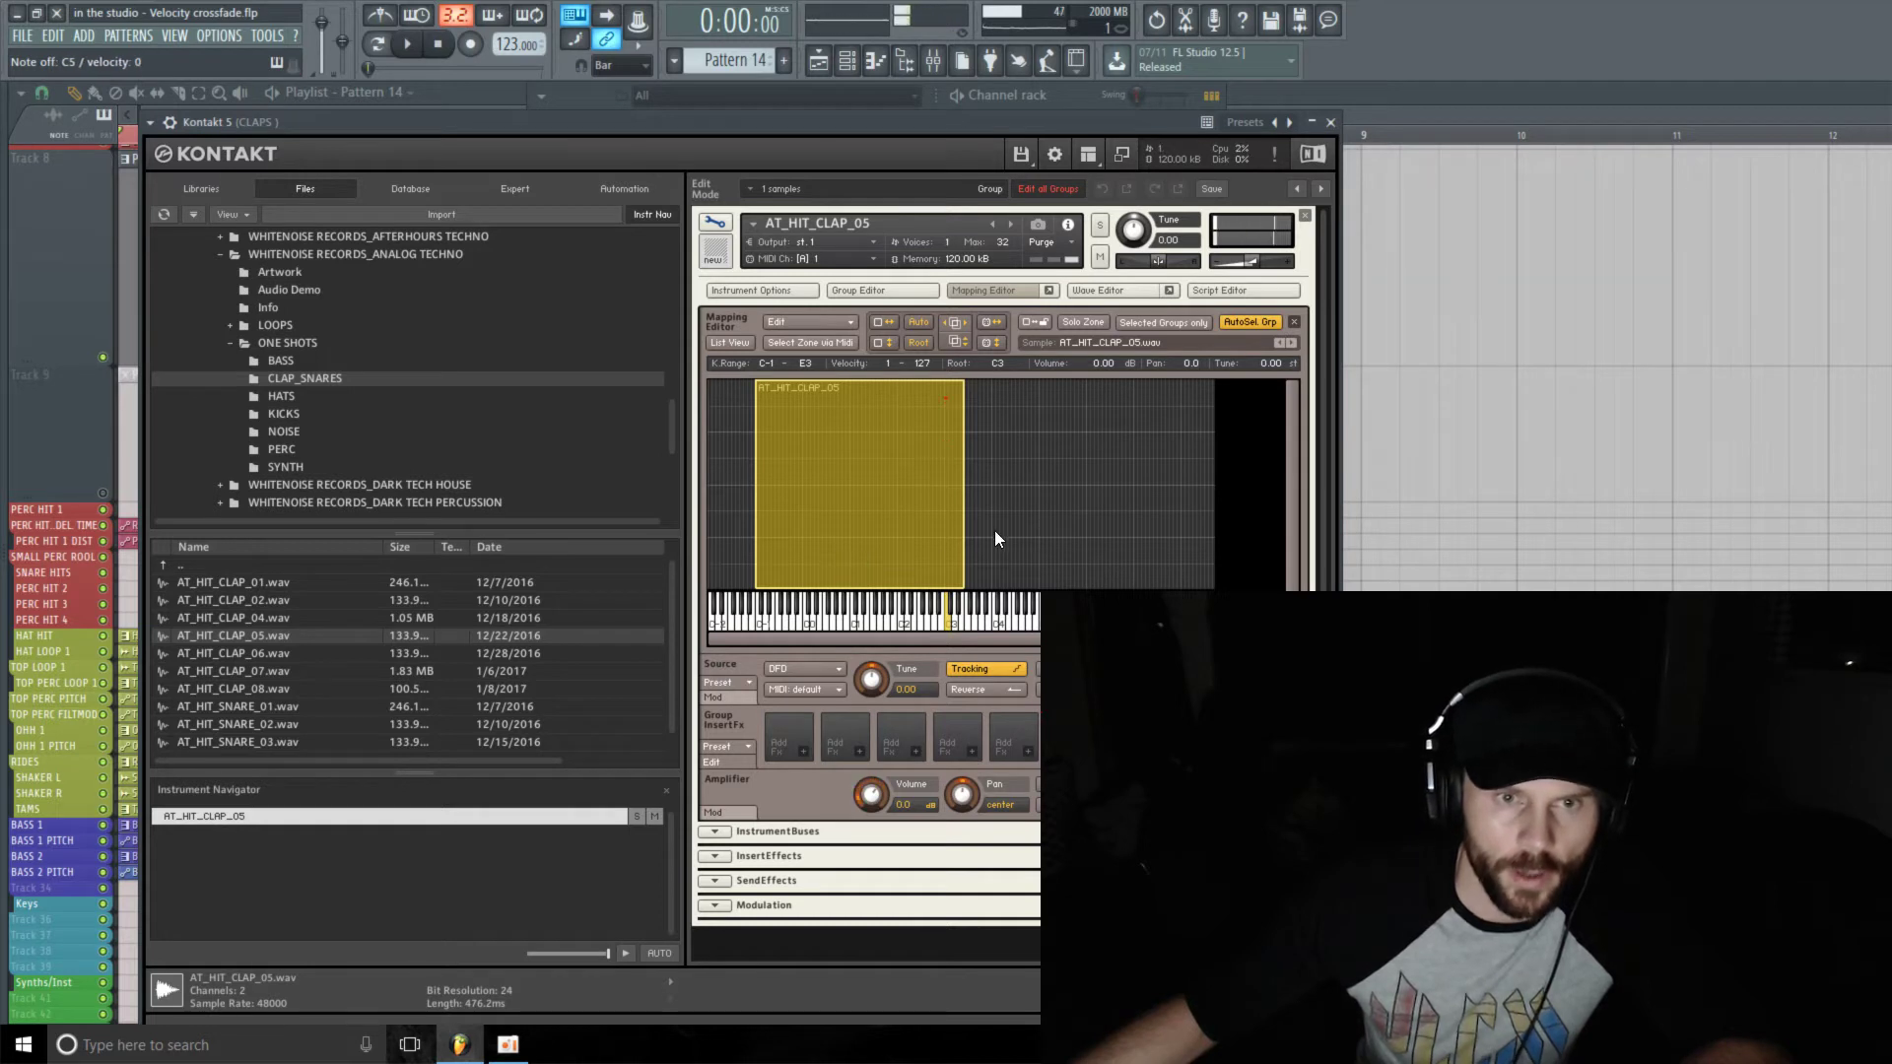
drag(962, 547, 955, 548)
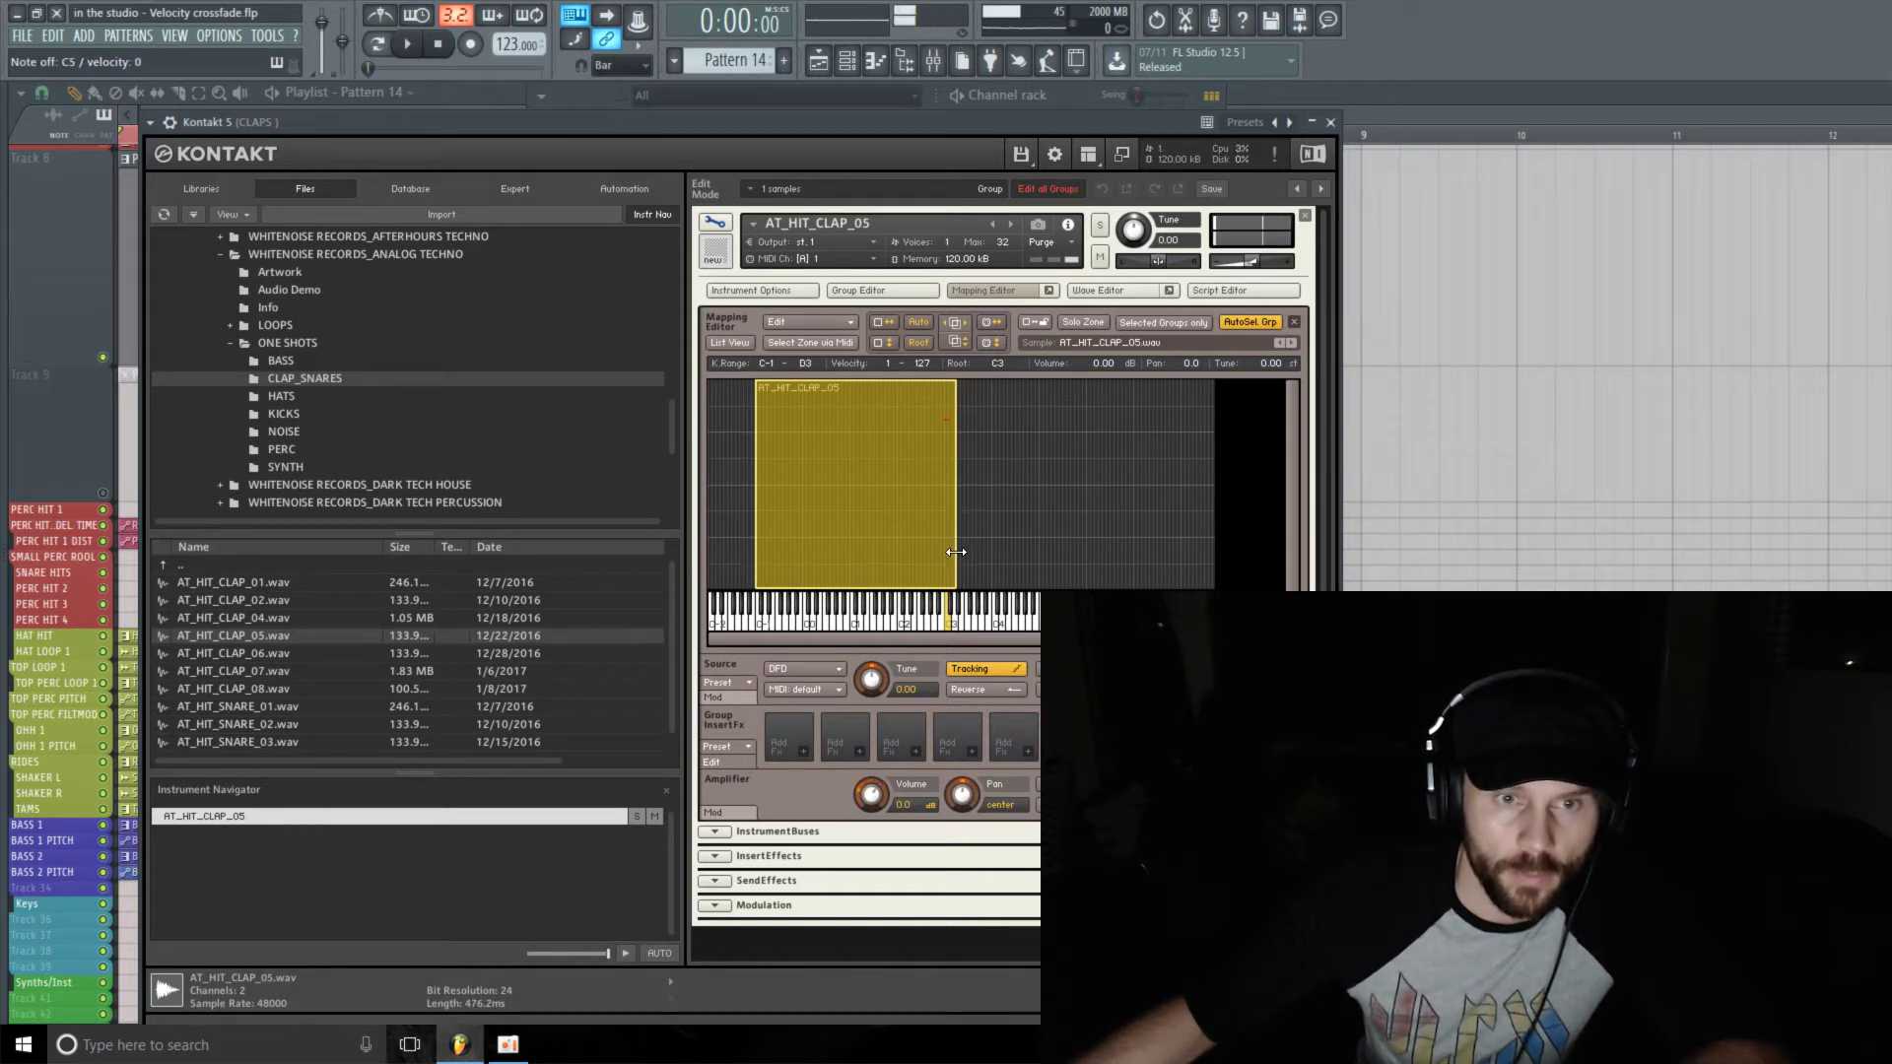
- Set the clap zone's key range to B2–A#4 in the mapping grid
drag(756, 565, 1035, 572)
click(1007, 575)
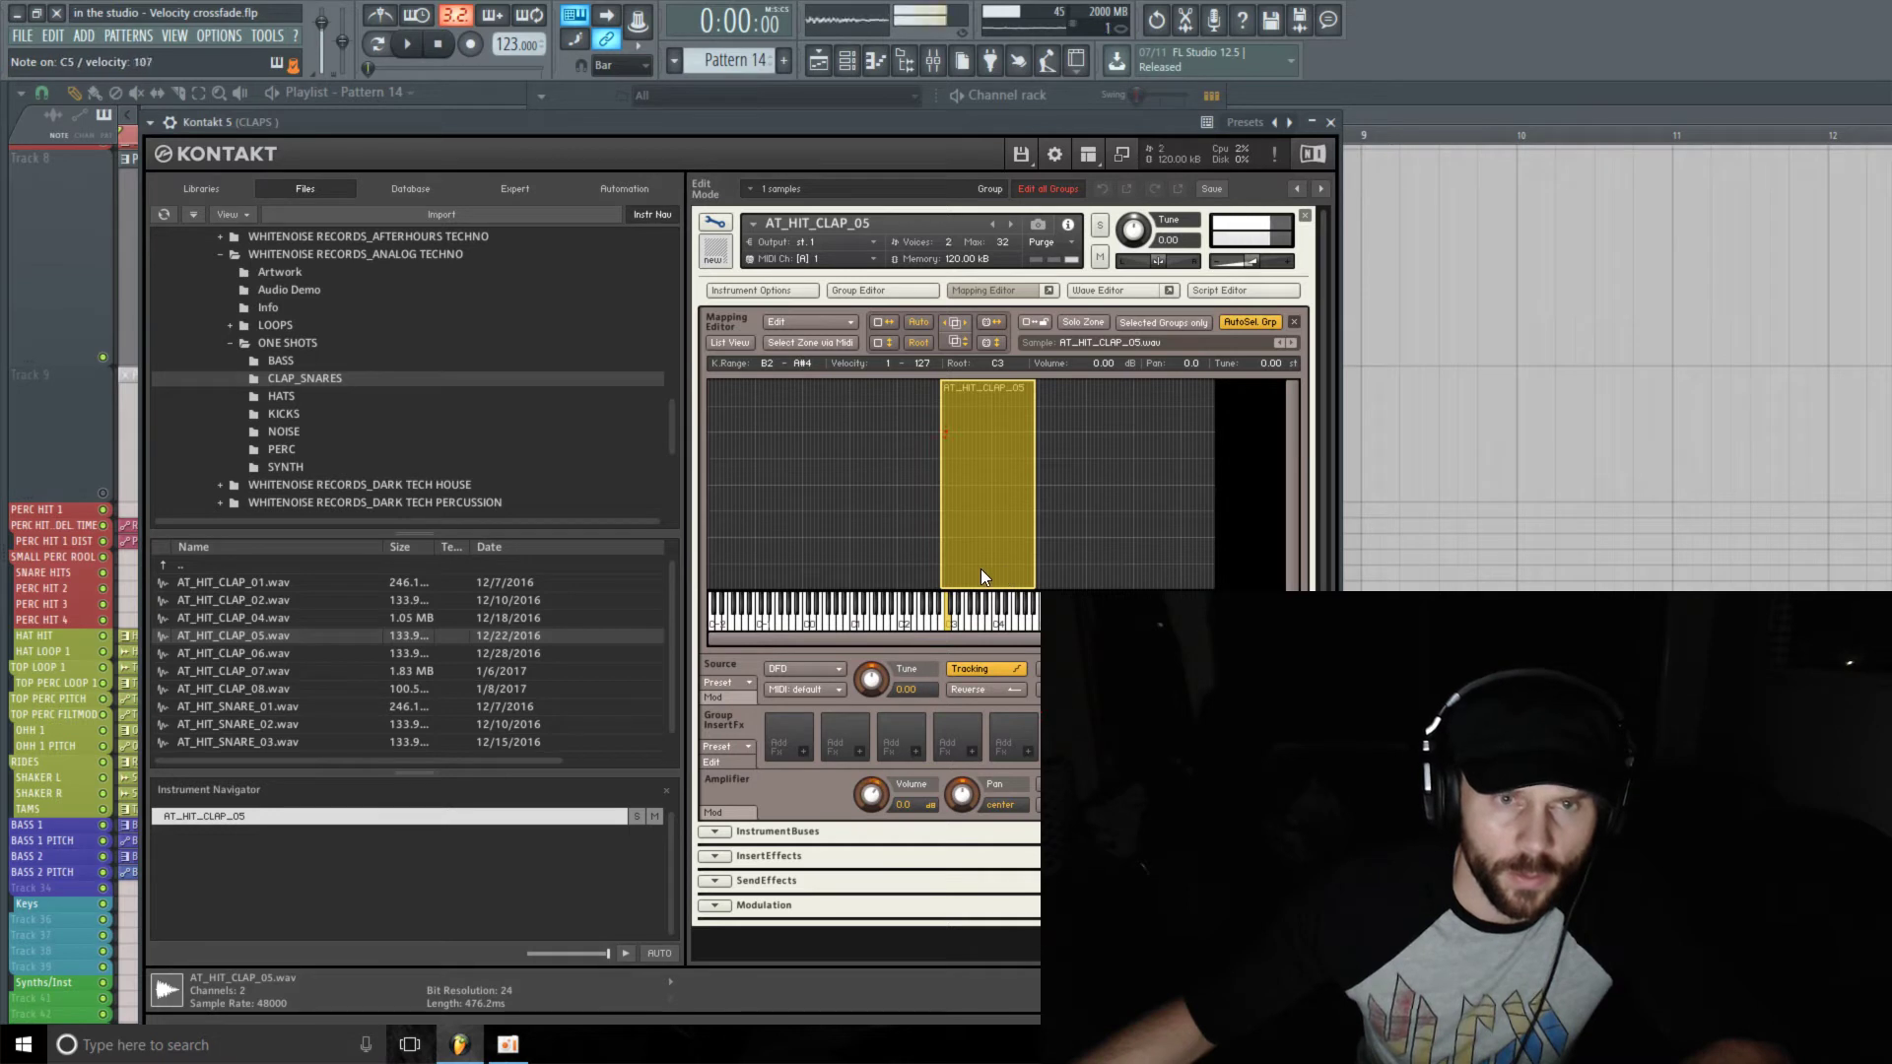
click(979, 570)
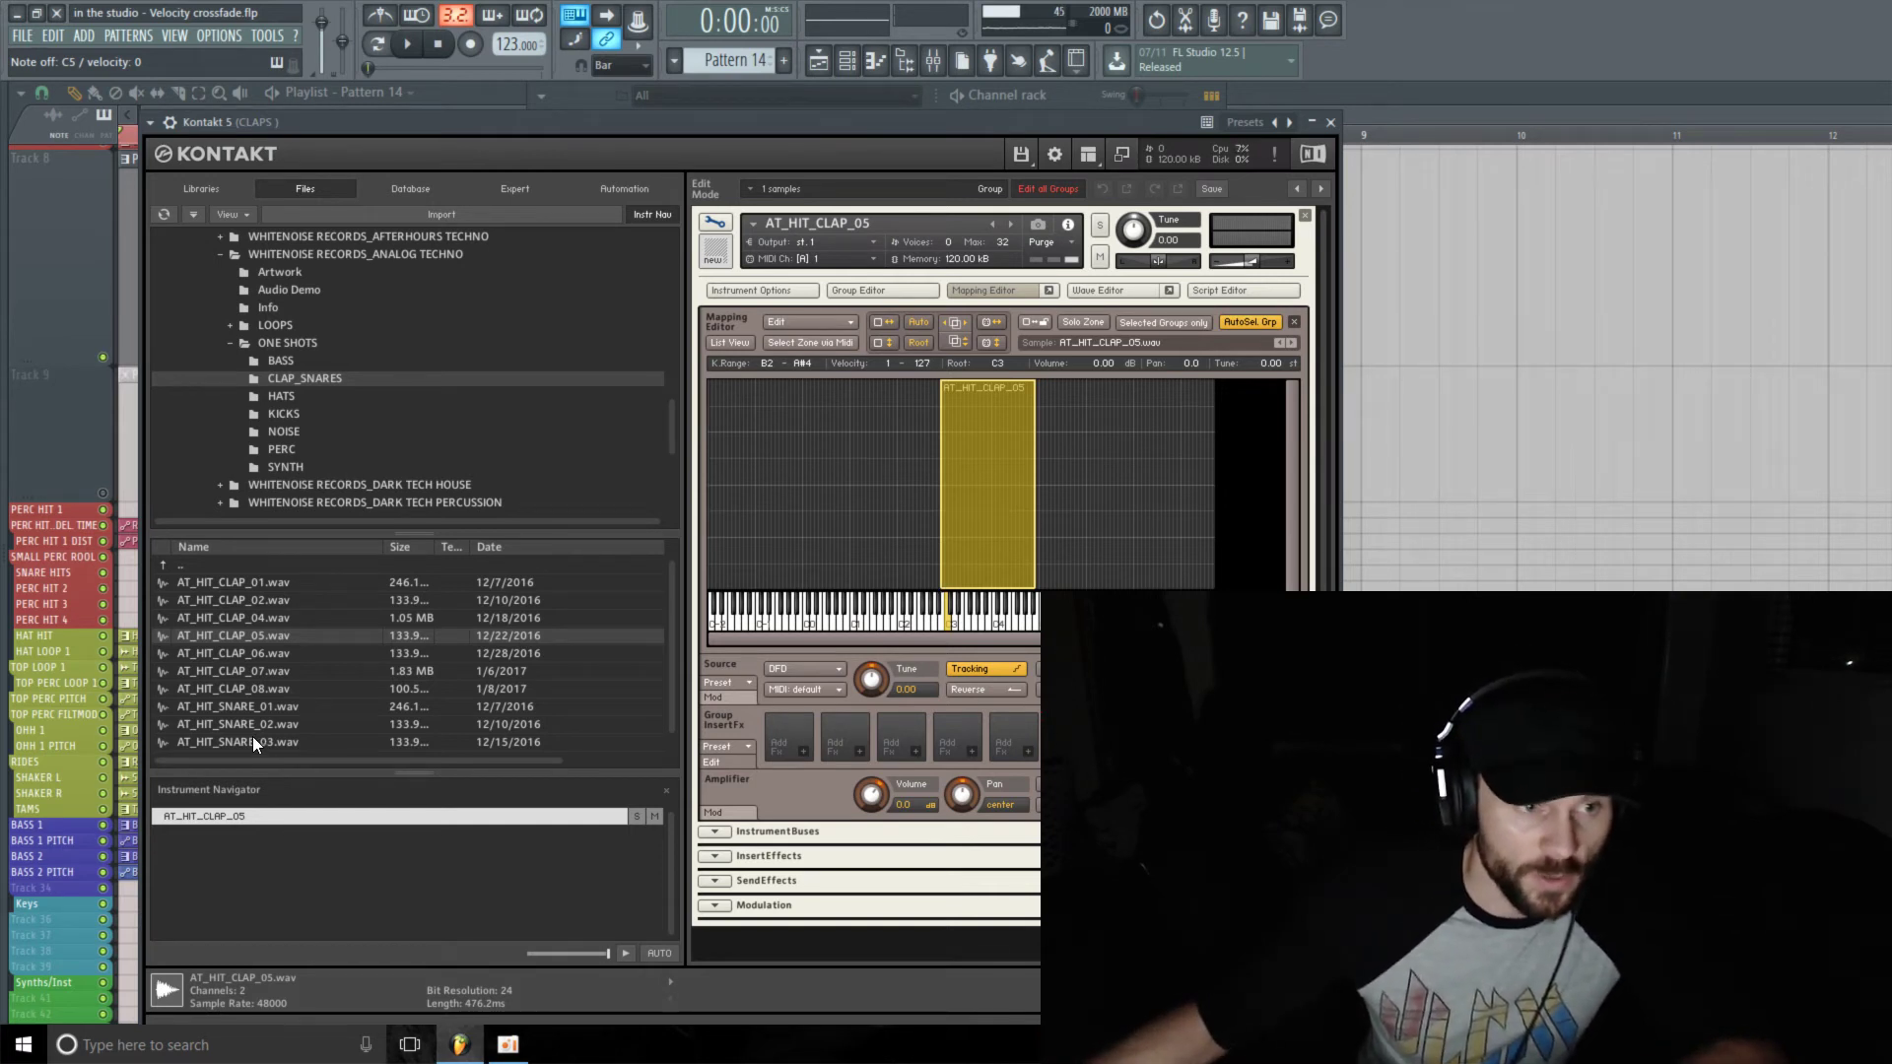
- Add AT_HIT_SNARE_03.wav as a separate zone starting at F5 and limit the clap zone's velocity range to 65–127
drag(252, 742, 1062, 570)
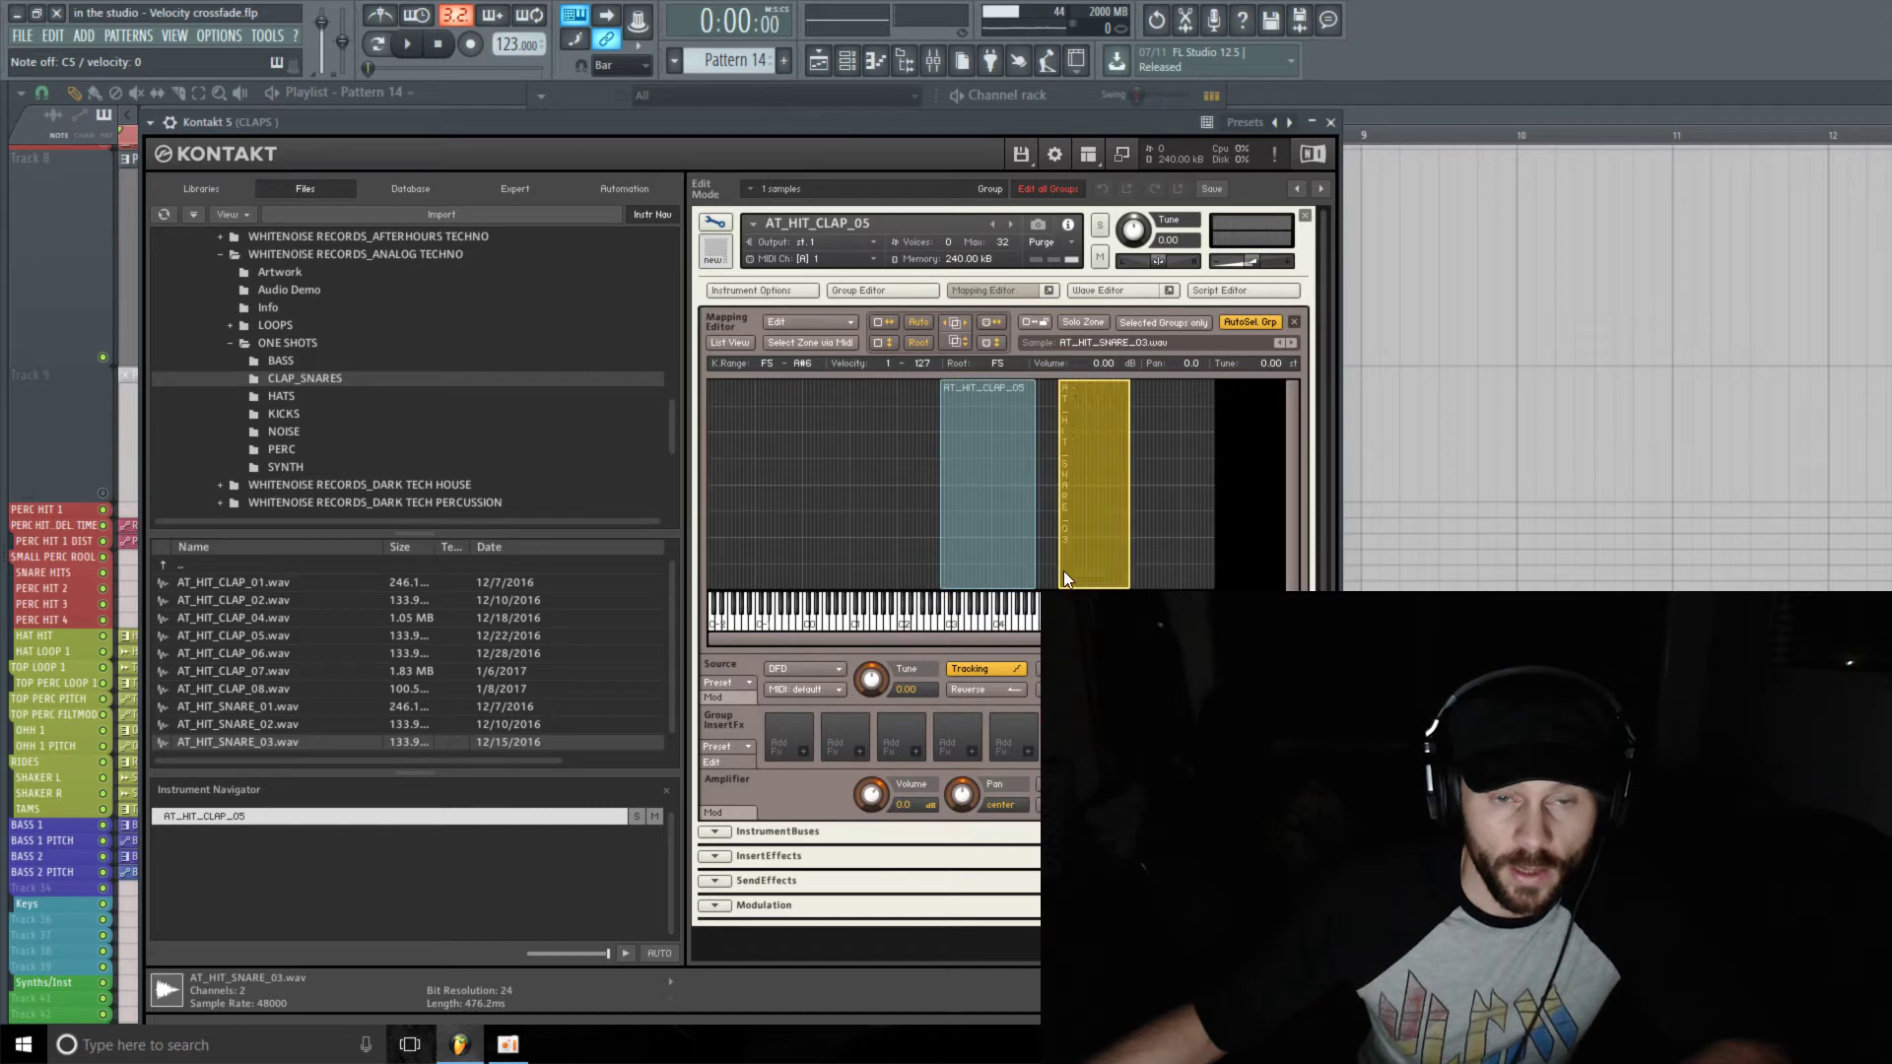
click(1013, 583)
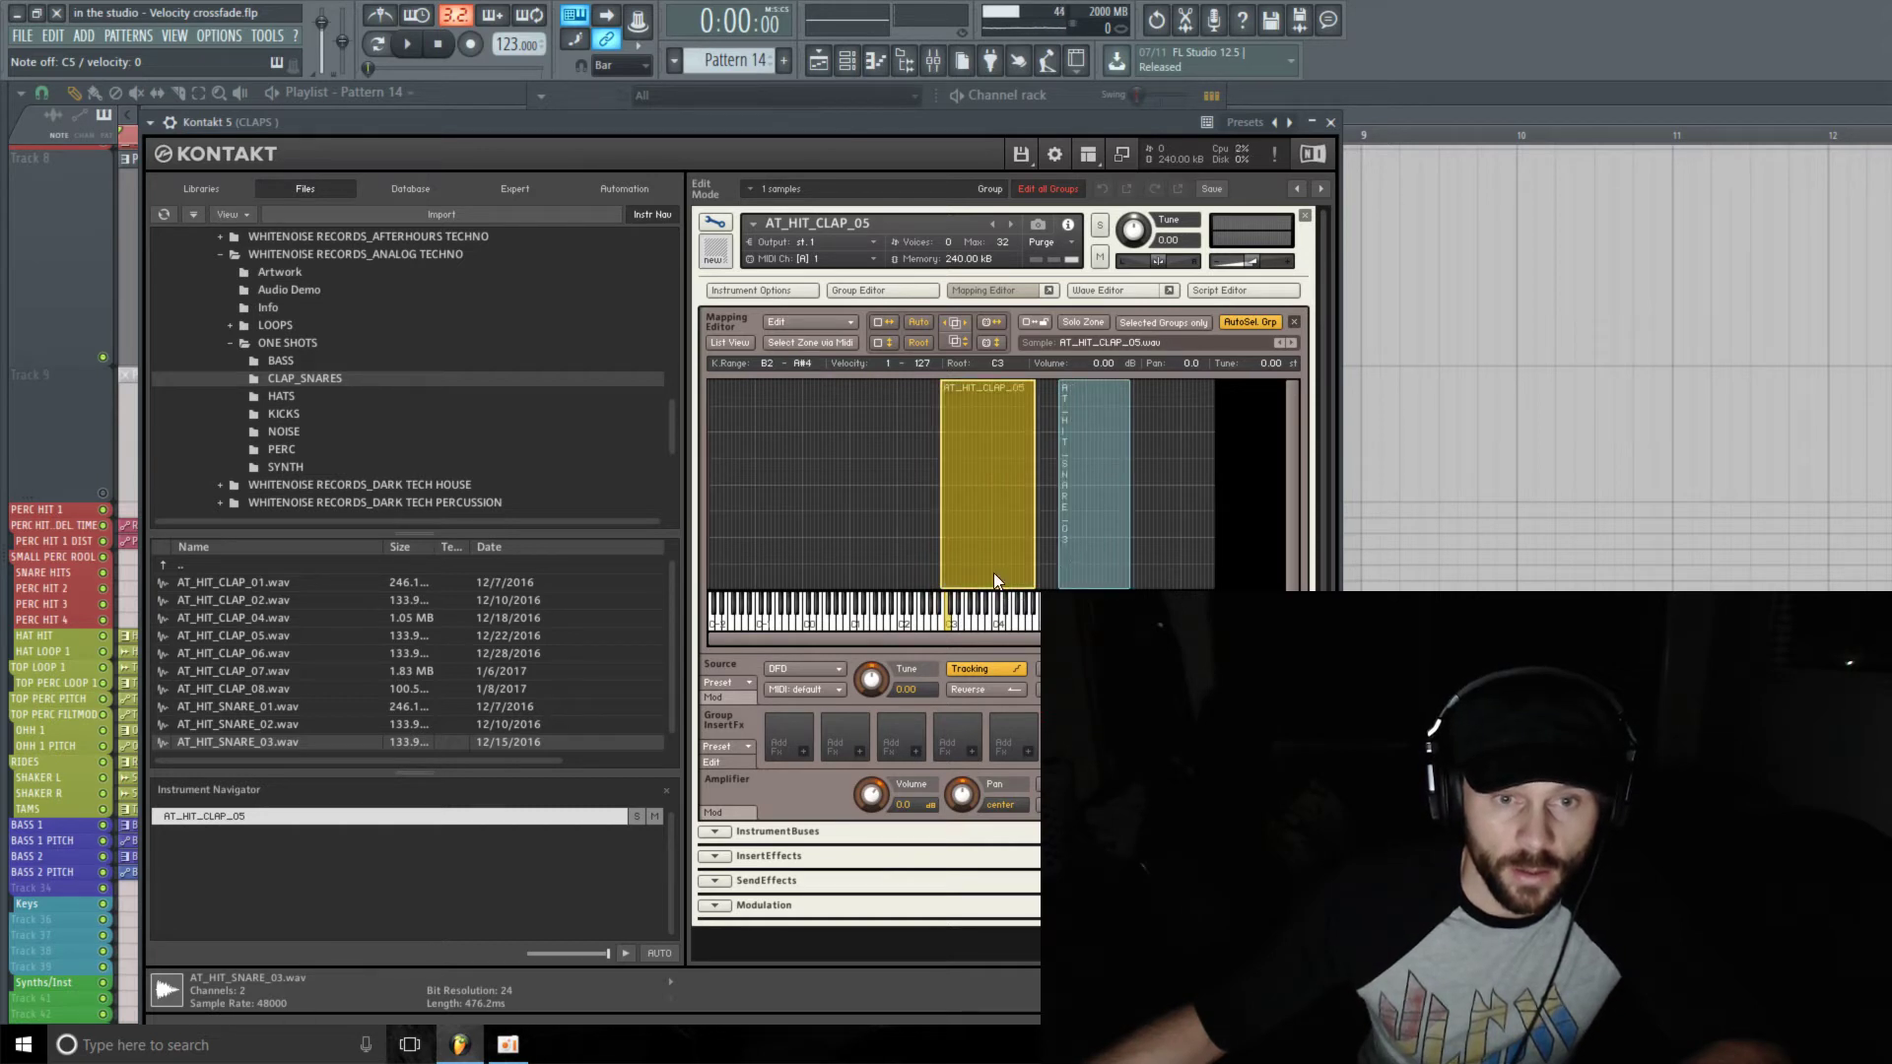
drag(1001, 583, 992, 482)
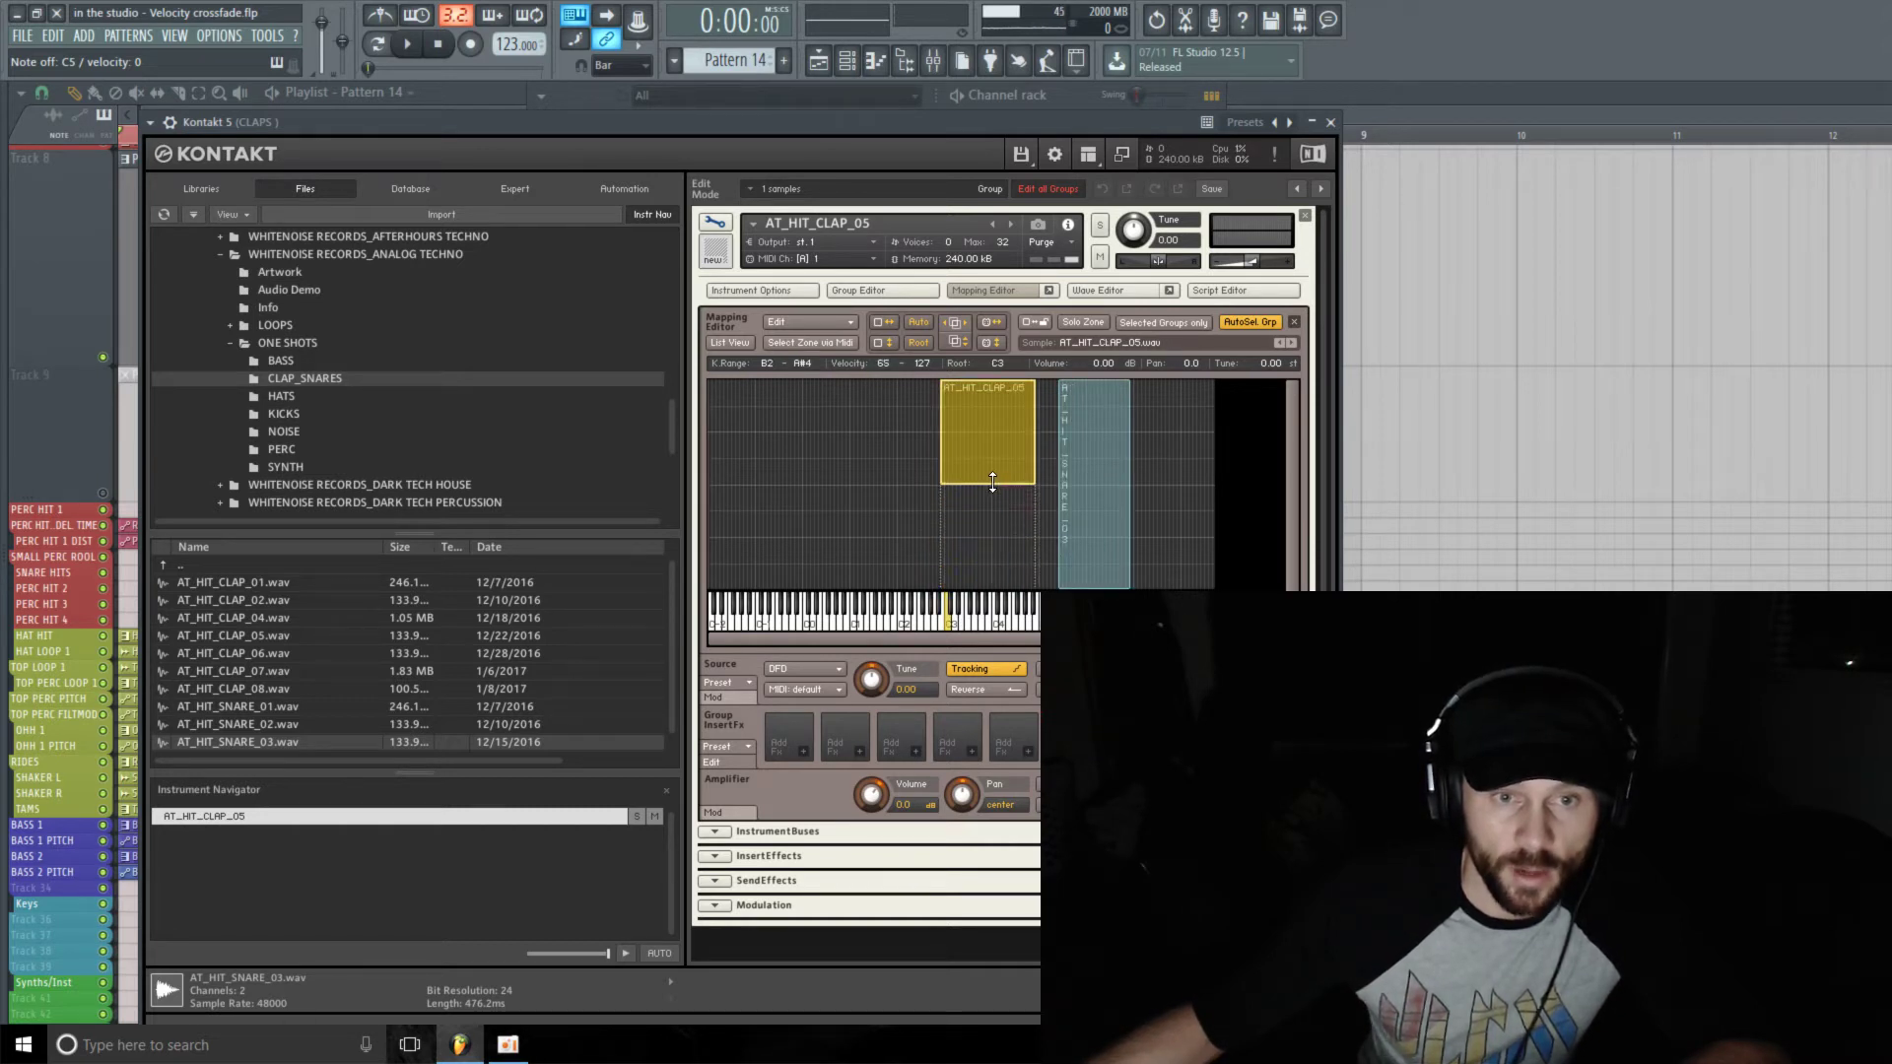
- Limit the snare zone's velocity range to 1–62 and place it directly beneath the clap zone, starting at B2
click(1094, 384)
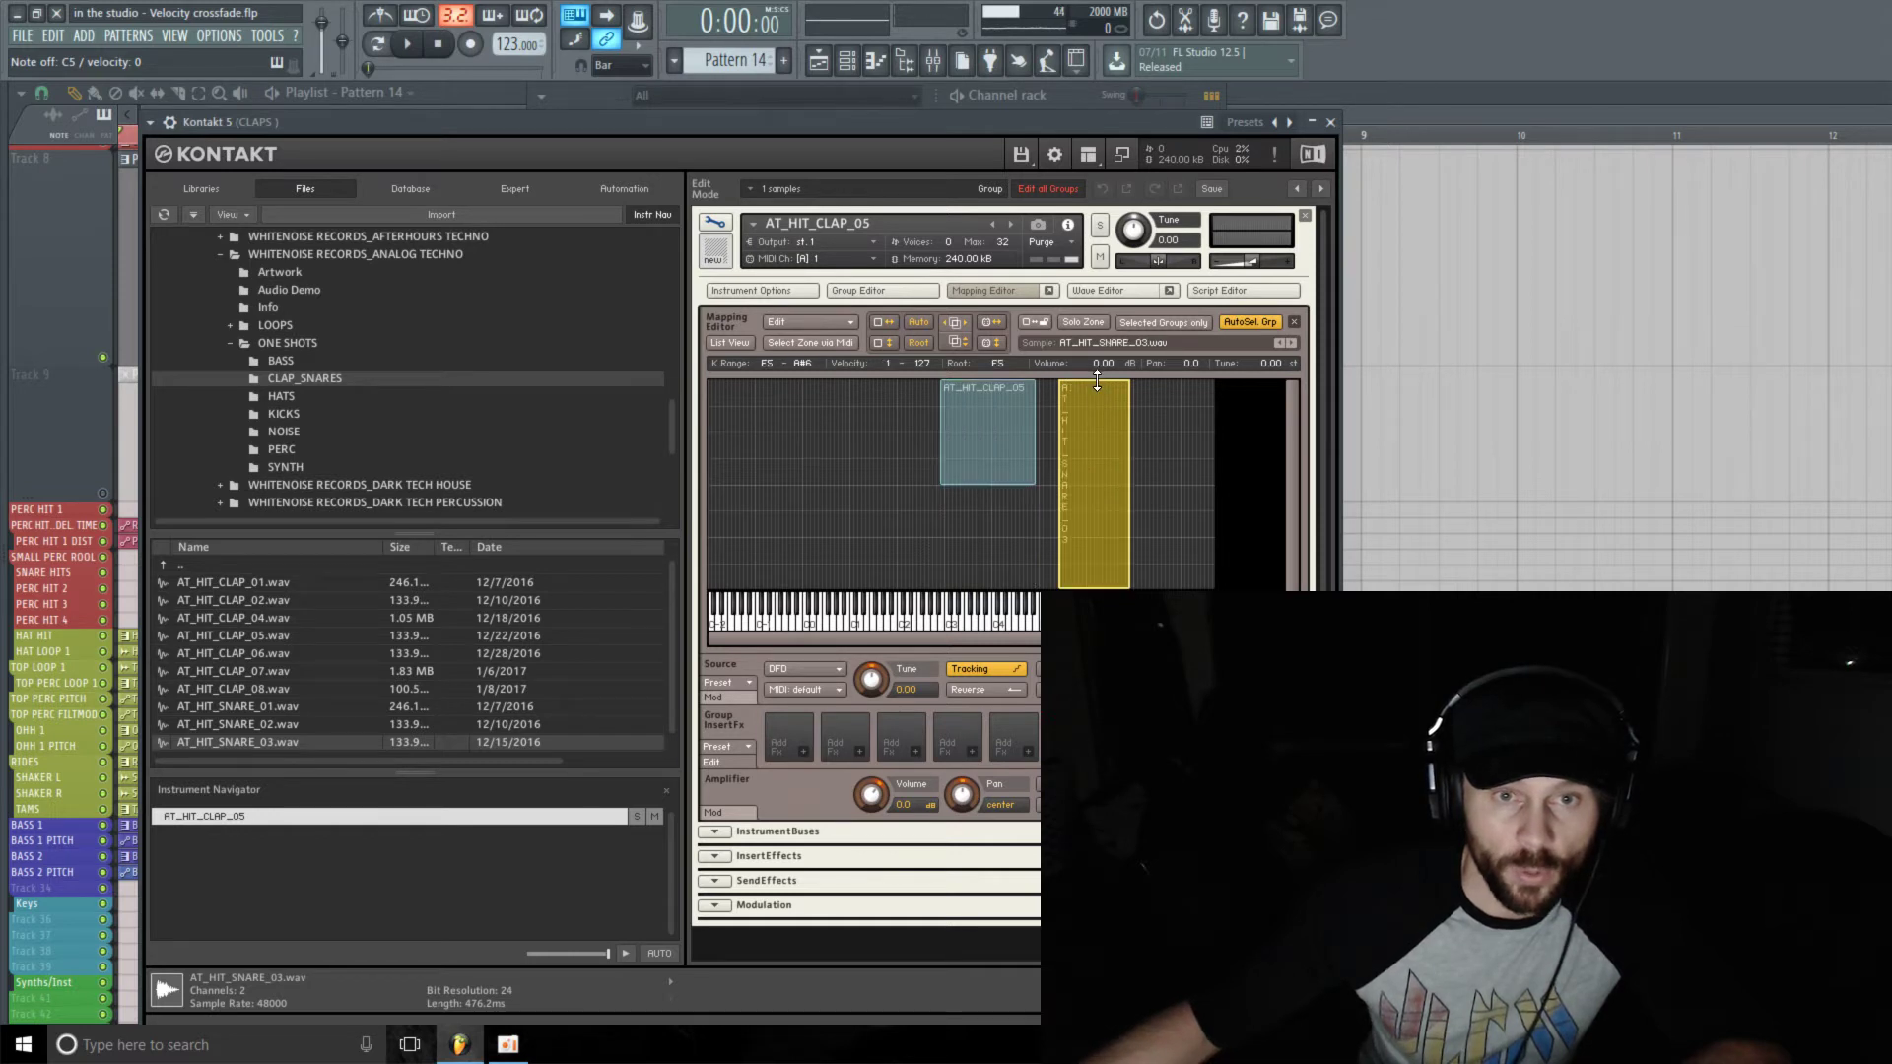
drag(1093, 382, 986, 544)
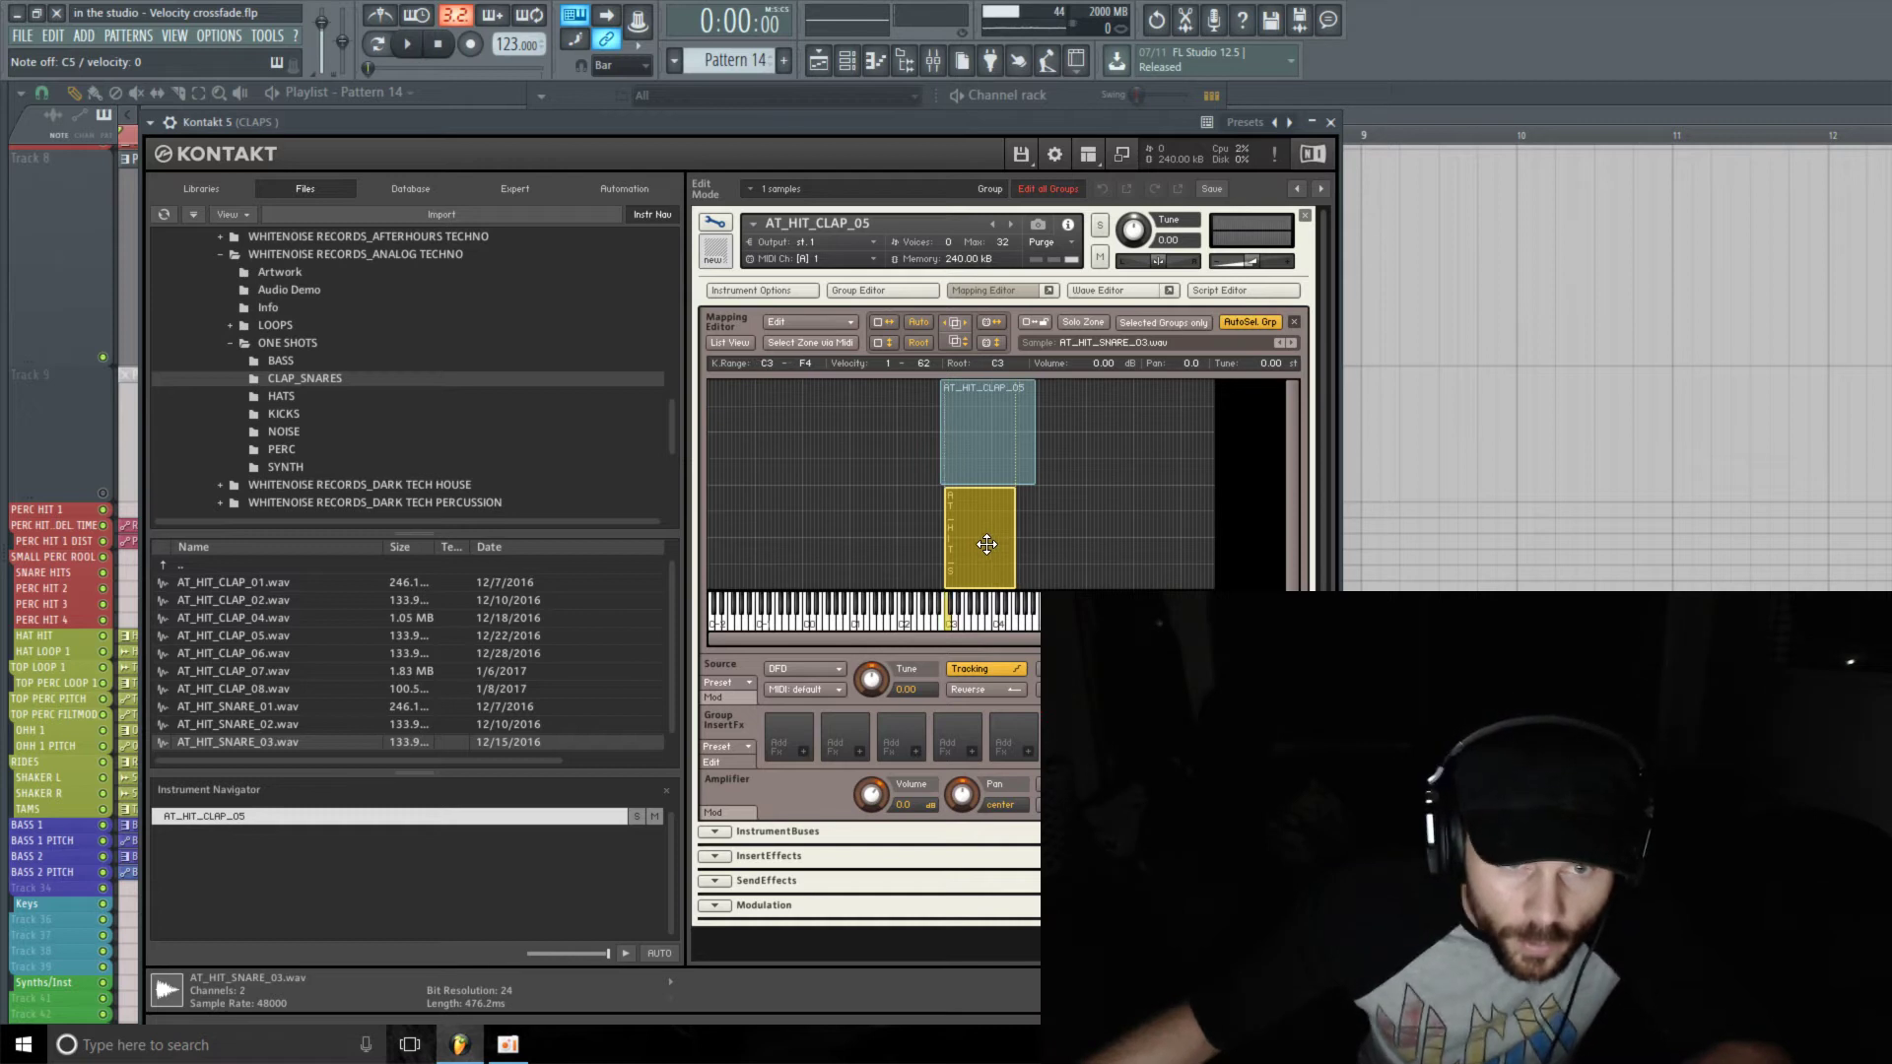
click(990, 469)
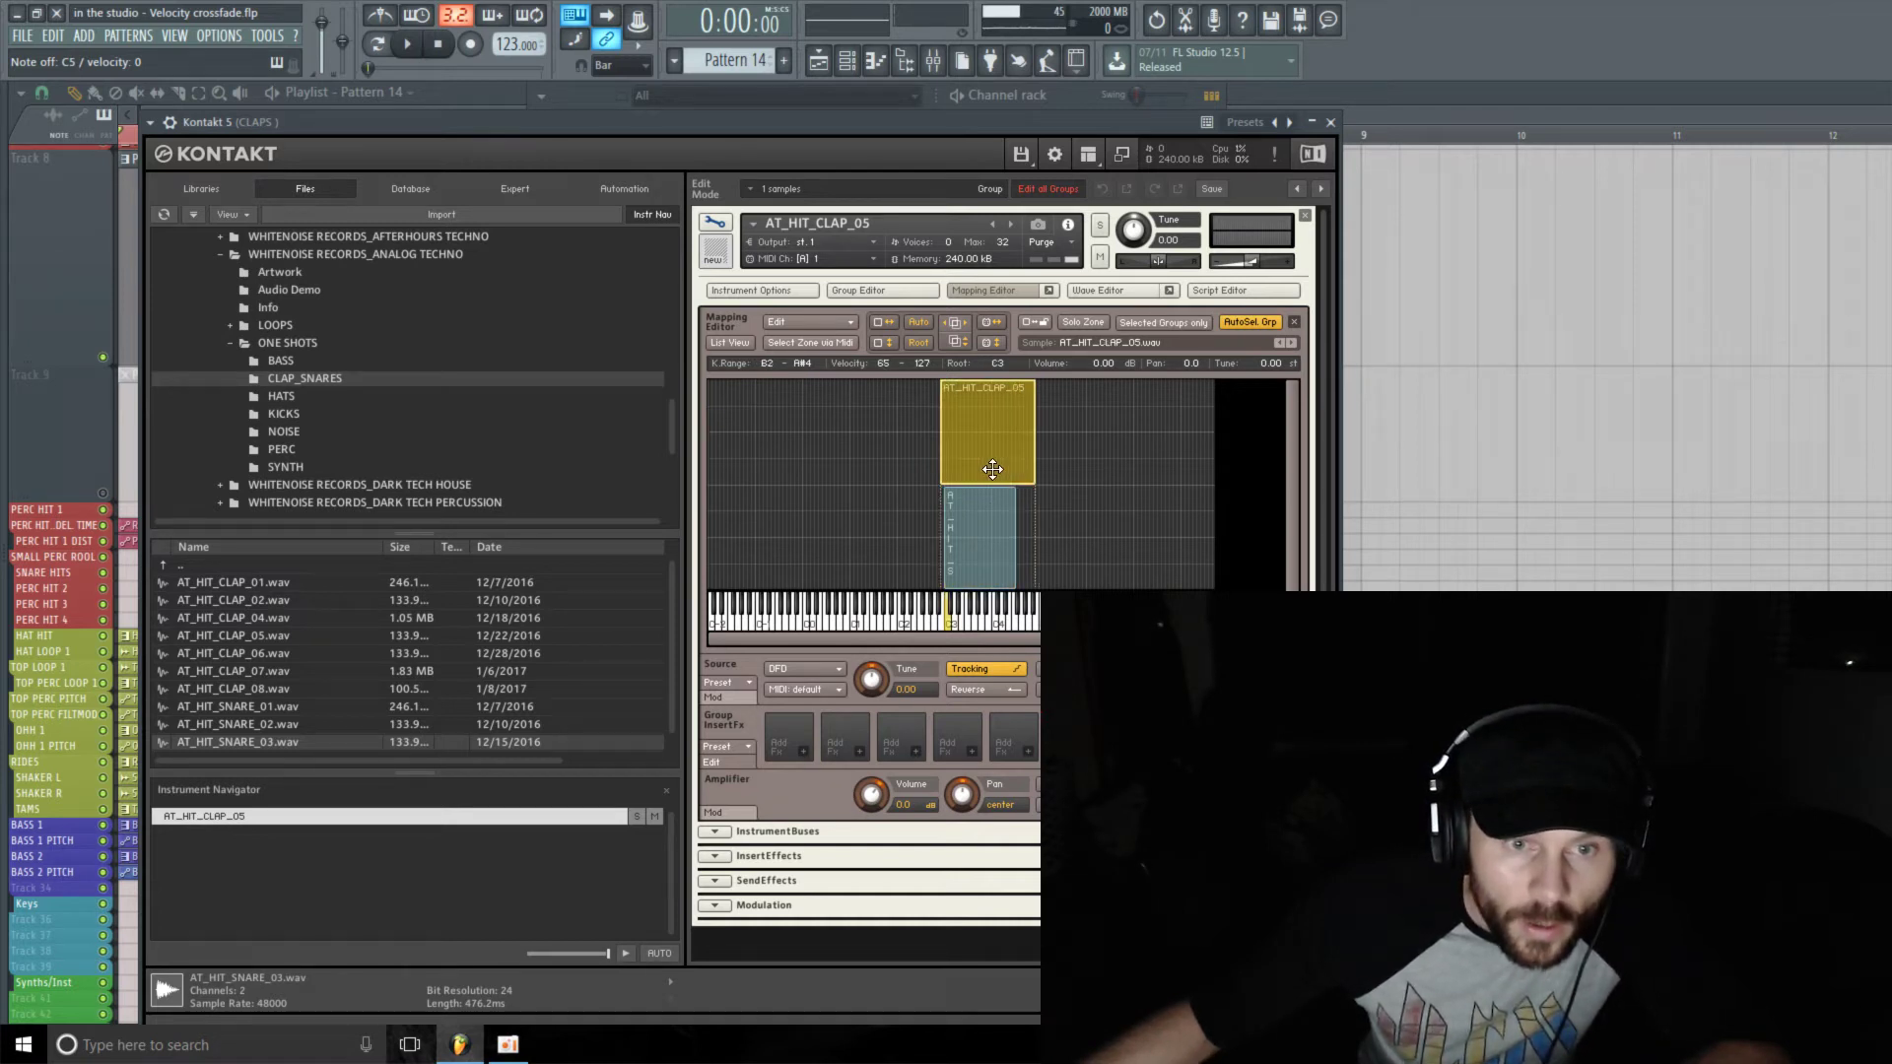
drag(997, 505, 990, 504)
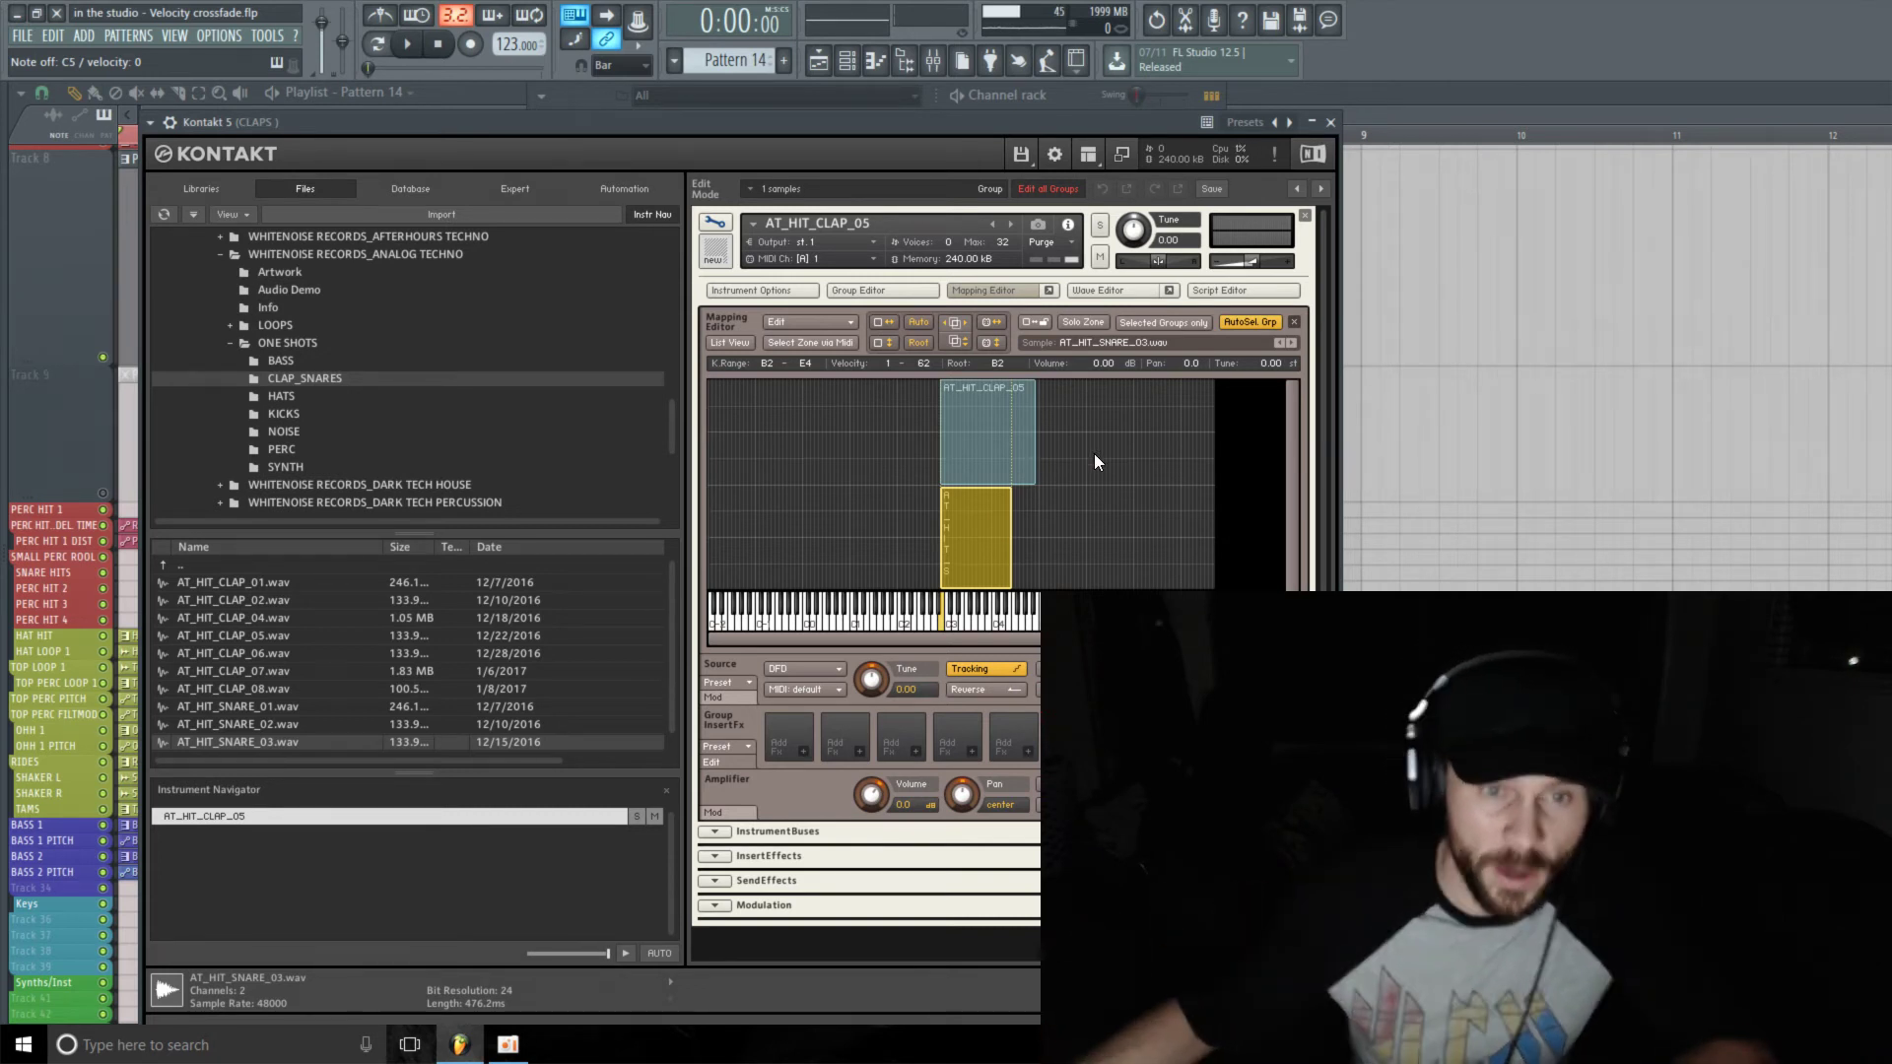
- Extend the snare and clap zones to the full 1–127 velocity range and shorten the clap's key range to B2–E4 so they overlap
click(1017, 479)
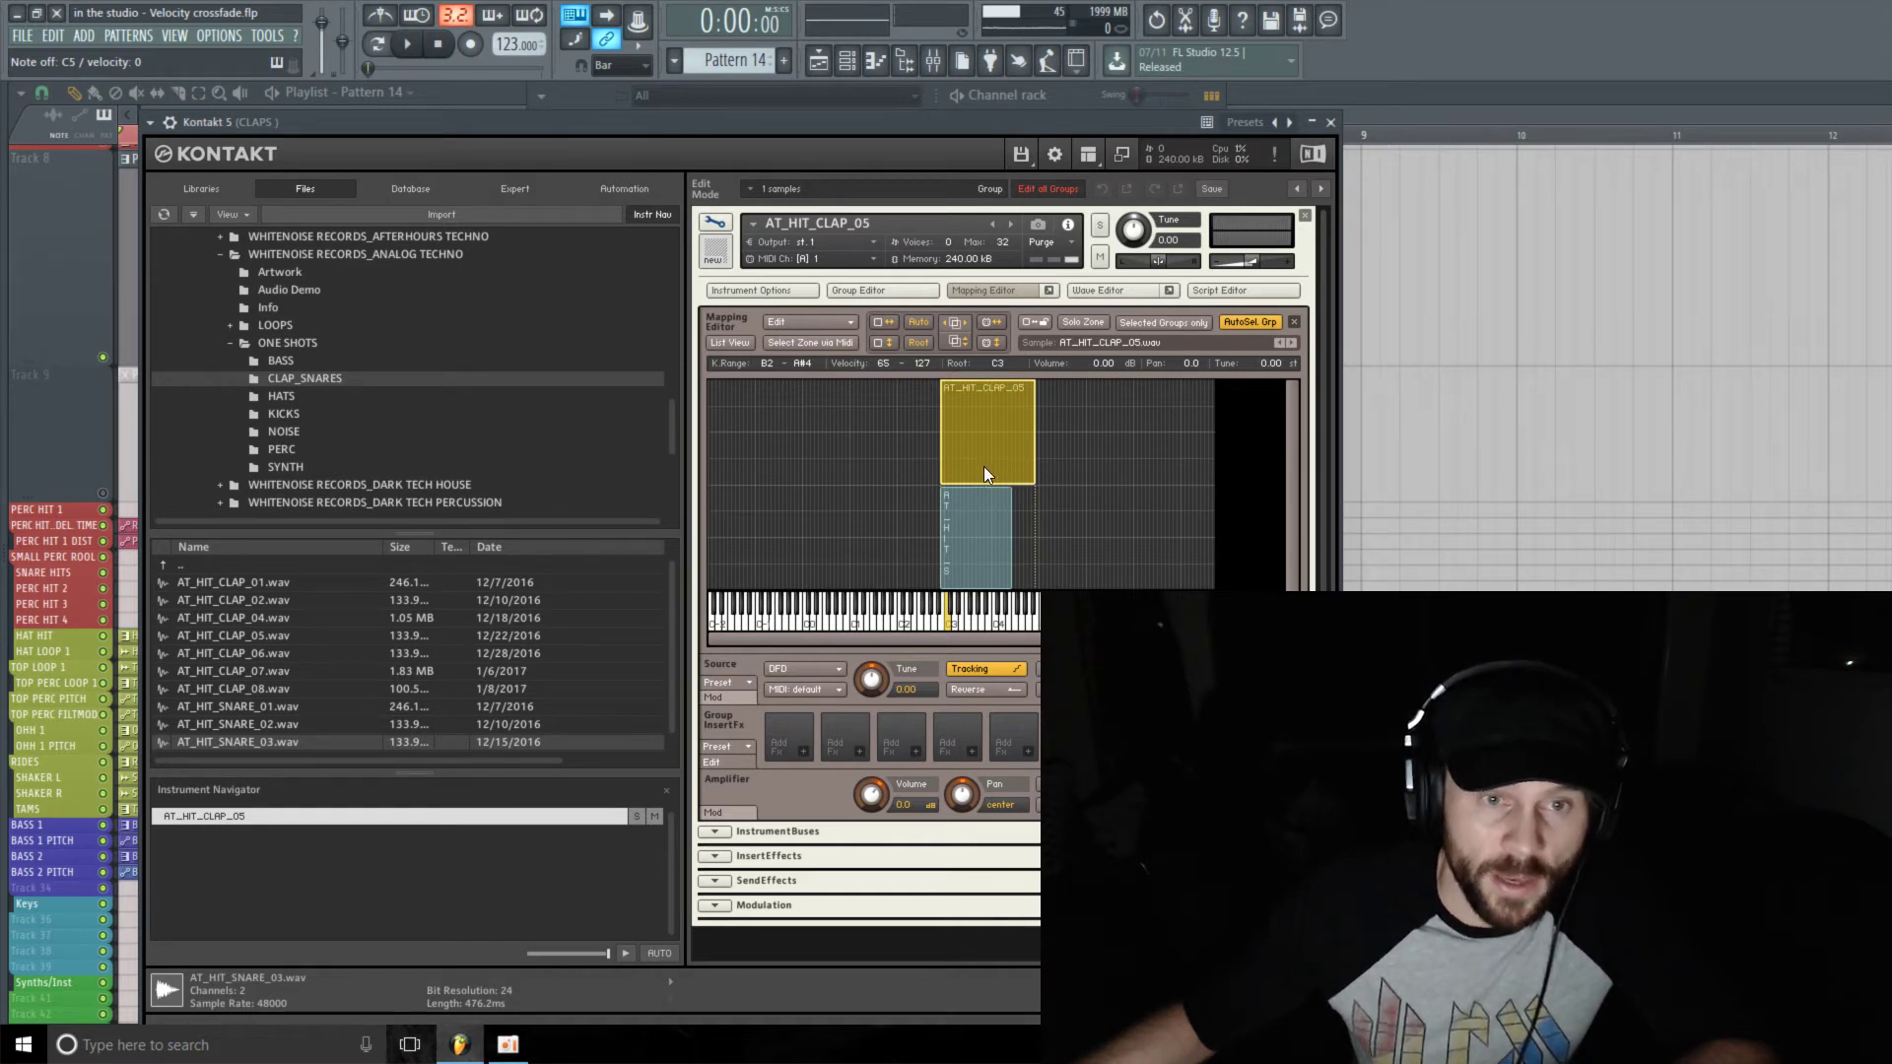
drag(981, 469, 975, 394)
click(972, 490)
drag(980, 481, 1011, 575)
click(961, 625)
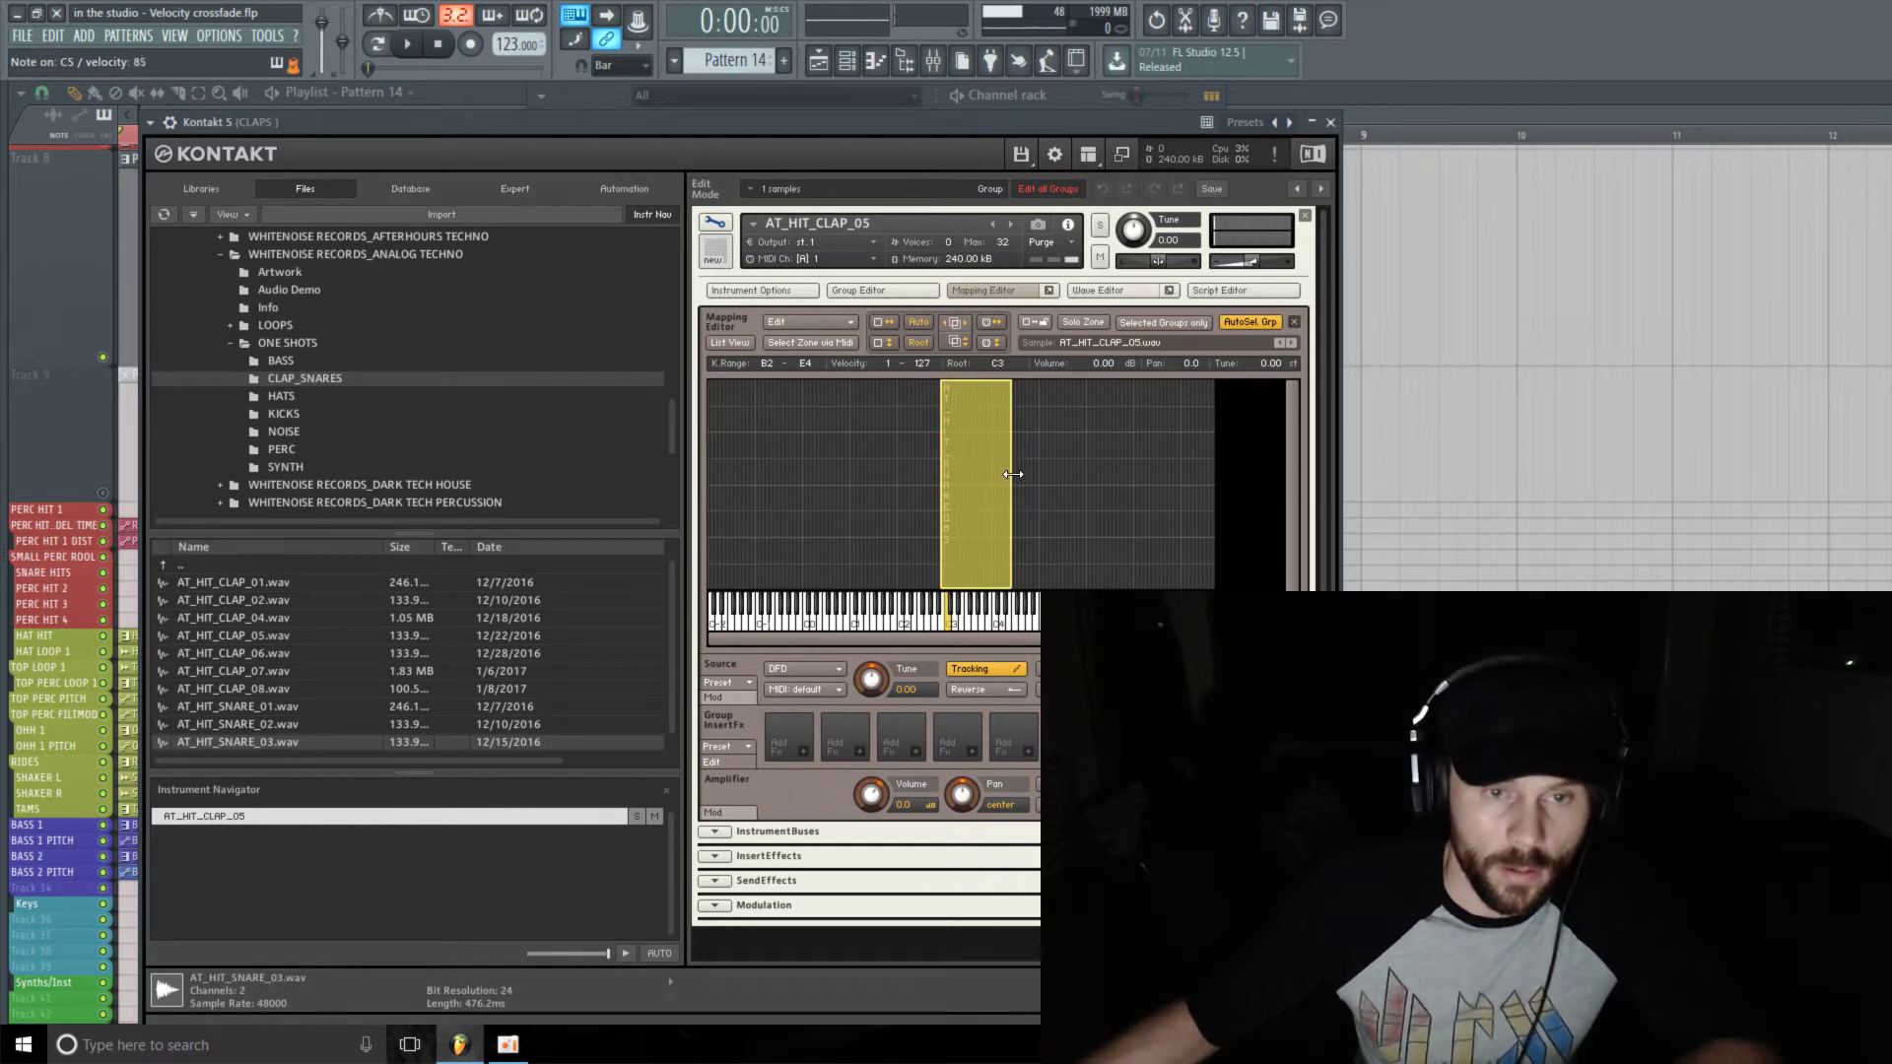
- Select both overlapping zones and apply an automatic velocity crossfade to them with the batch tools
drag(1106, 422, 944, 532)
click(830, 323)
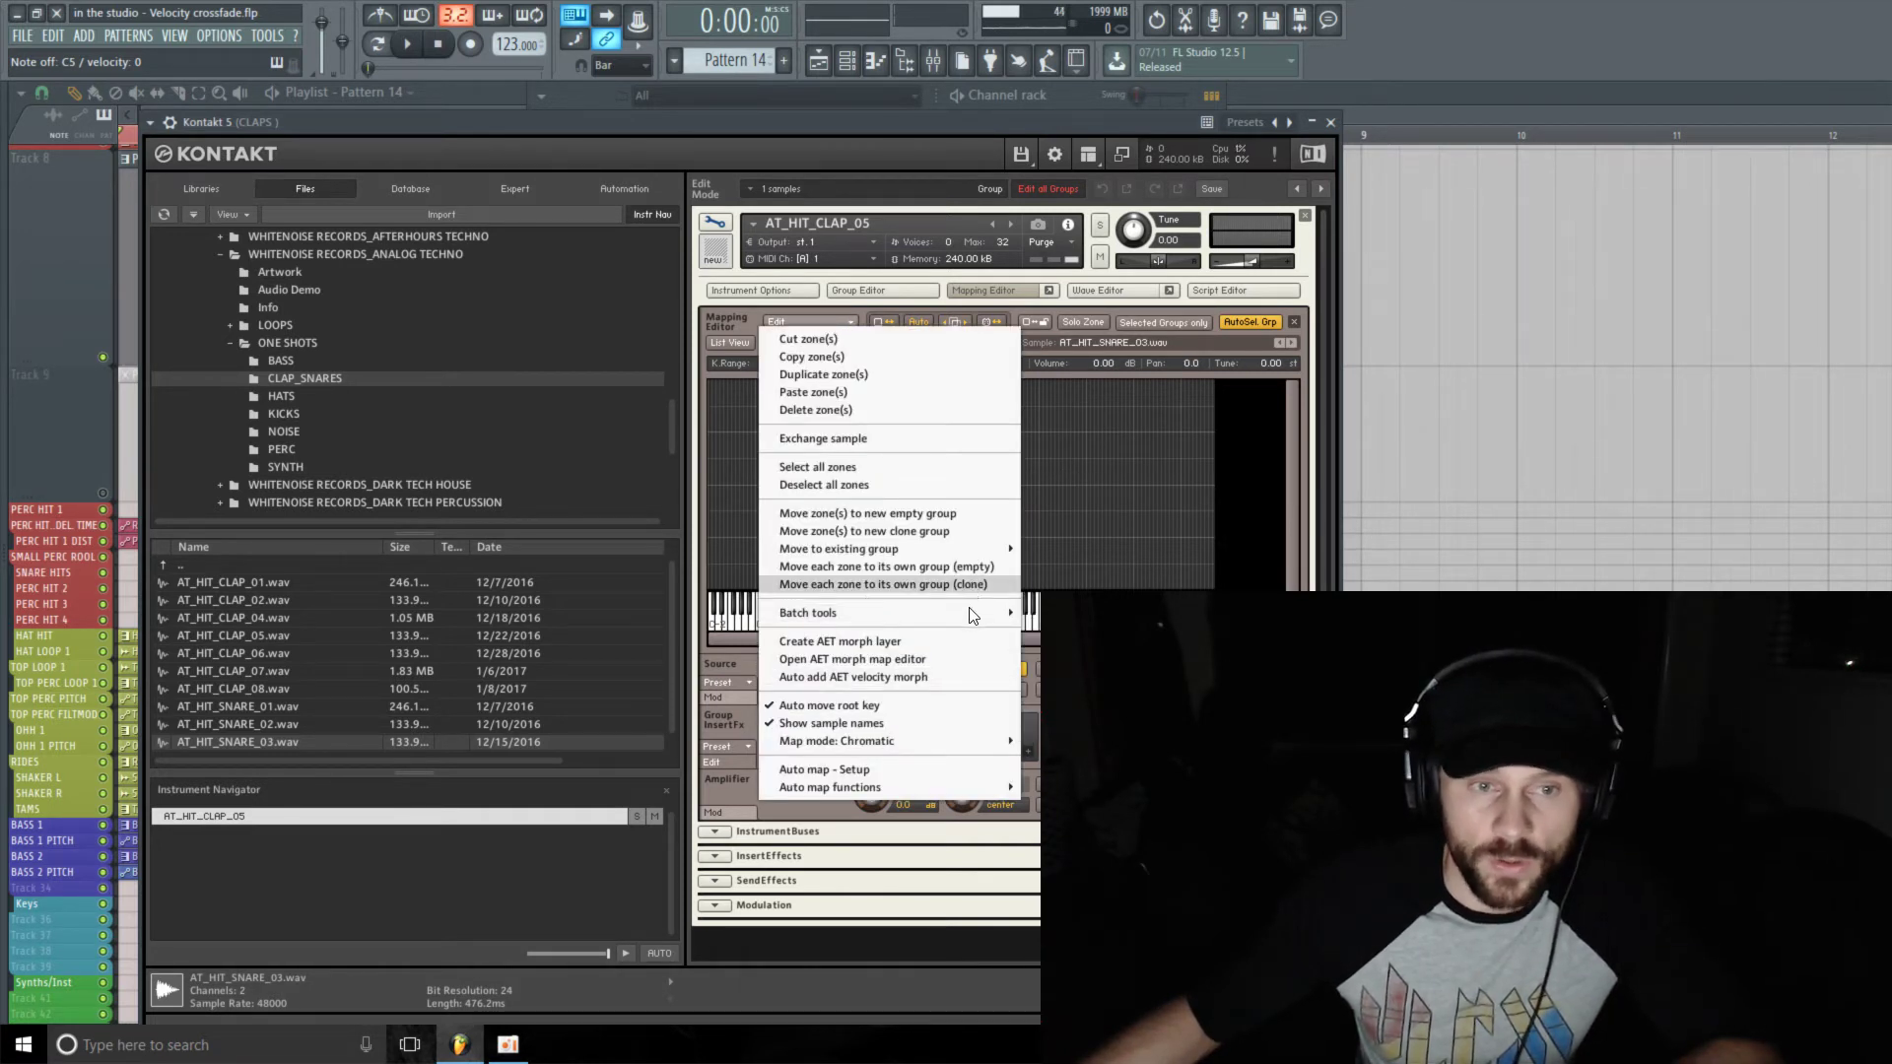
mouse_move(969, 607)
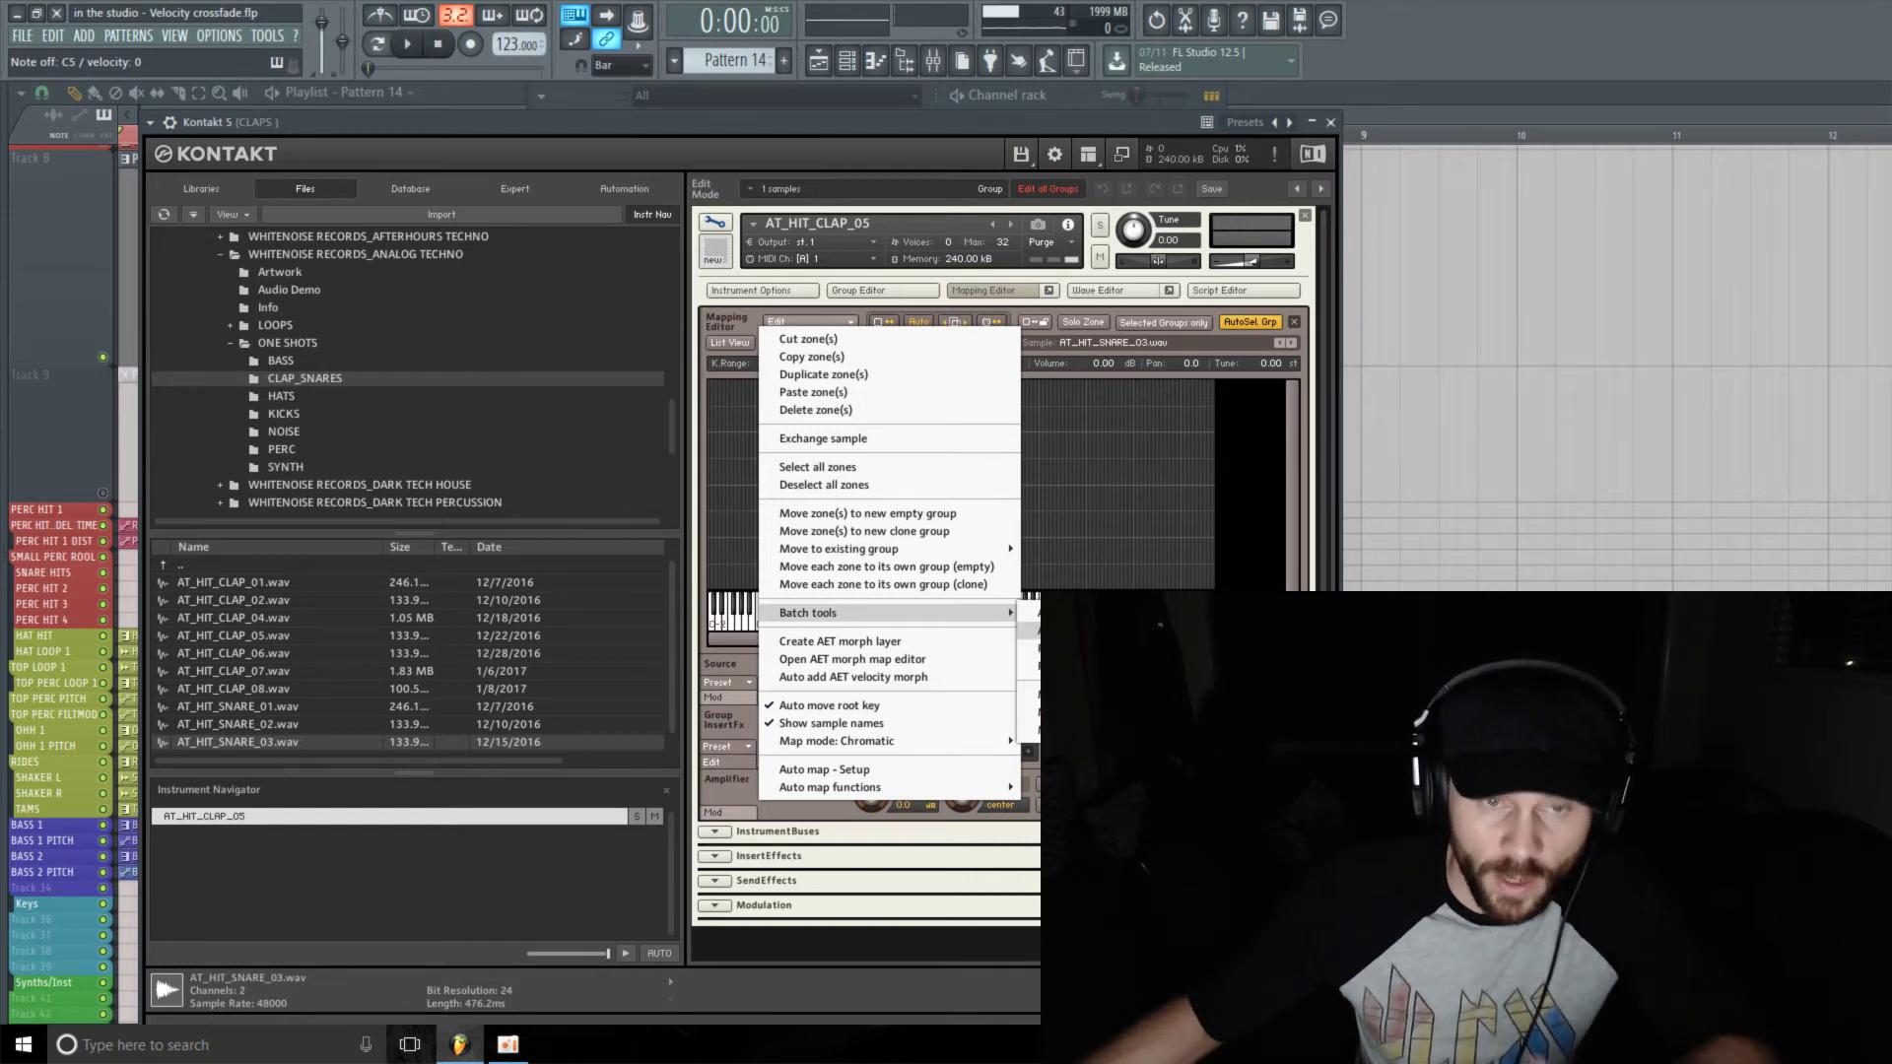
click(1083, 630)
click(1070, 508)
- Move the clap zone partly off the snare zone and back over it to inspect the crossfade shading
click(971, 539)
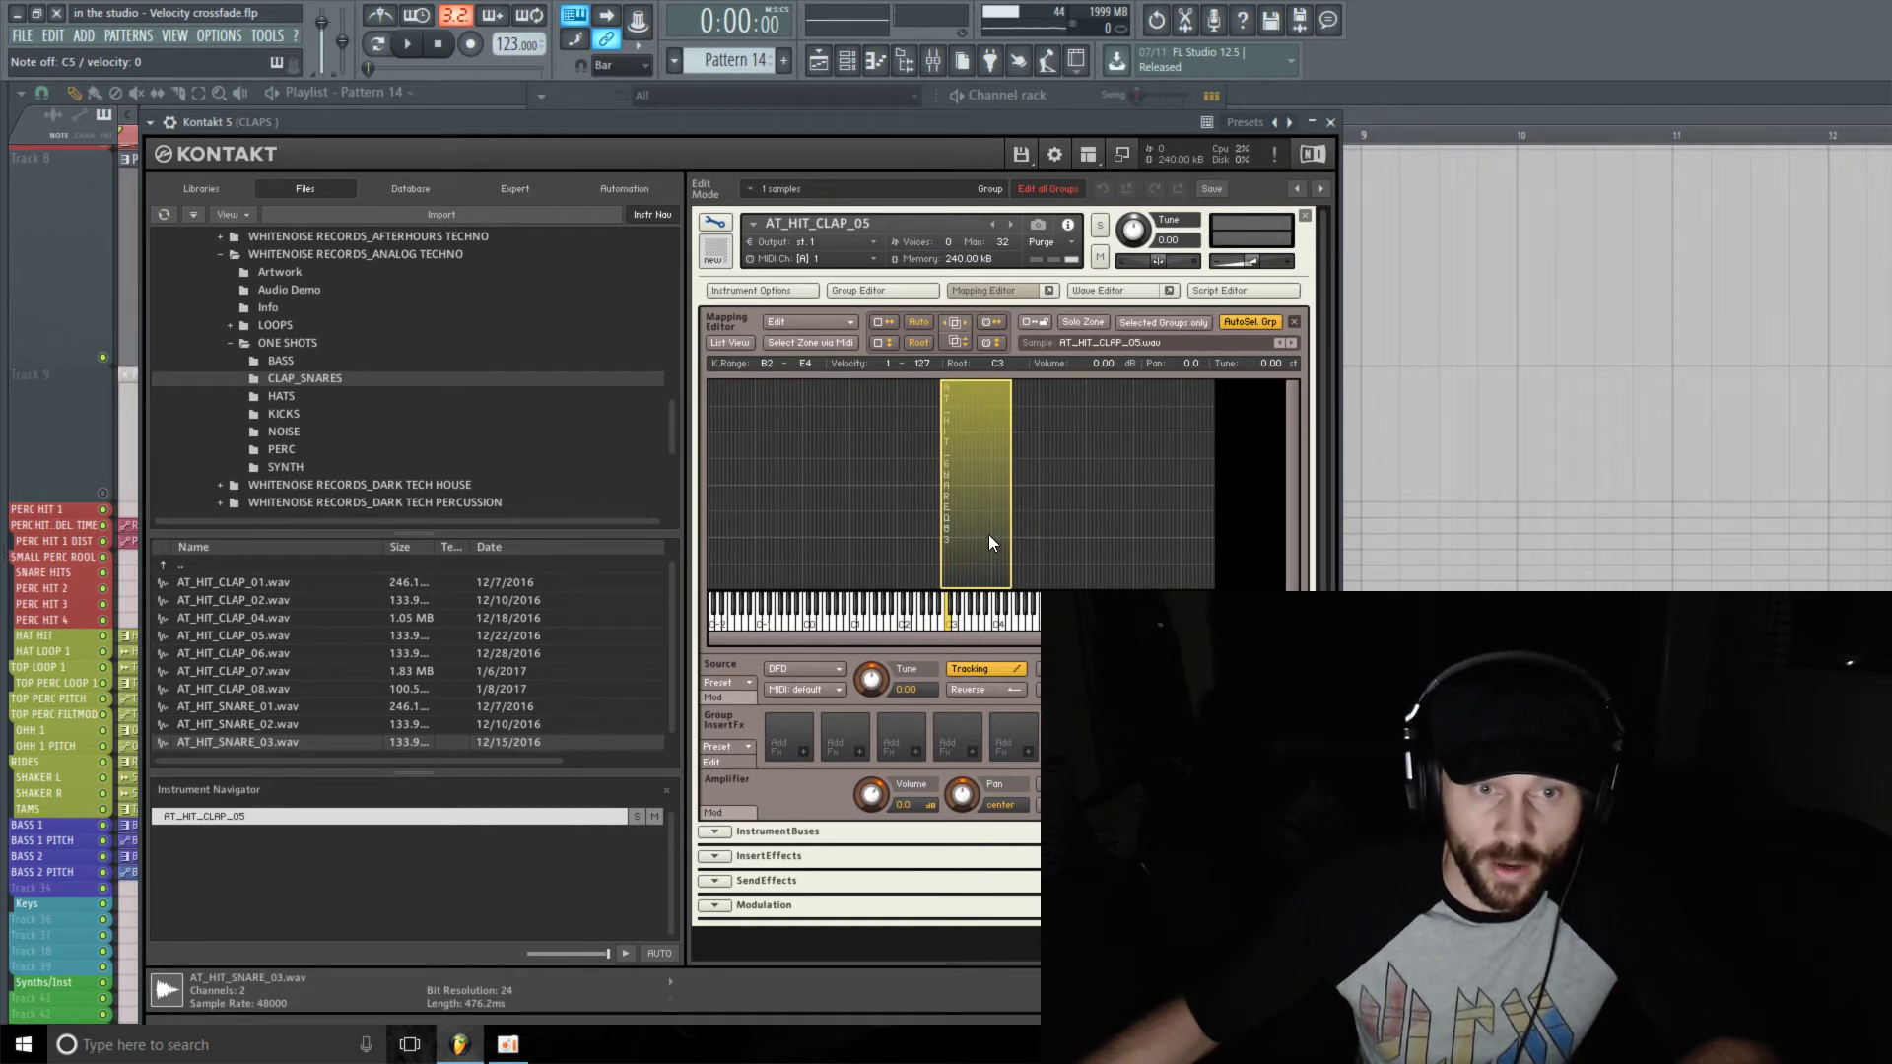
drag(1012, 503, 1047, 512)
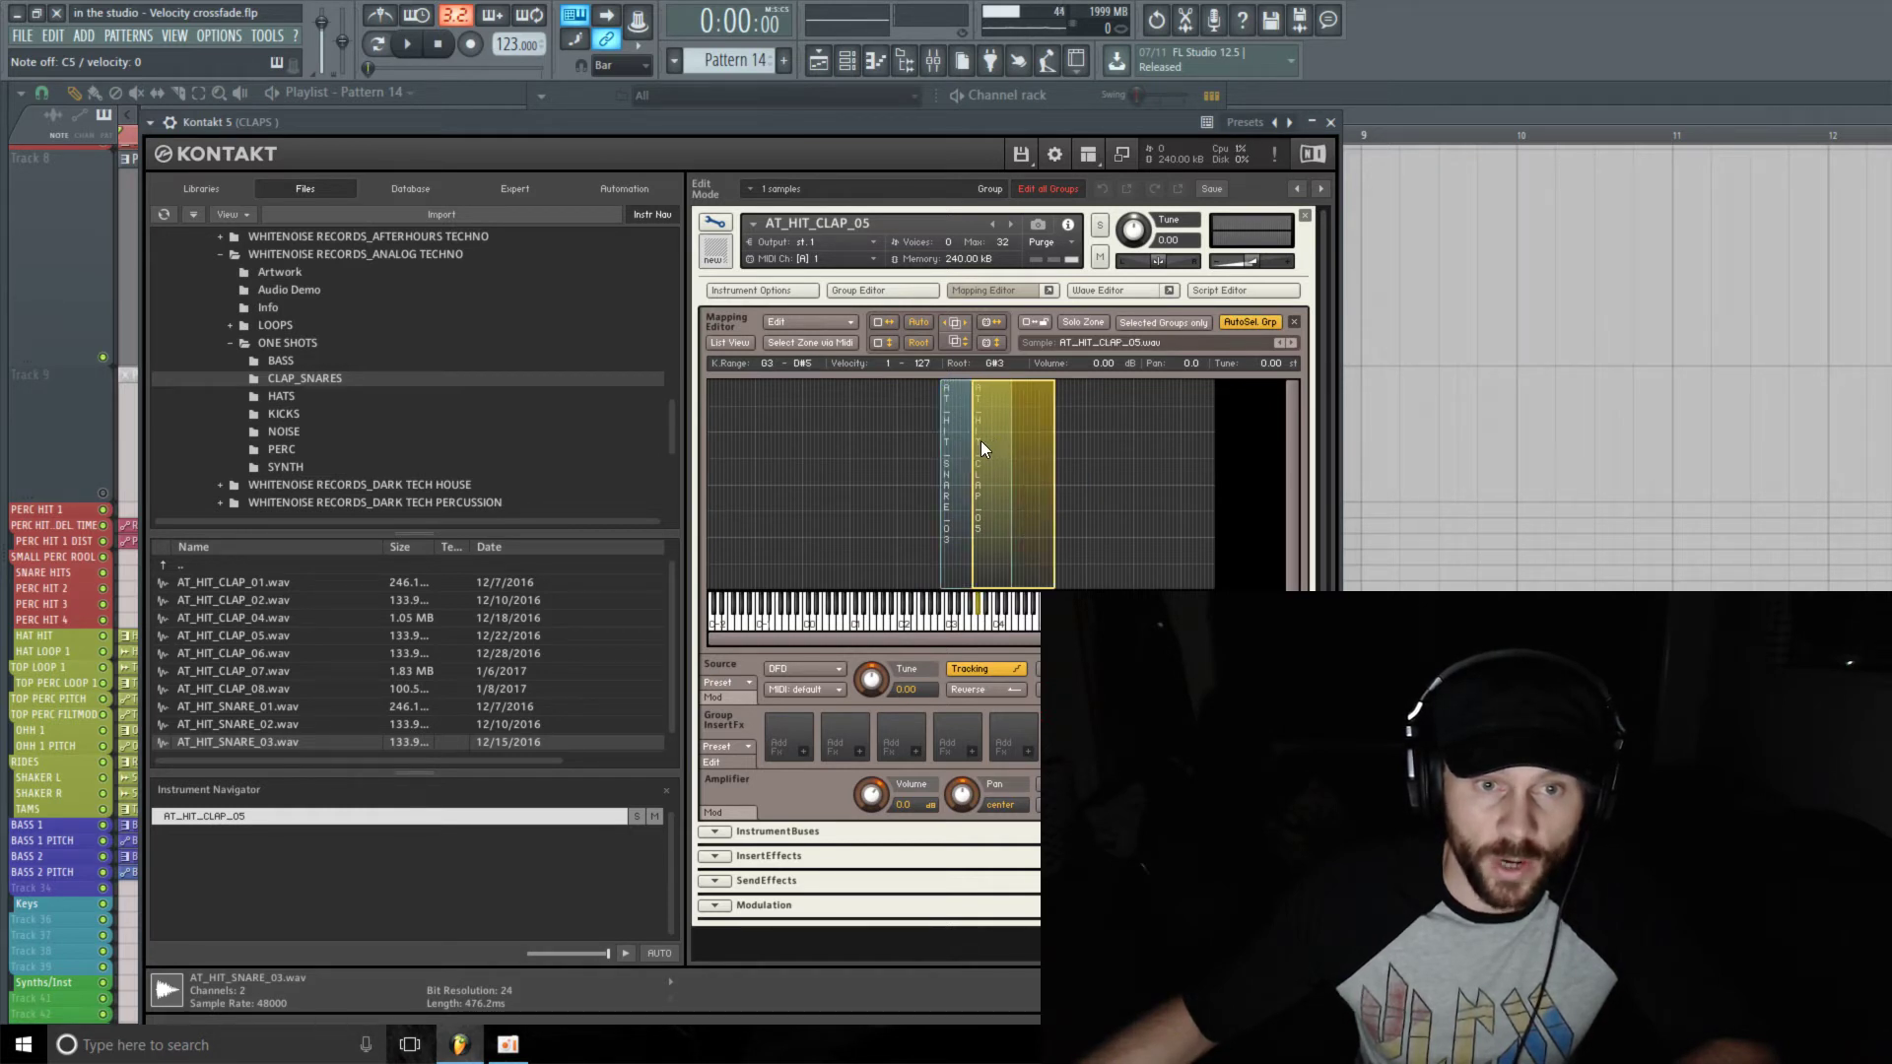
drag(1022, 440, 998, 439)
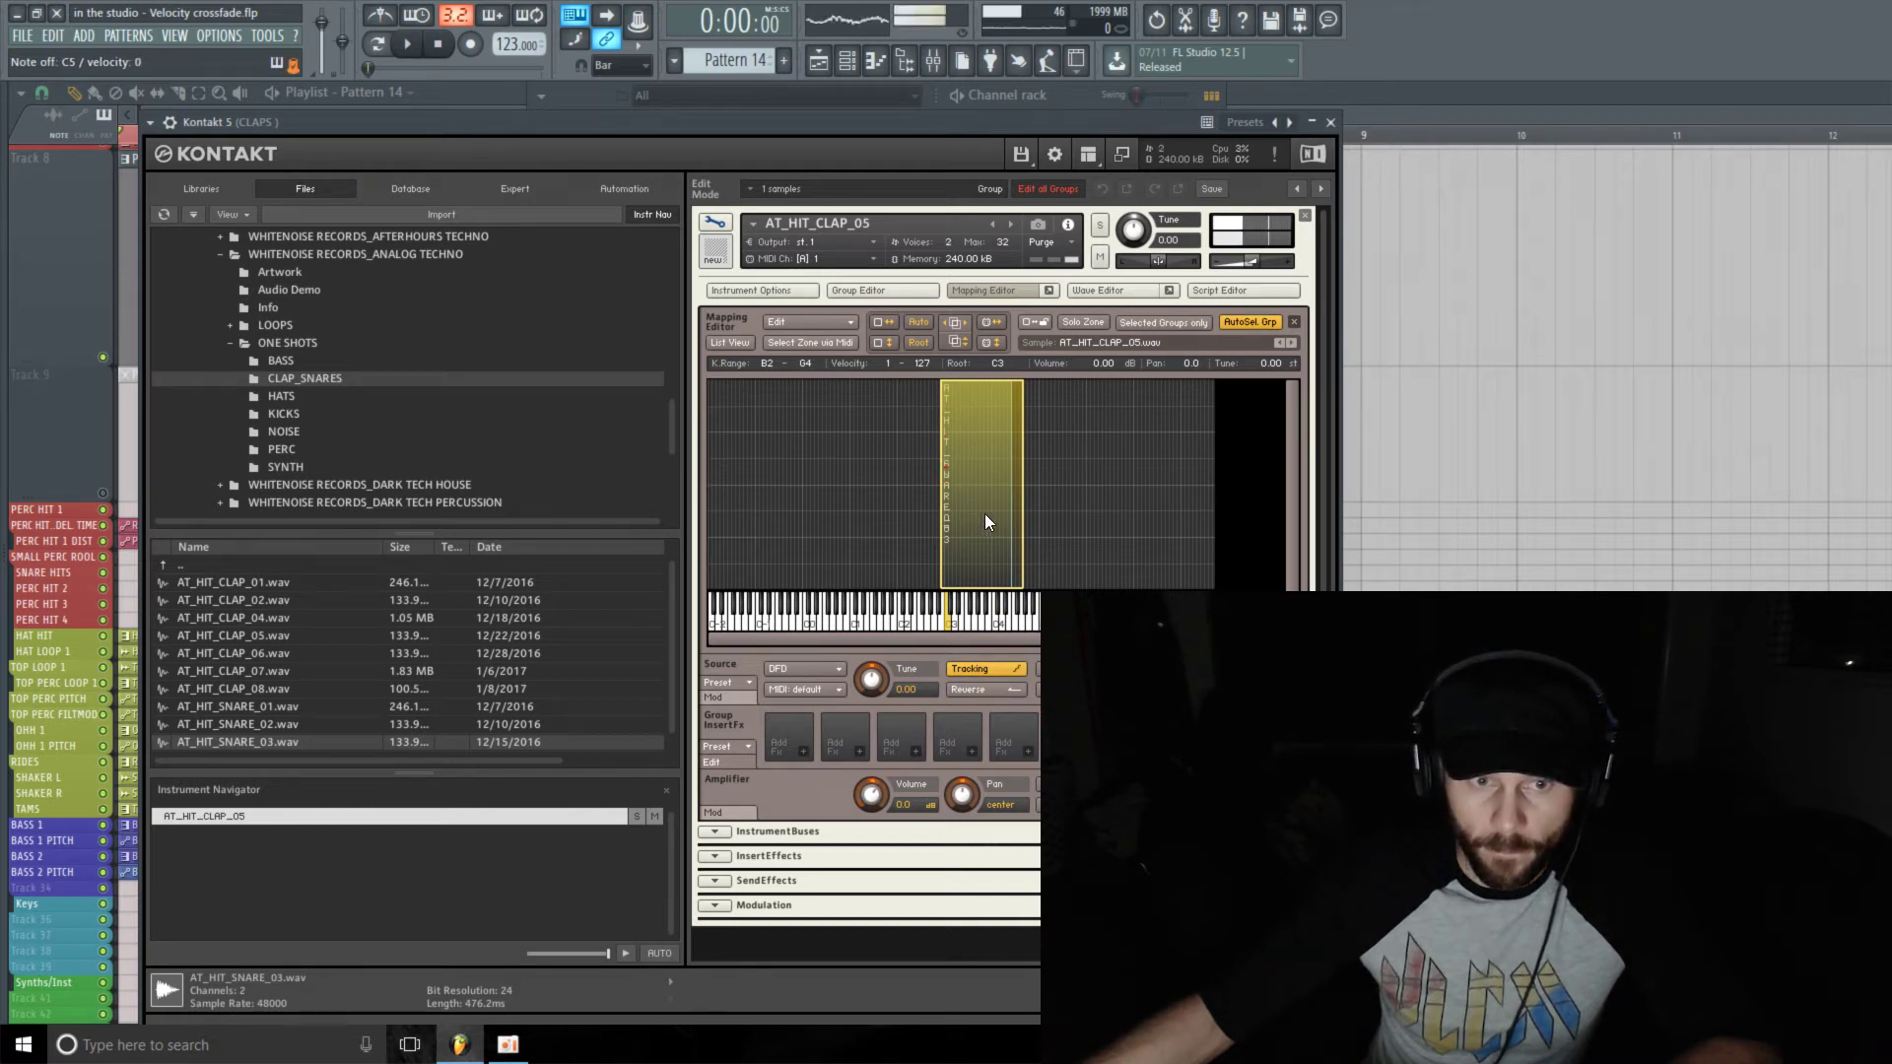
- Move the clap zone up the keyboard clear of the snare zone, starting at about F5, and select the snare zone
drag(989, 507, 1107, 507)
click(979, 574)
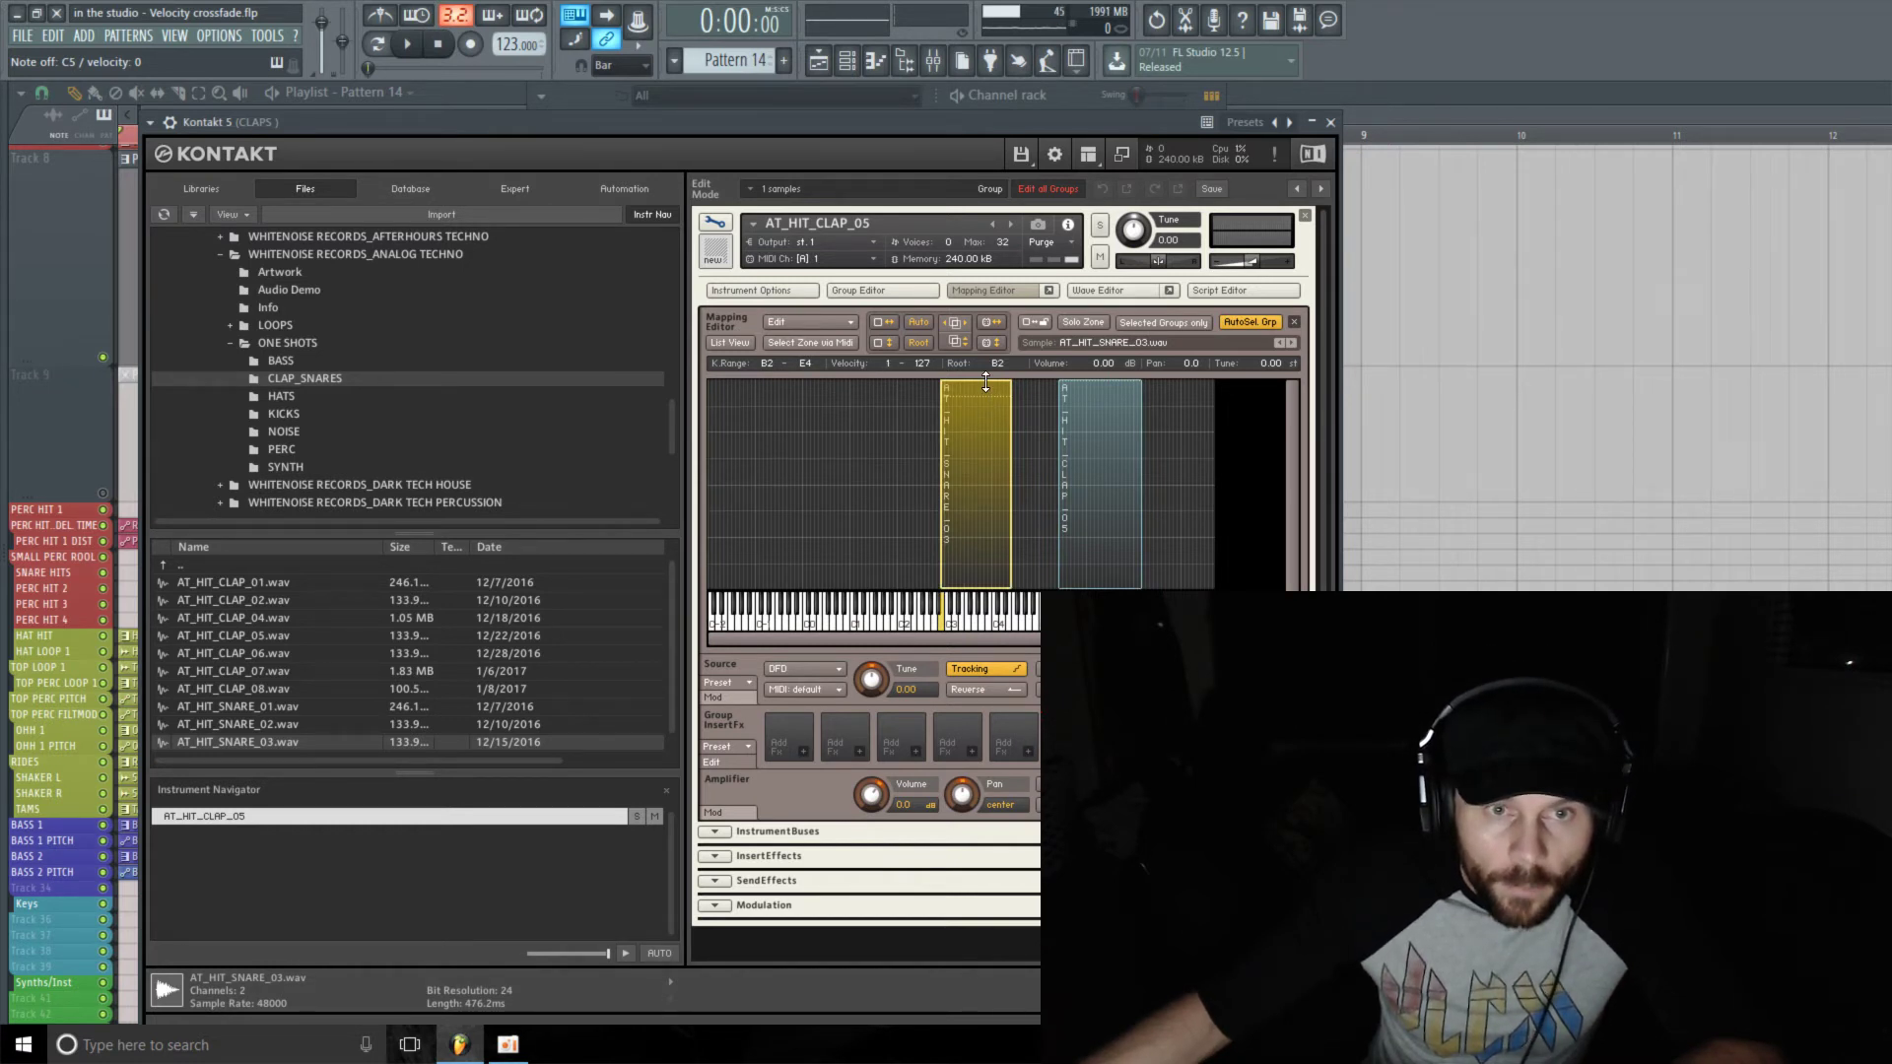
- Lower the snare zone's top velocity to 96, raise the clap zone's lowest velocity to 32, and move the clap over the snare at B2–E4
drag(985, 384, 985, 434)
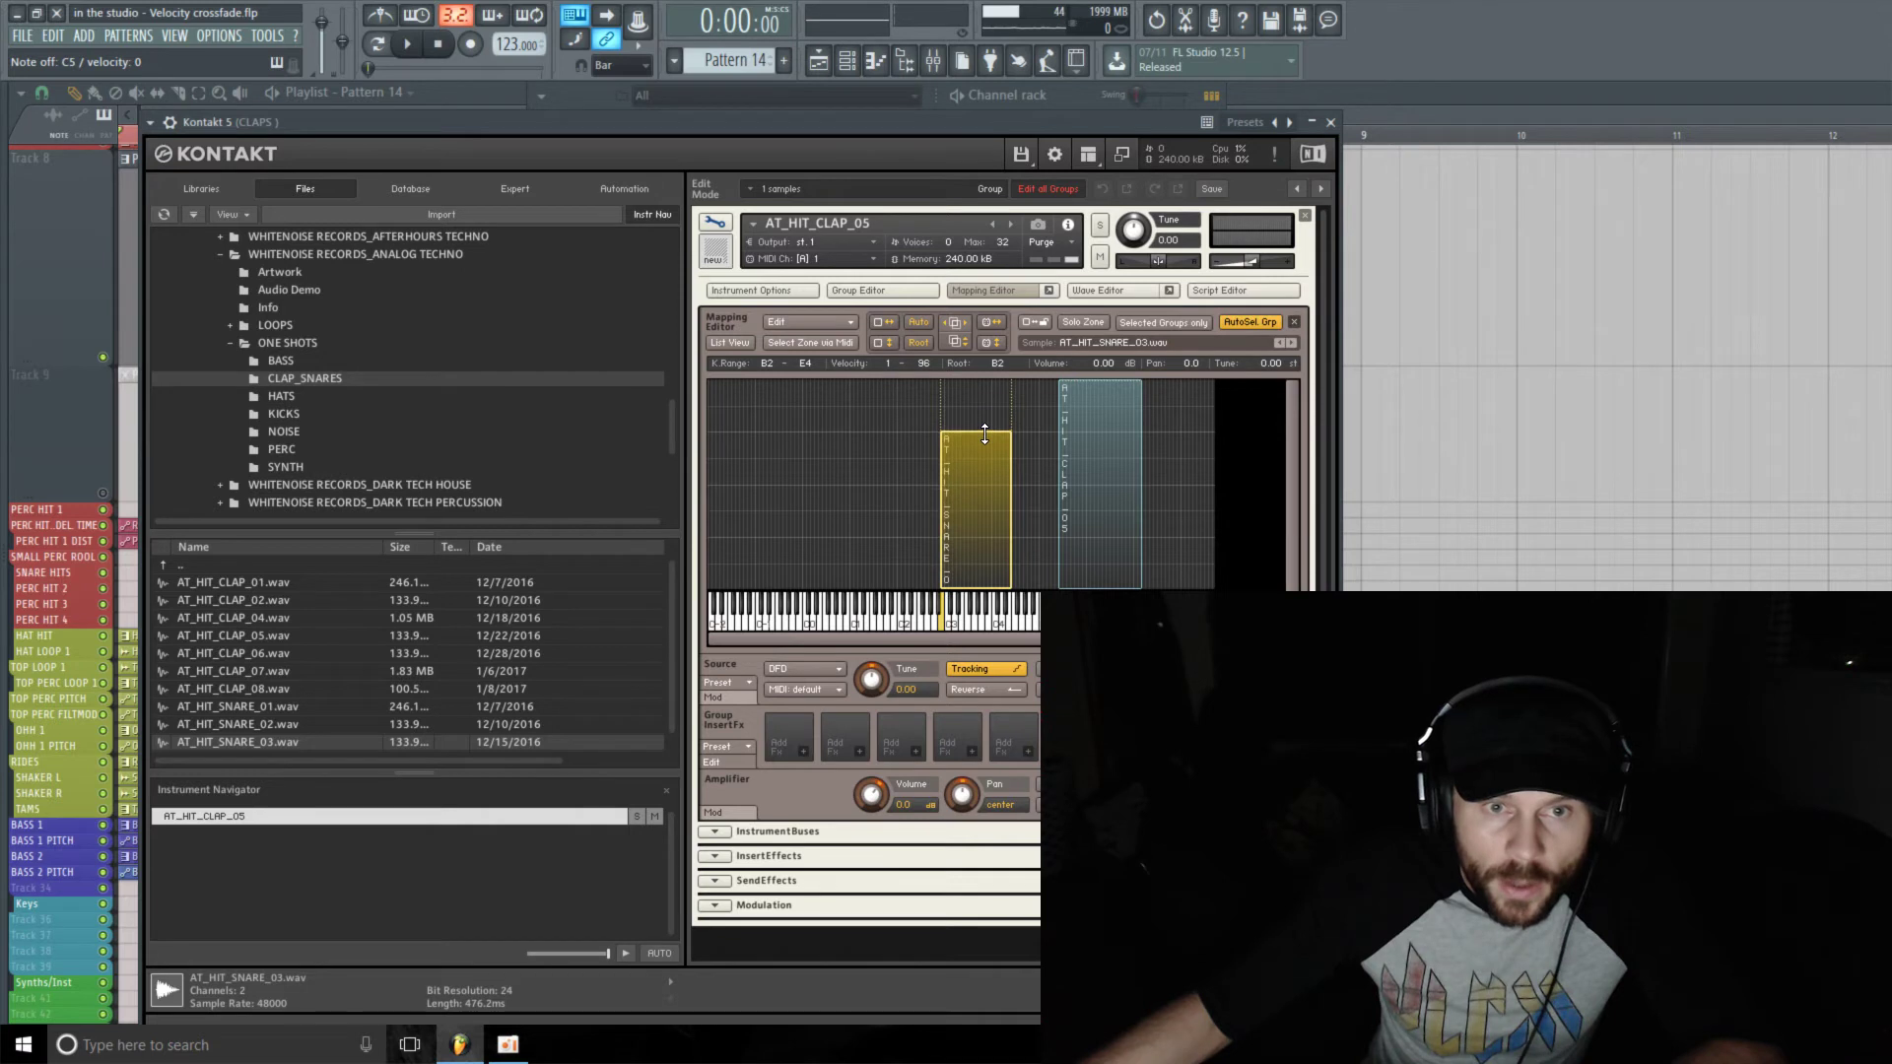
click(1091, 568)
drag(1092, 587, 1013, 497)
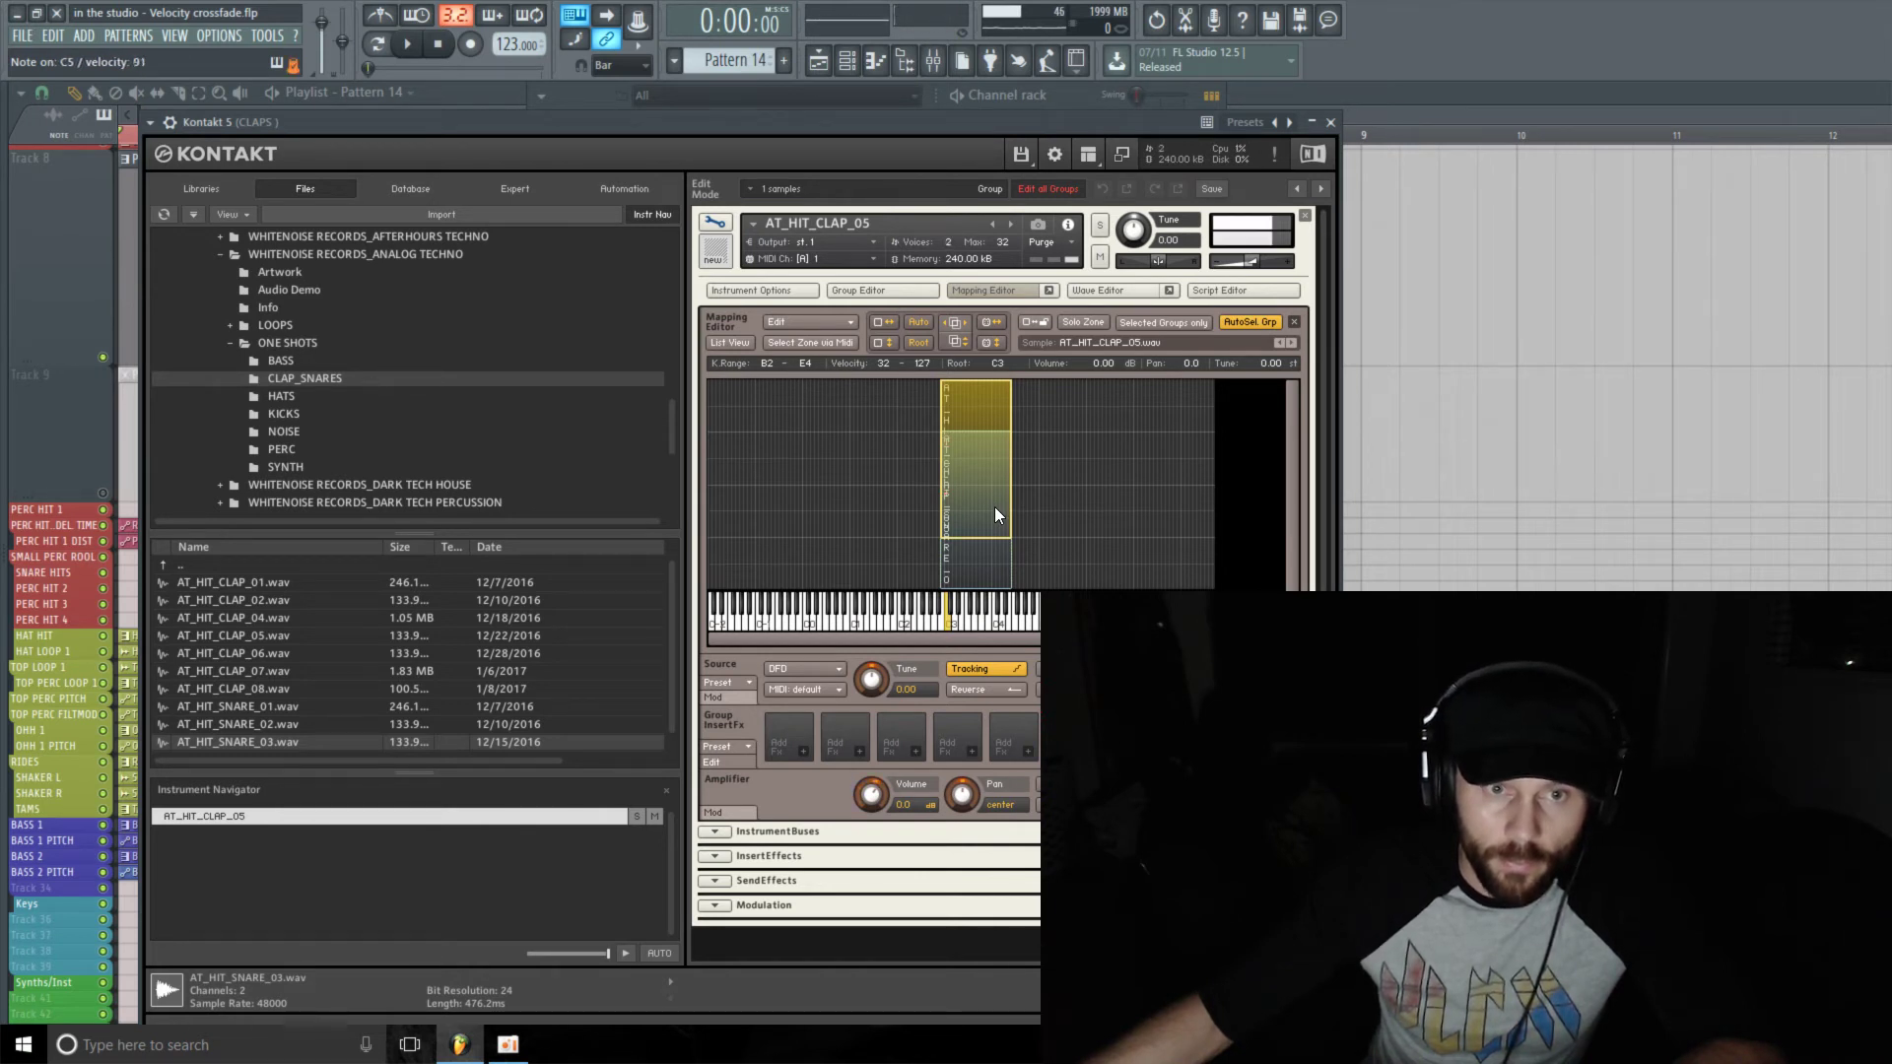
- Widen the velocity overlap by raising the snare zone's top velocity and setting the clap zone to 16–127, realigned over the snare at B2–E4
drag(985, 445, 1118, 445)
click(980, 434)
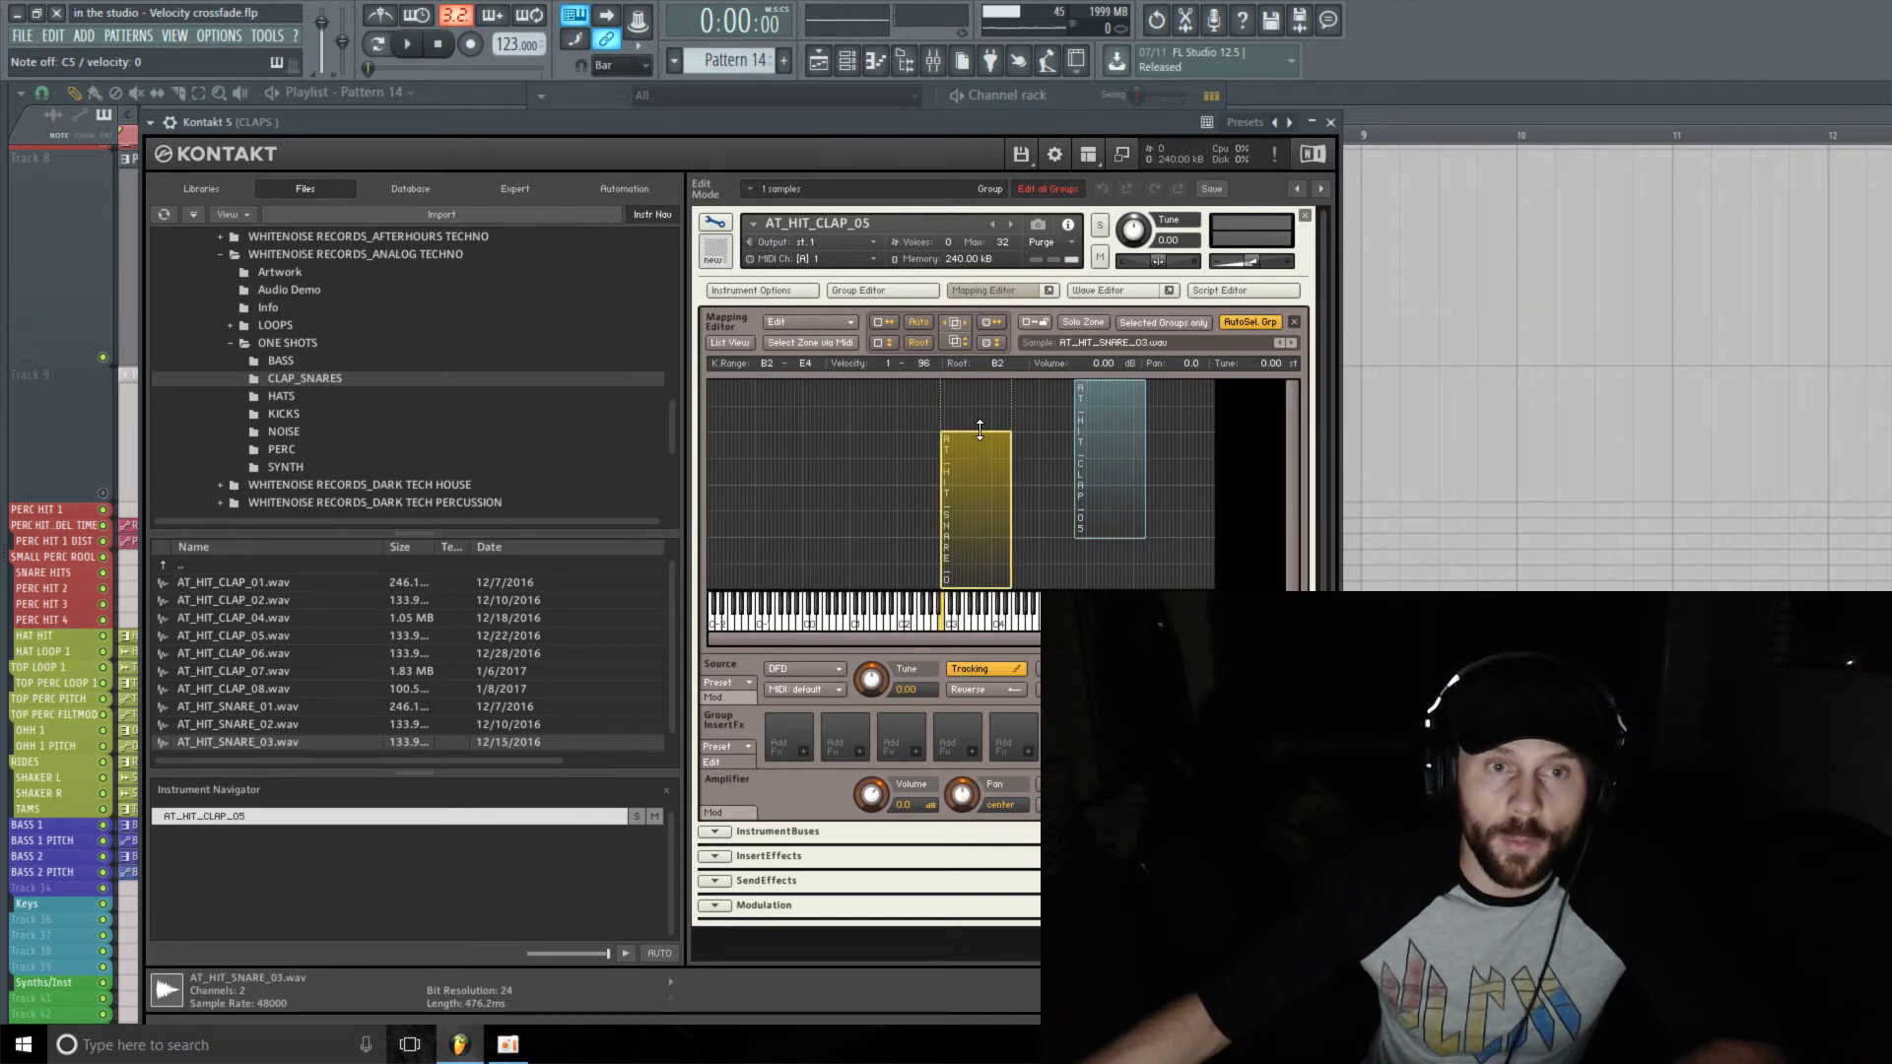
drag(993, 432, 993, 403)
click(1104, 538)
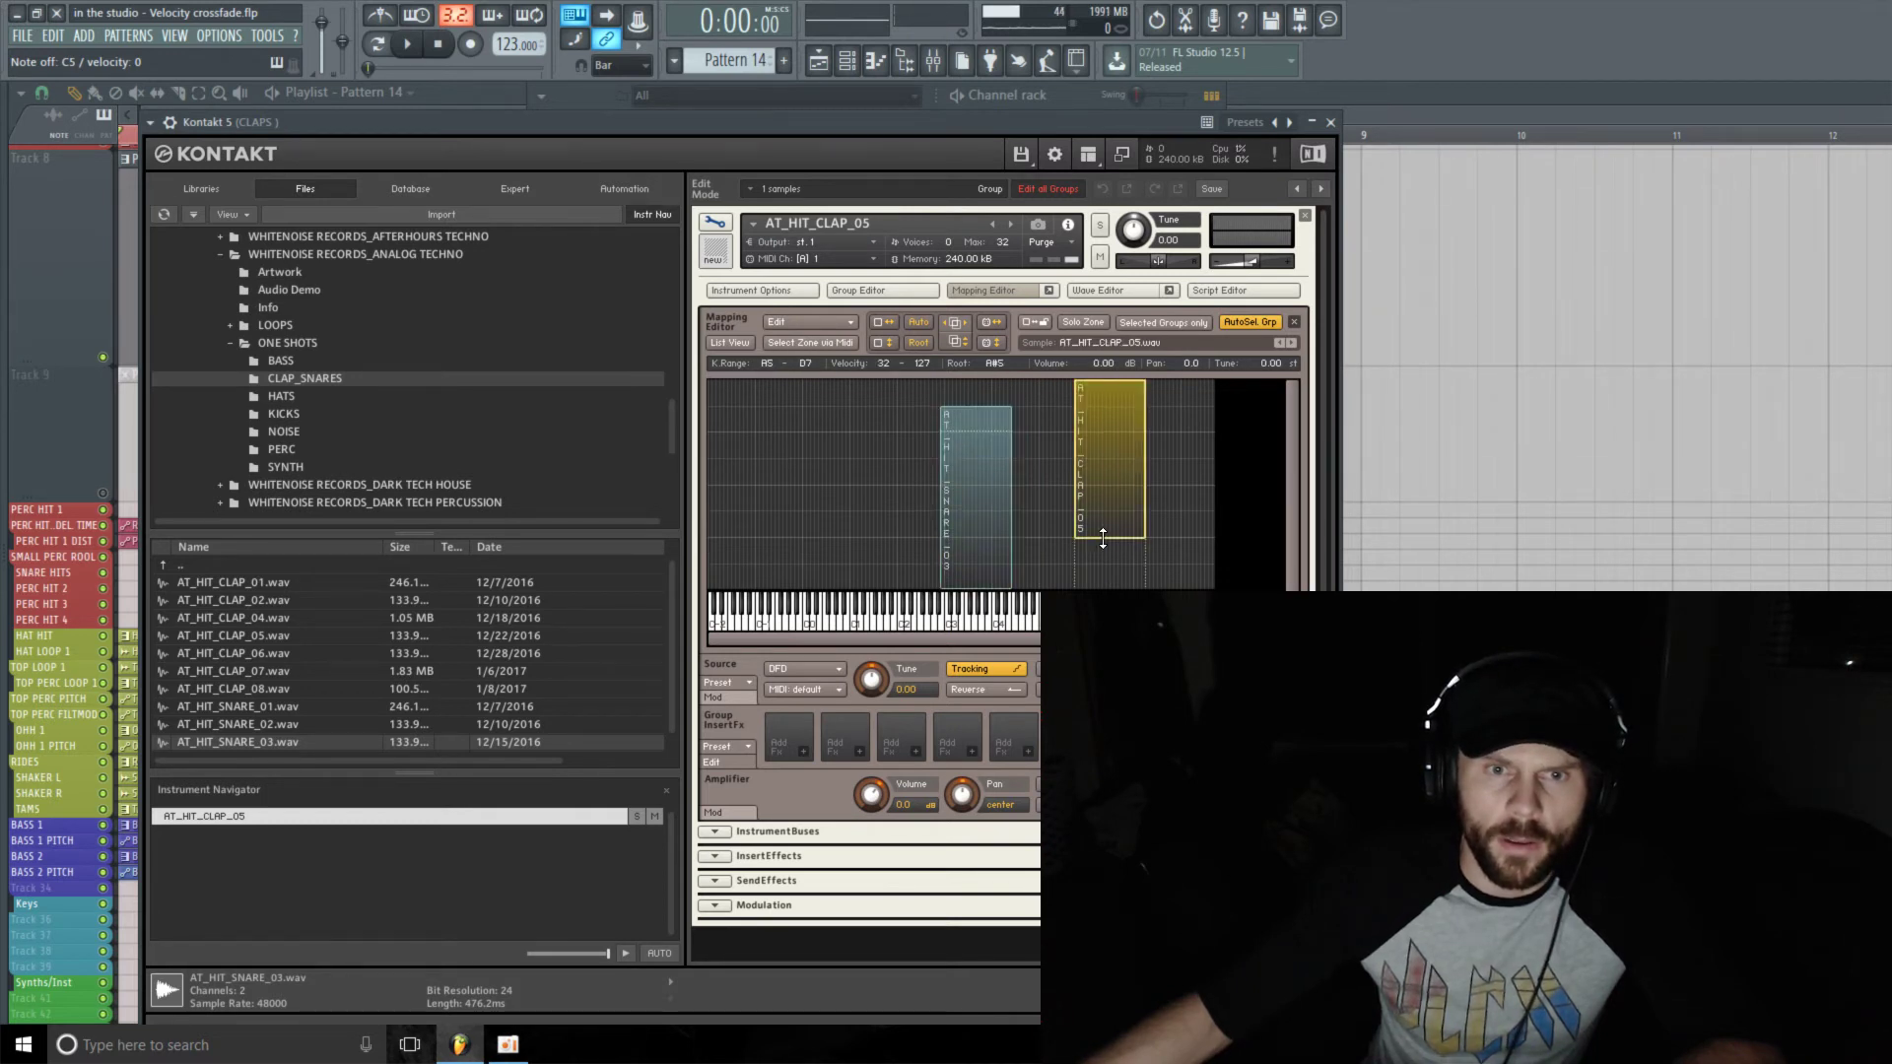
drag(1103, 538, 971, 501)
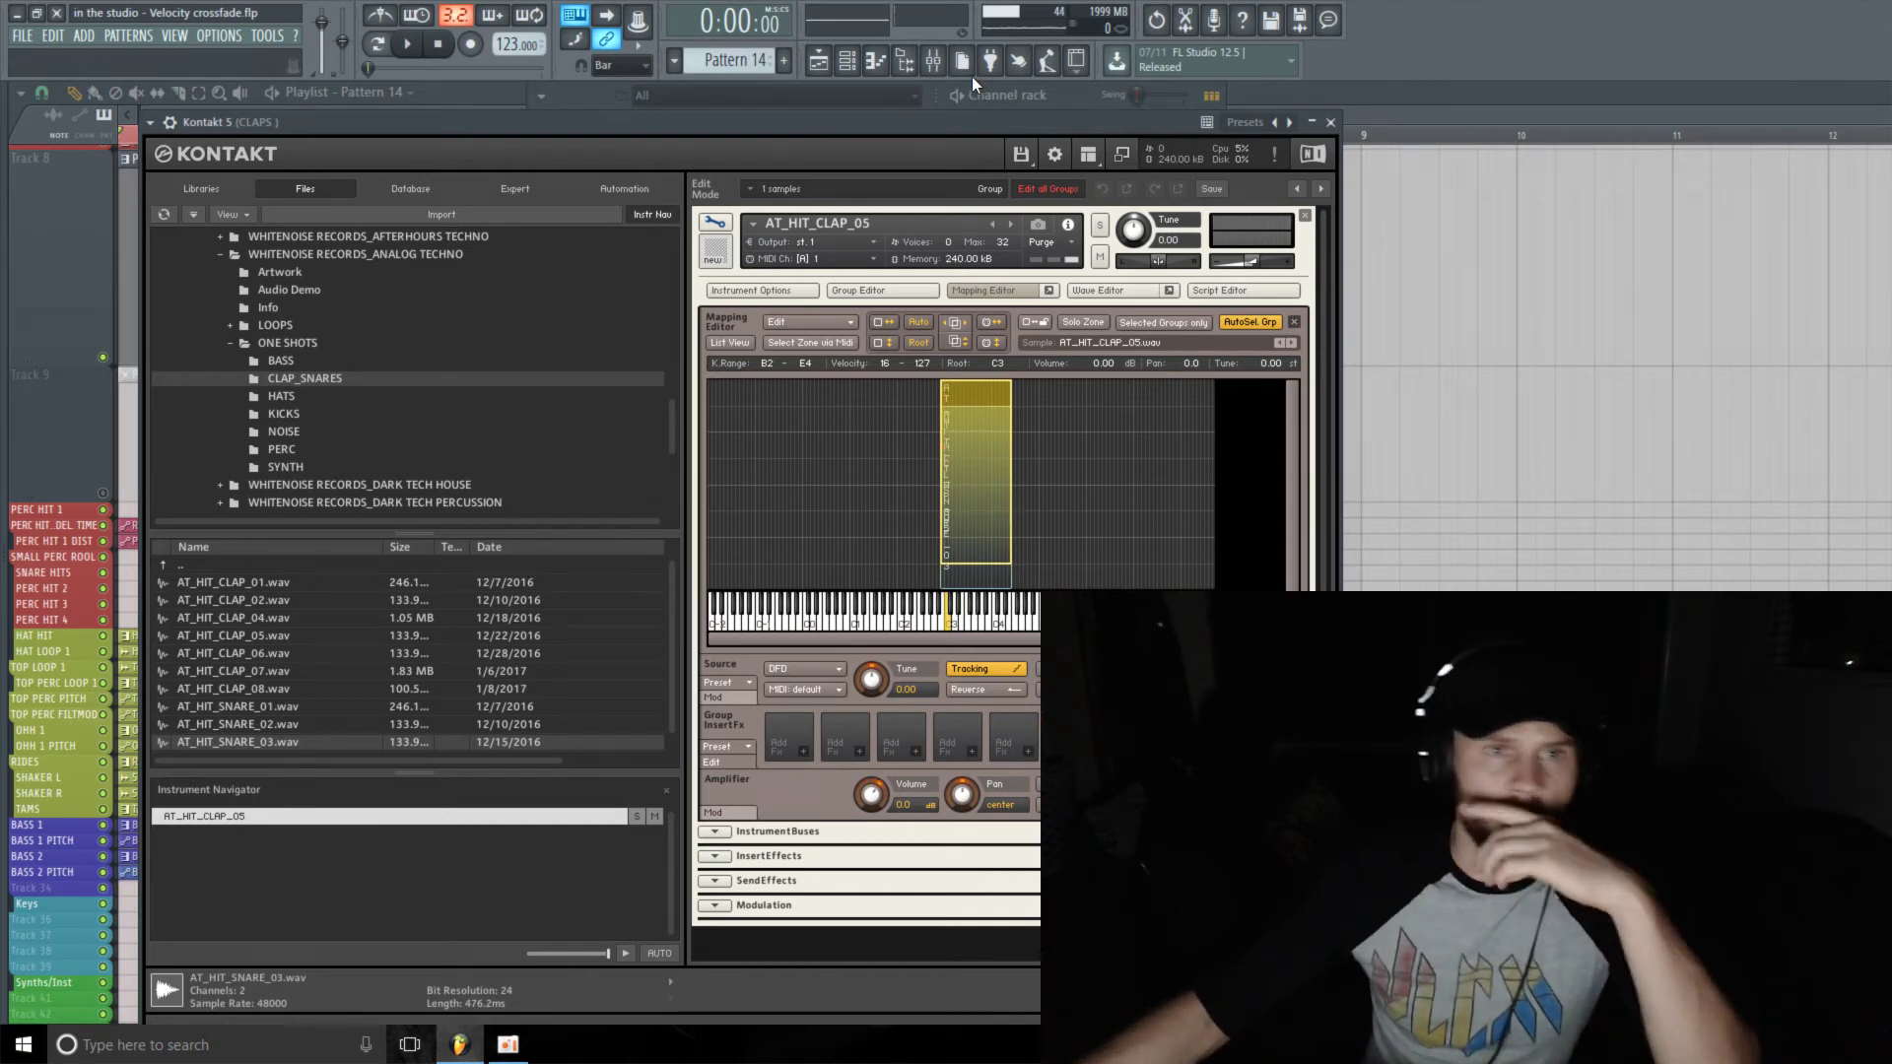
- Open the Kontakt 5 channel's C5 notes in the piano roll and vary their velocities, making the second and fourth hits louder
click(903, 62)
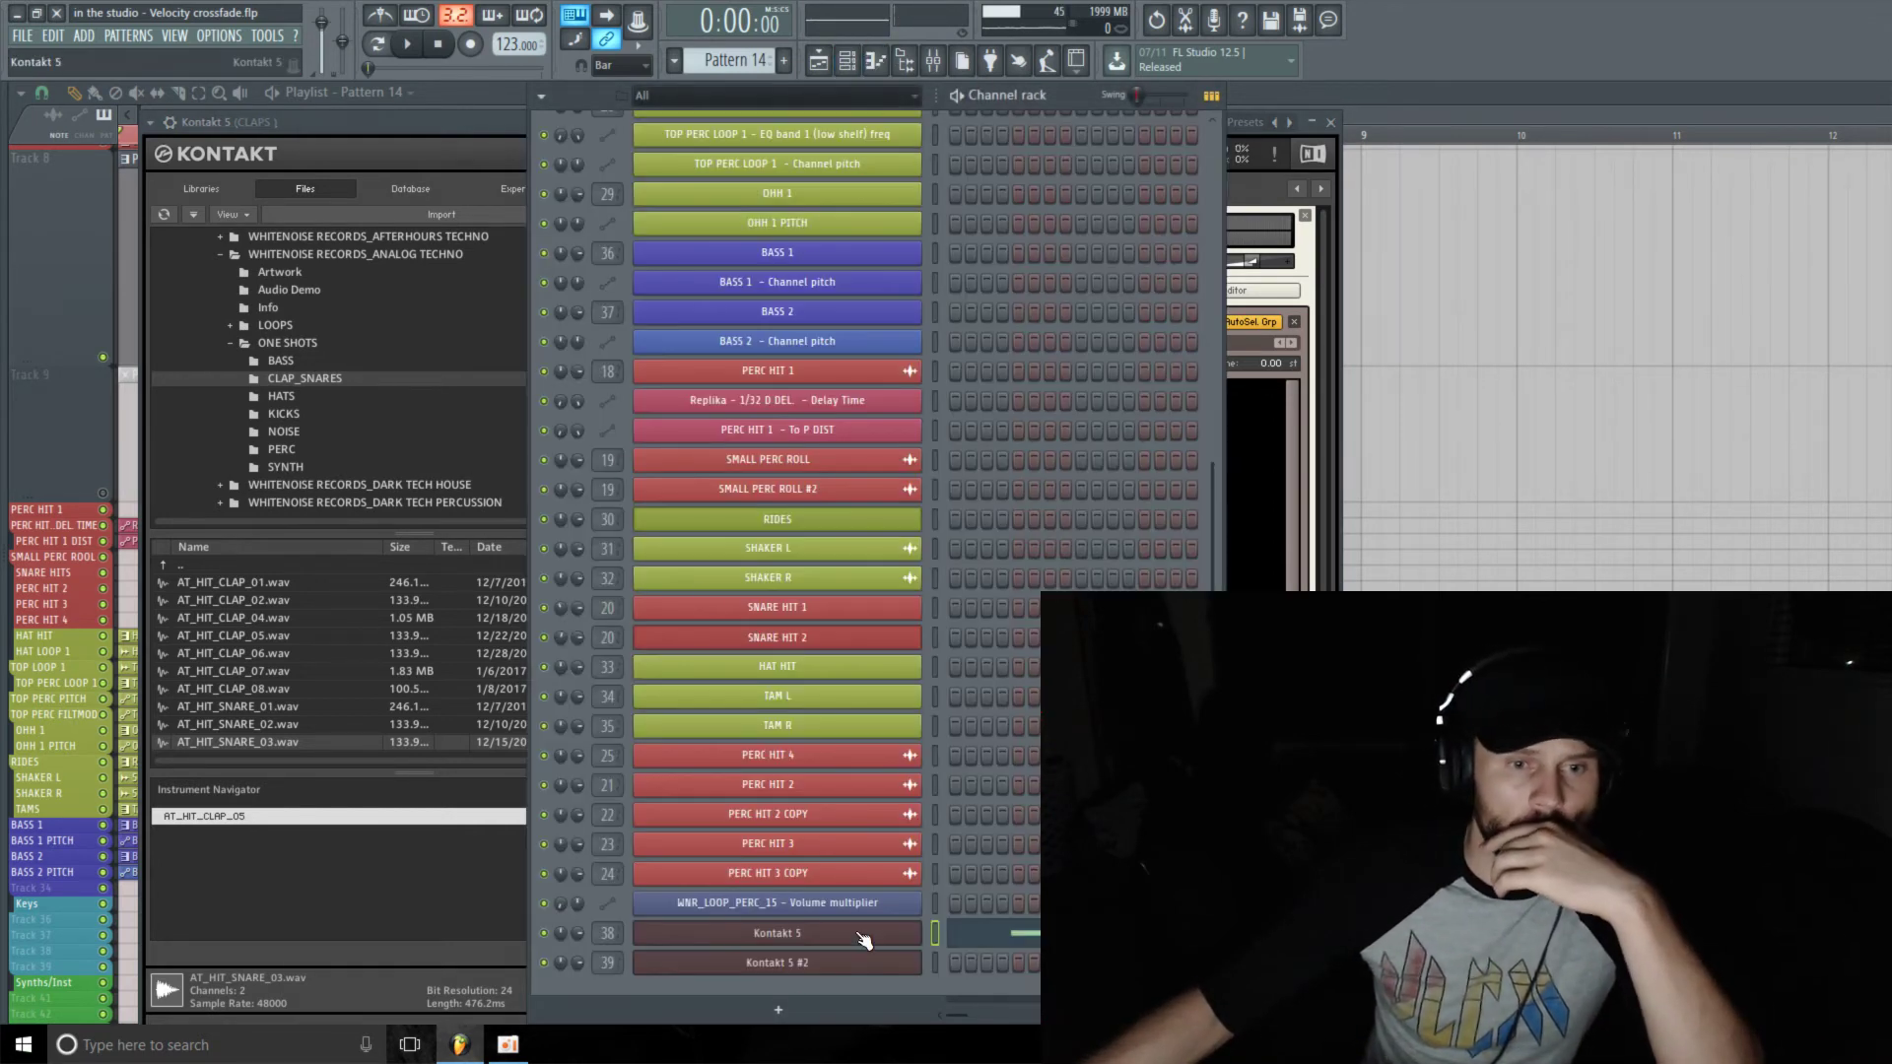
right_click(921, 774)
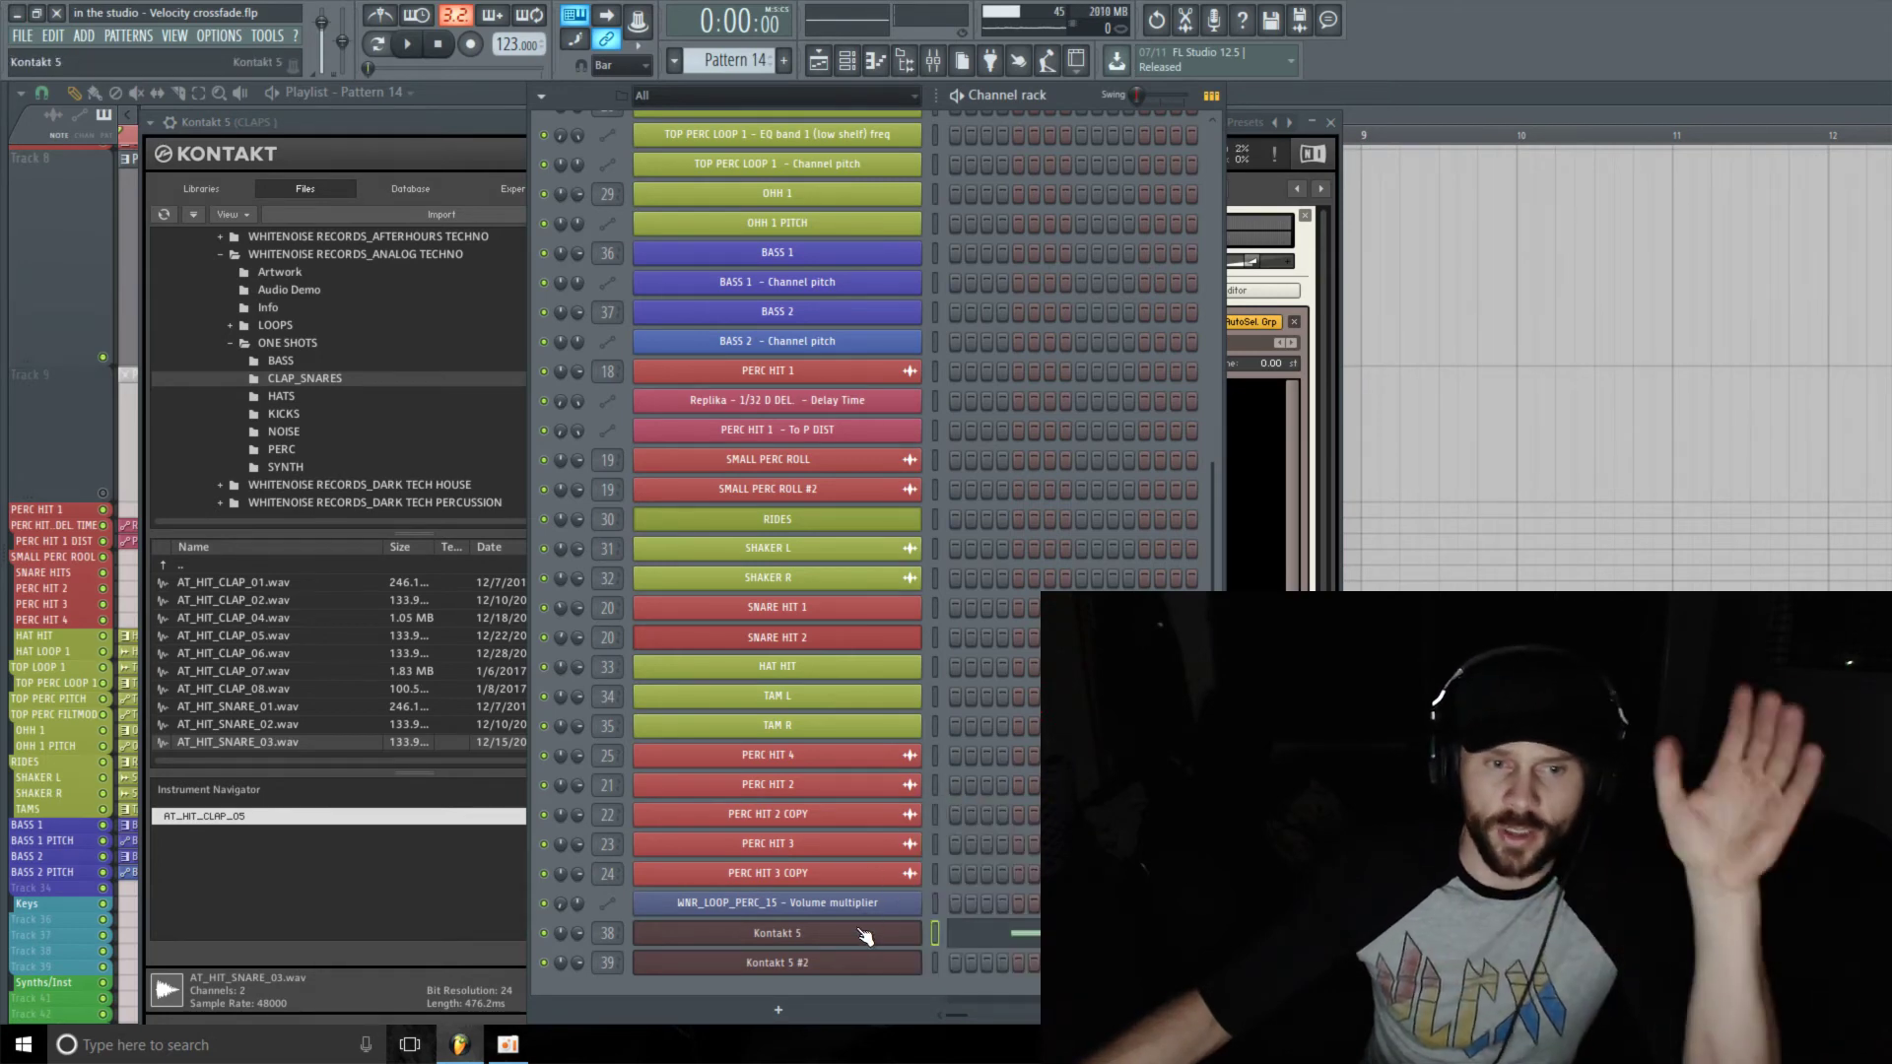
click(969, 780)
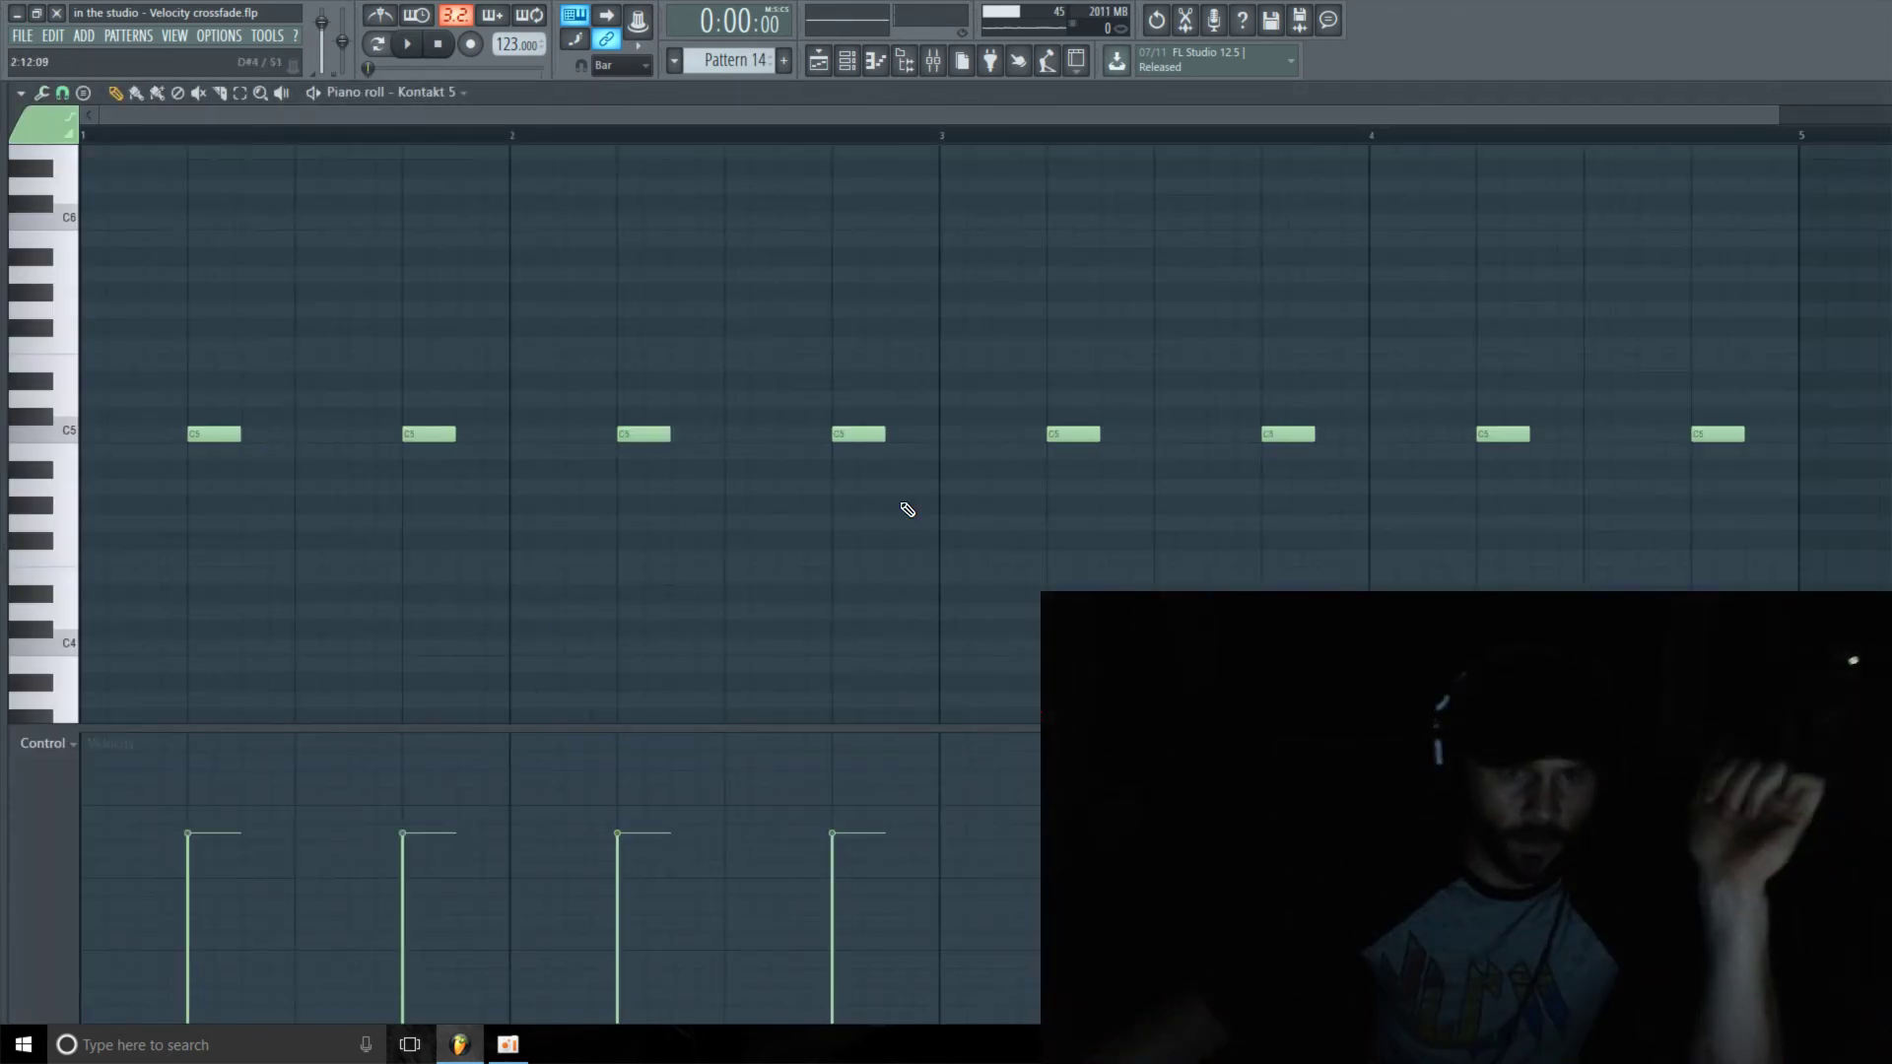
drag(1773, 115, 1886, 114)
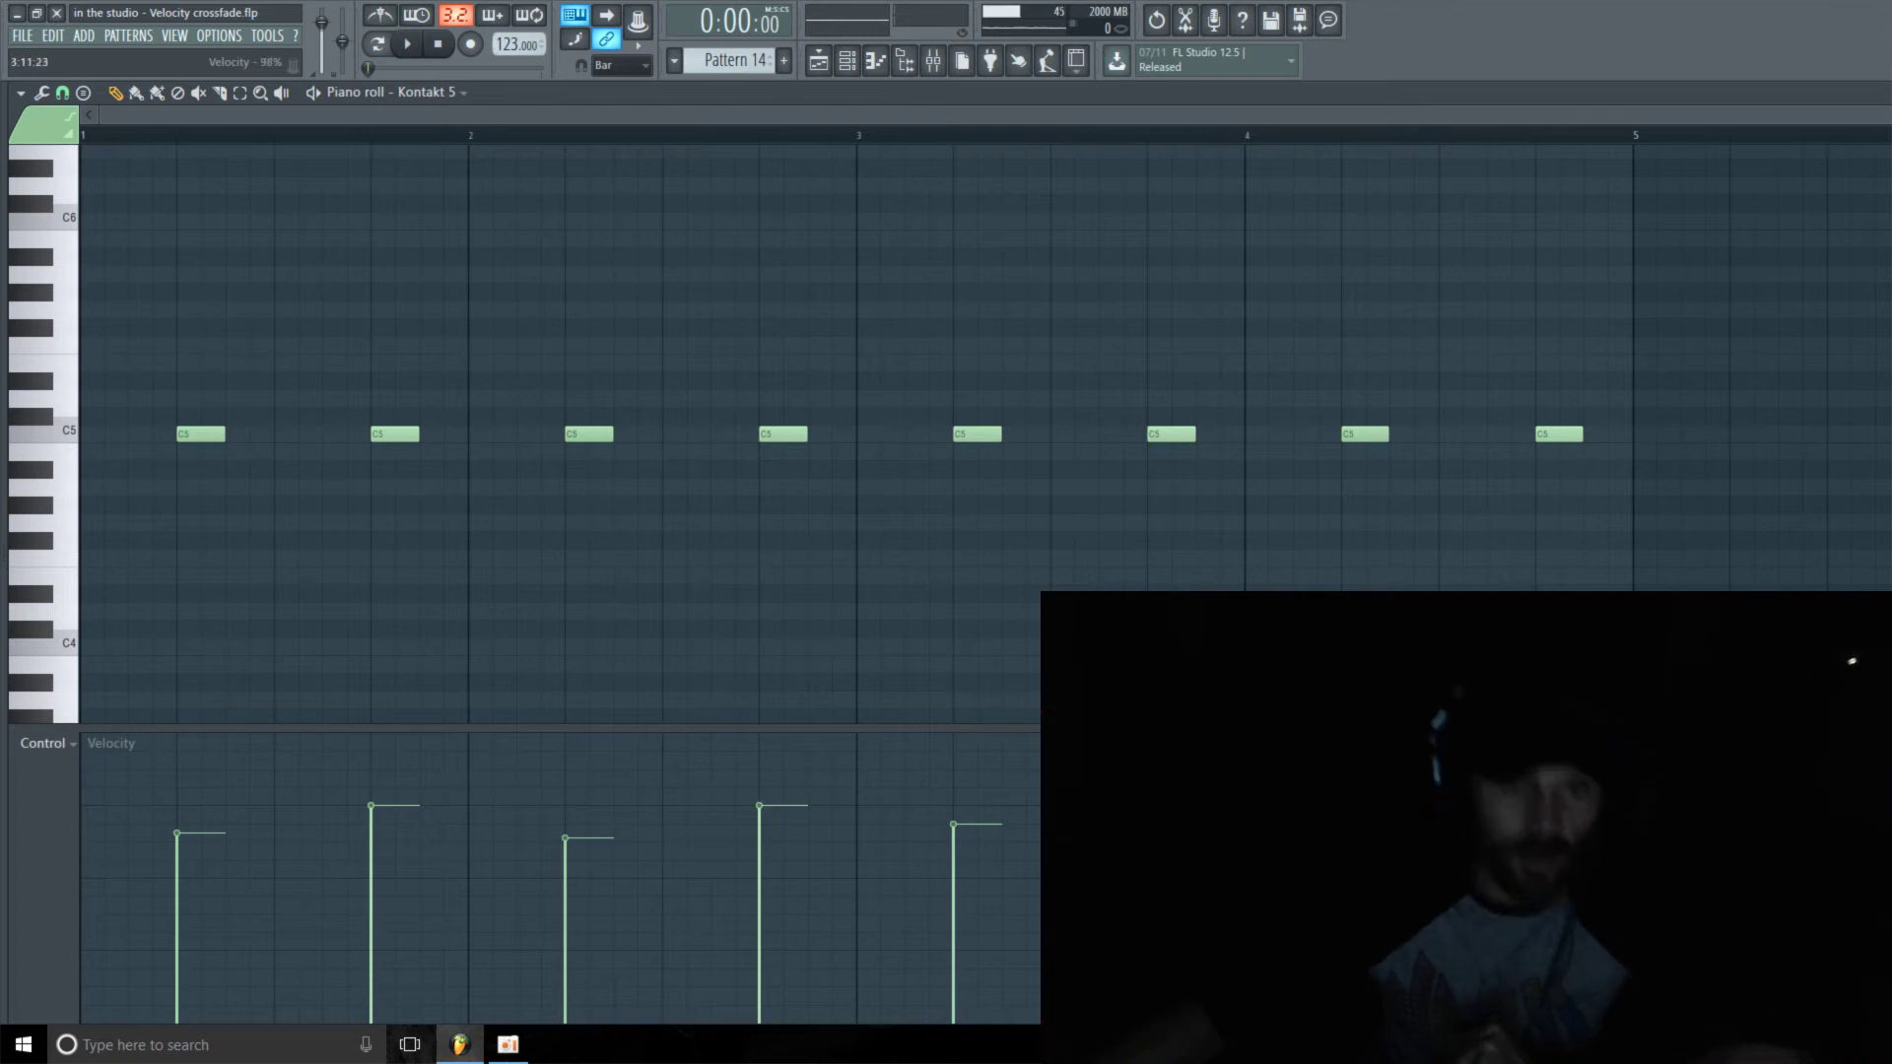
- Play the arrangement from the playlist and view the Kontakt 5 mapping editor to watch the incoming velocities on the overlapping zones
click(854, 76)
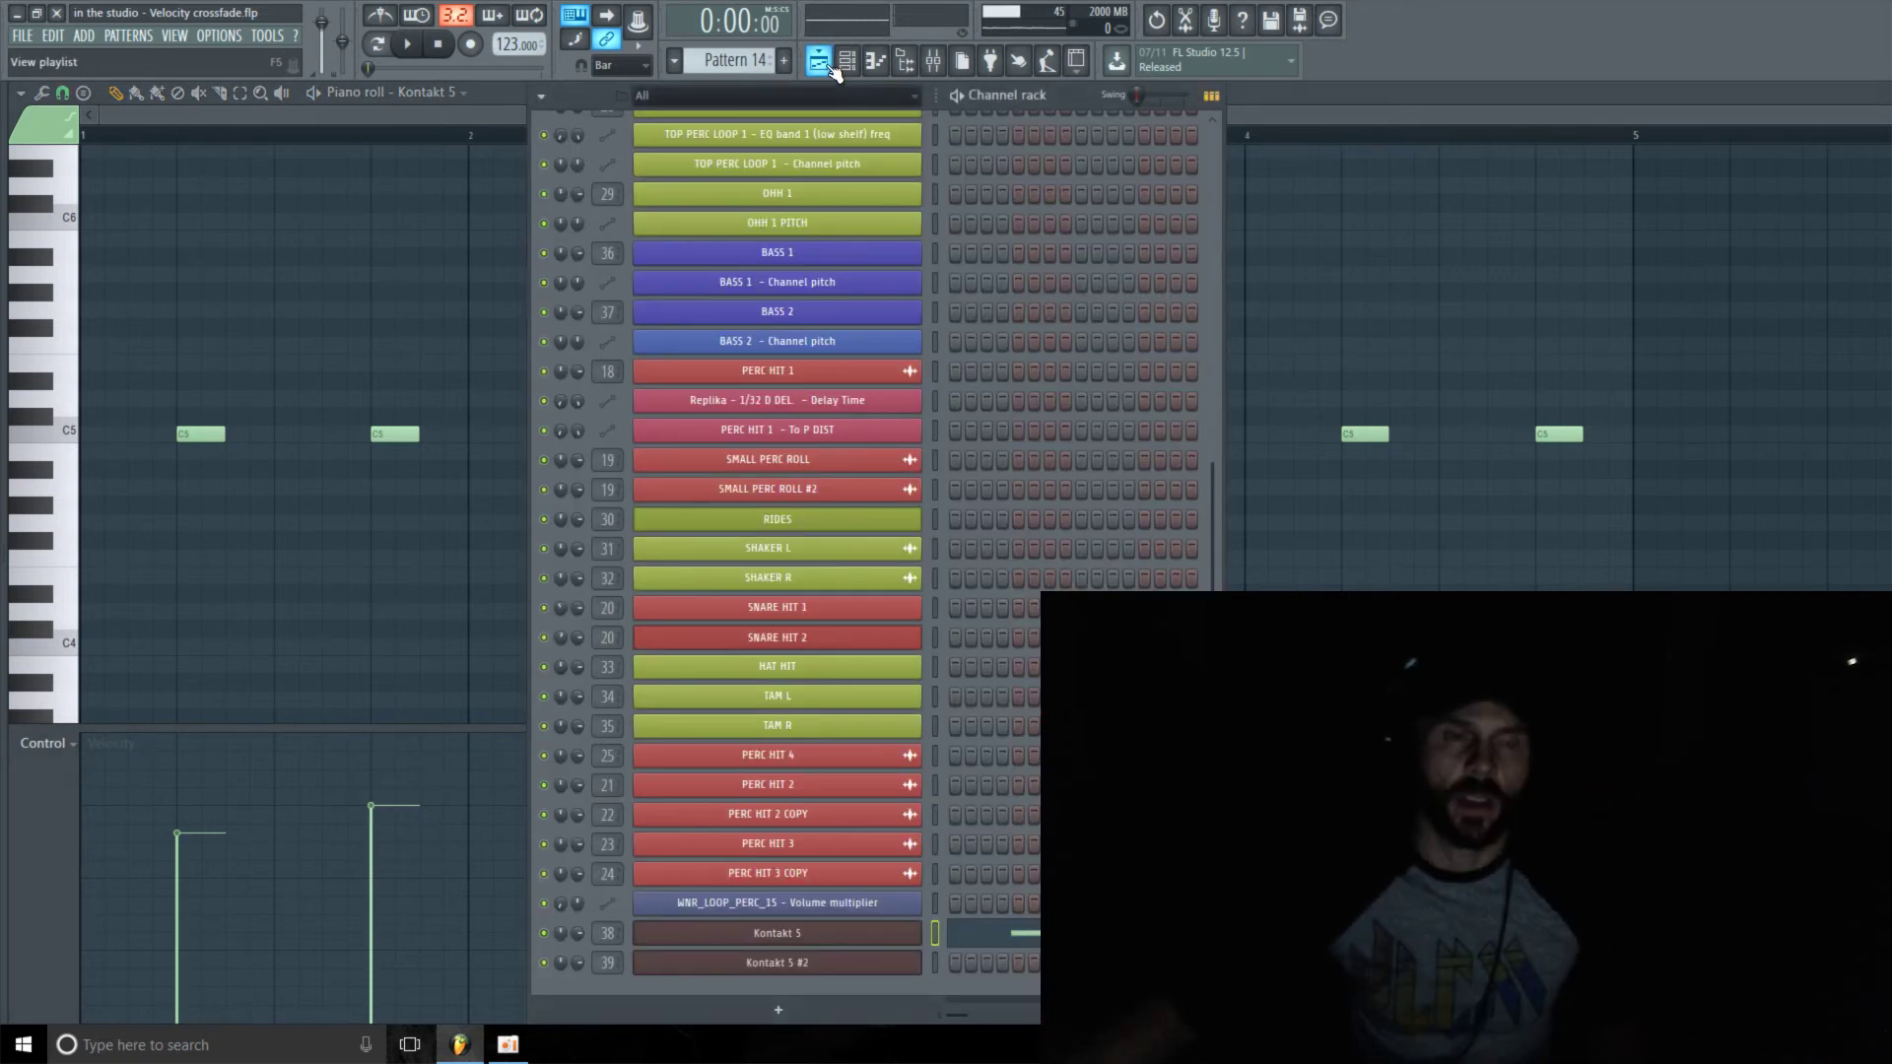
click(817, 60)
key(space)
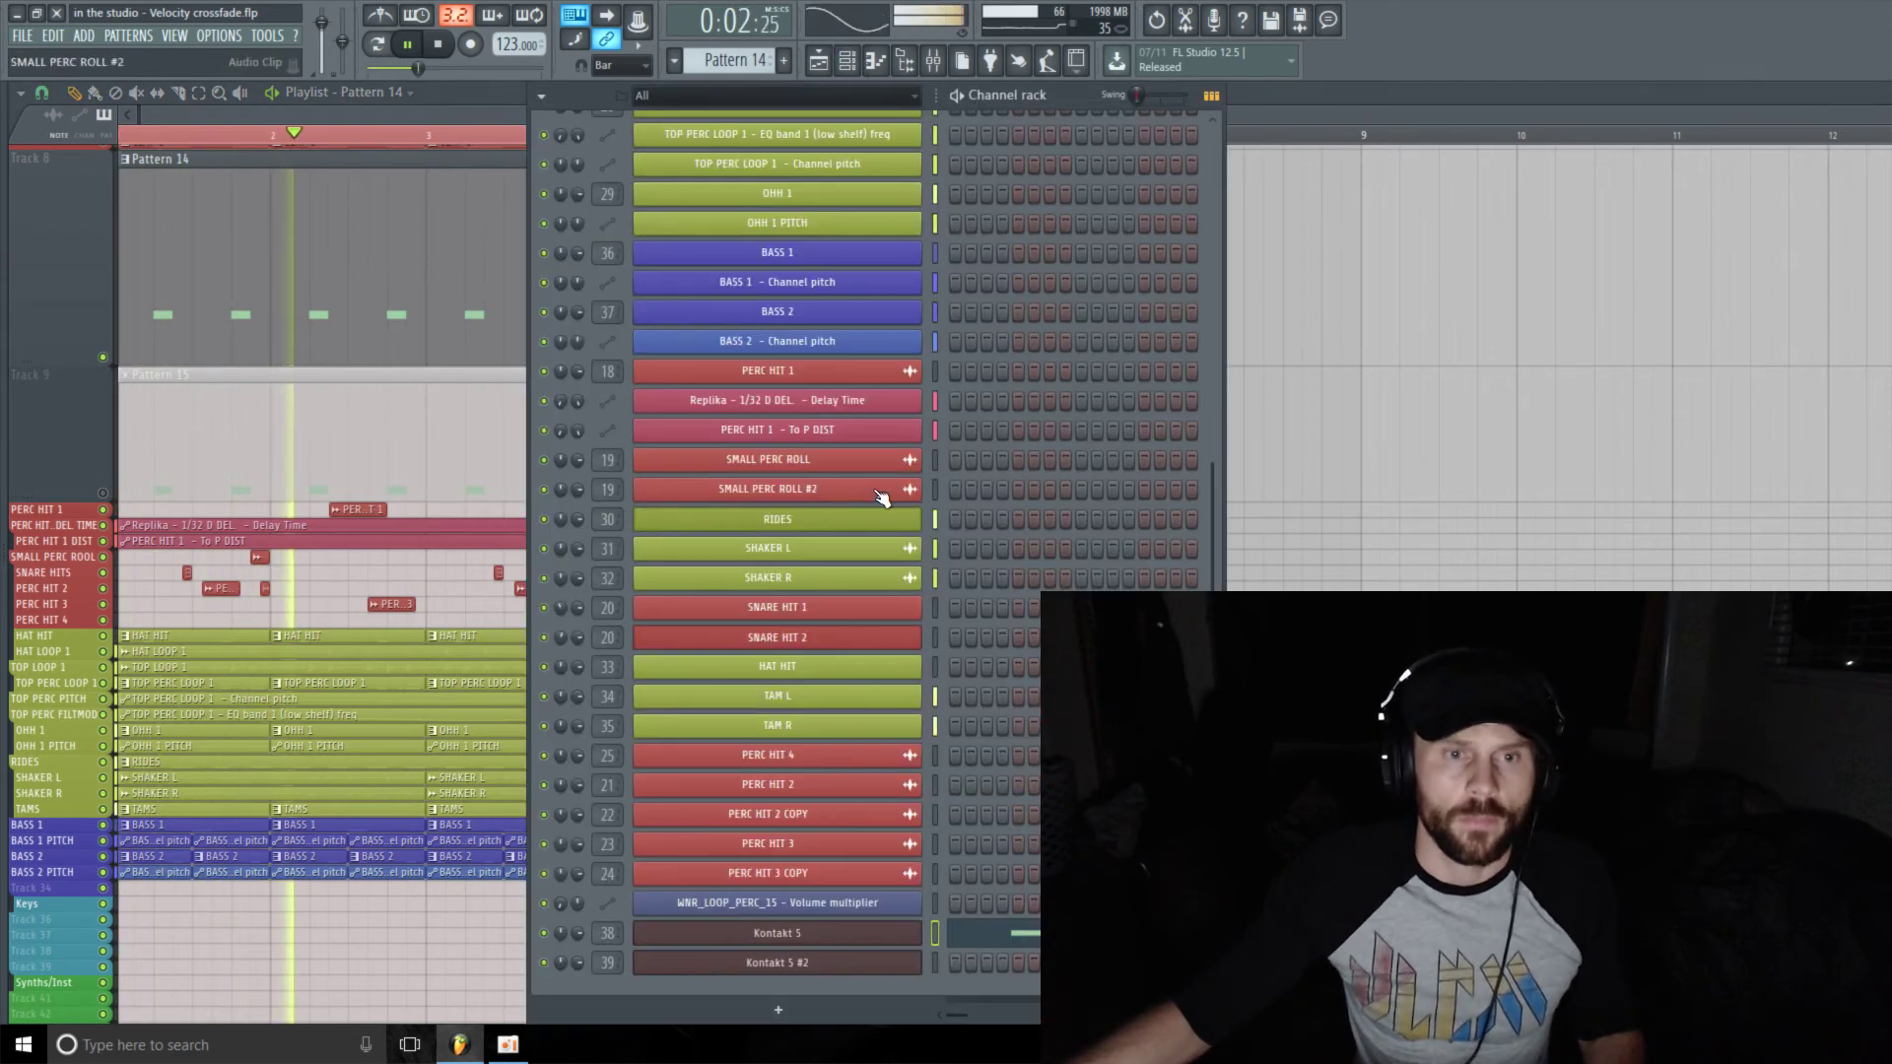
click(847, 60)
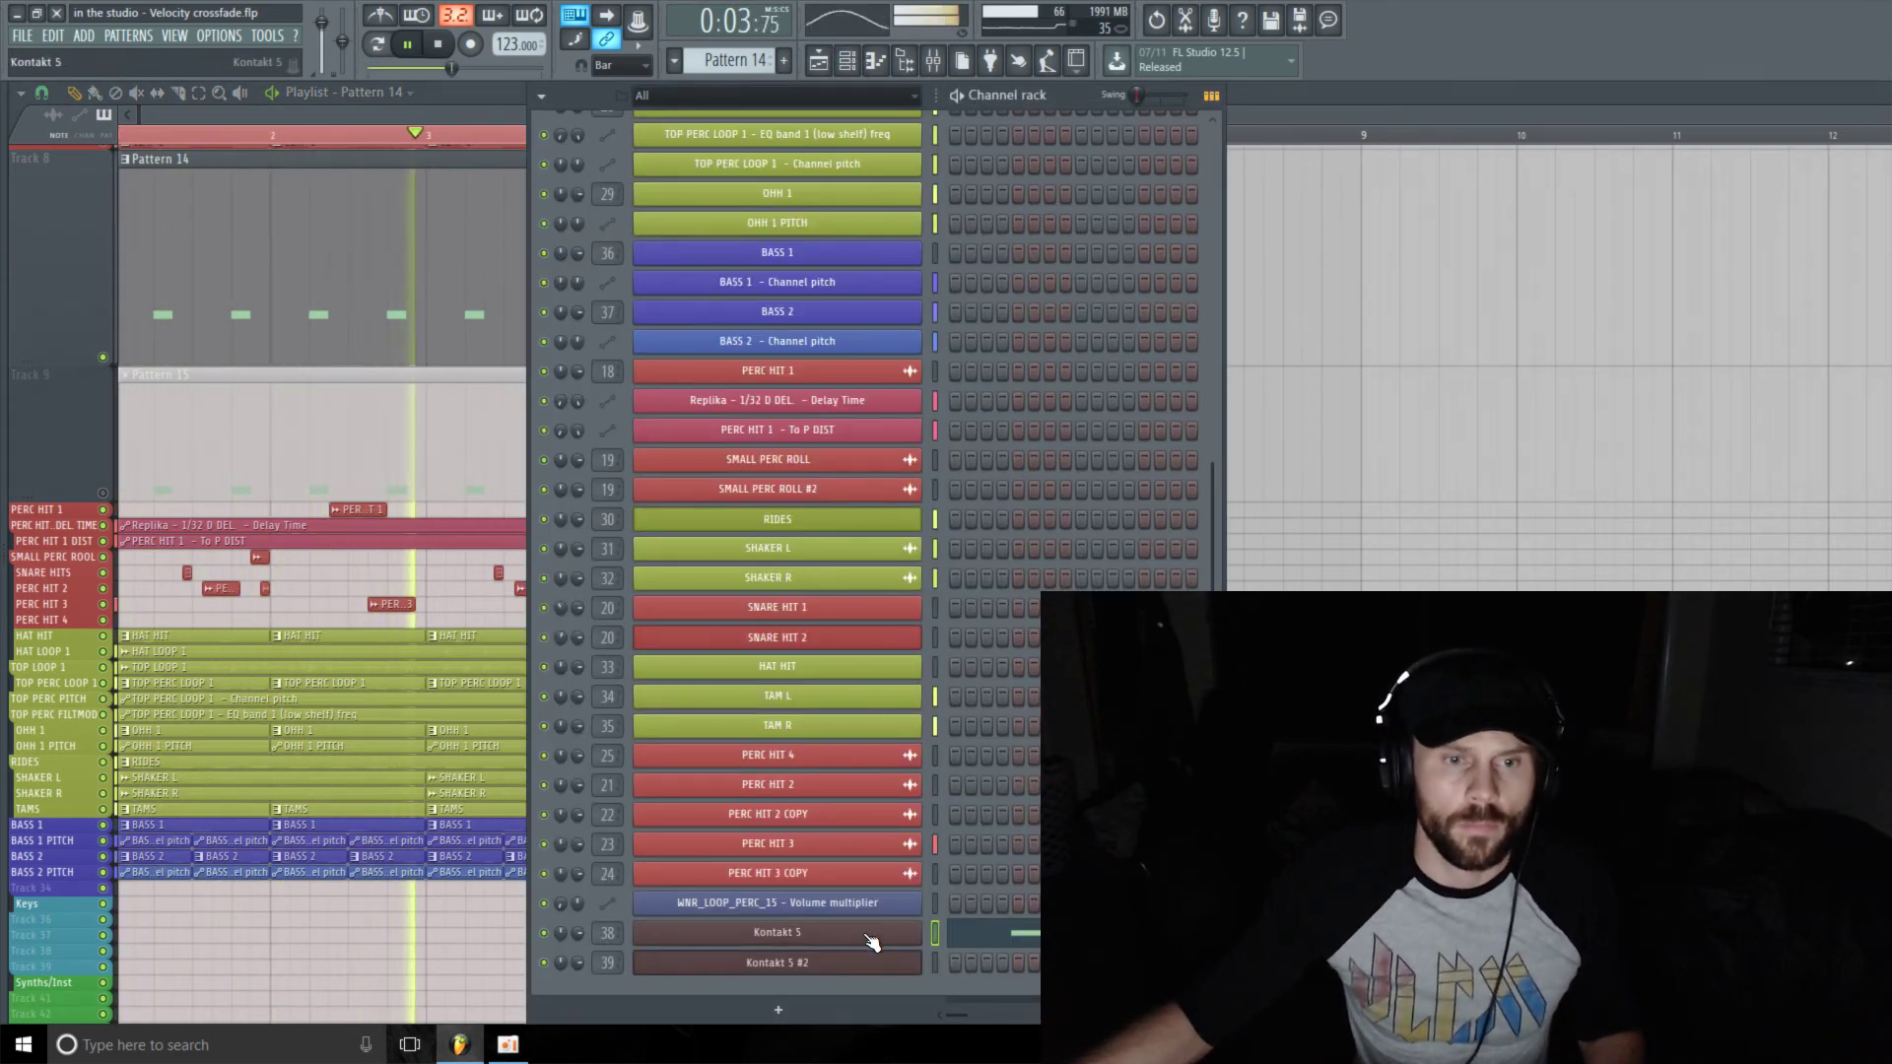
click(867, 934)
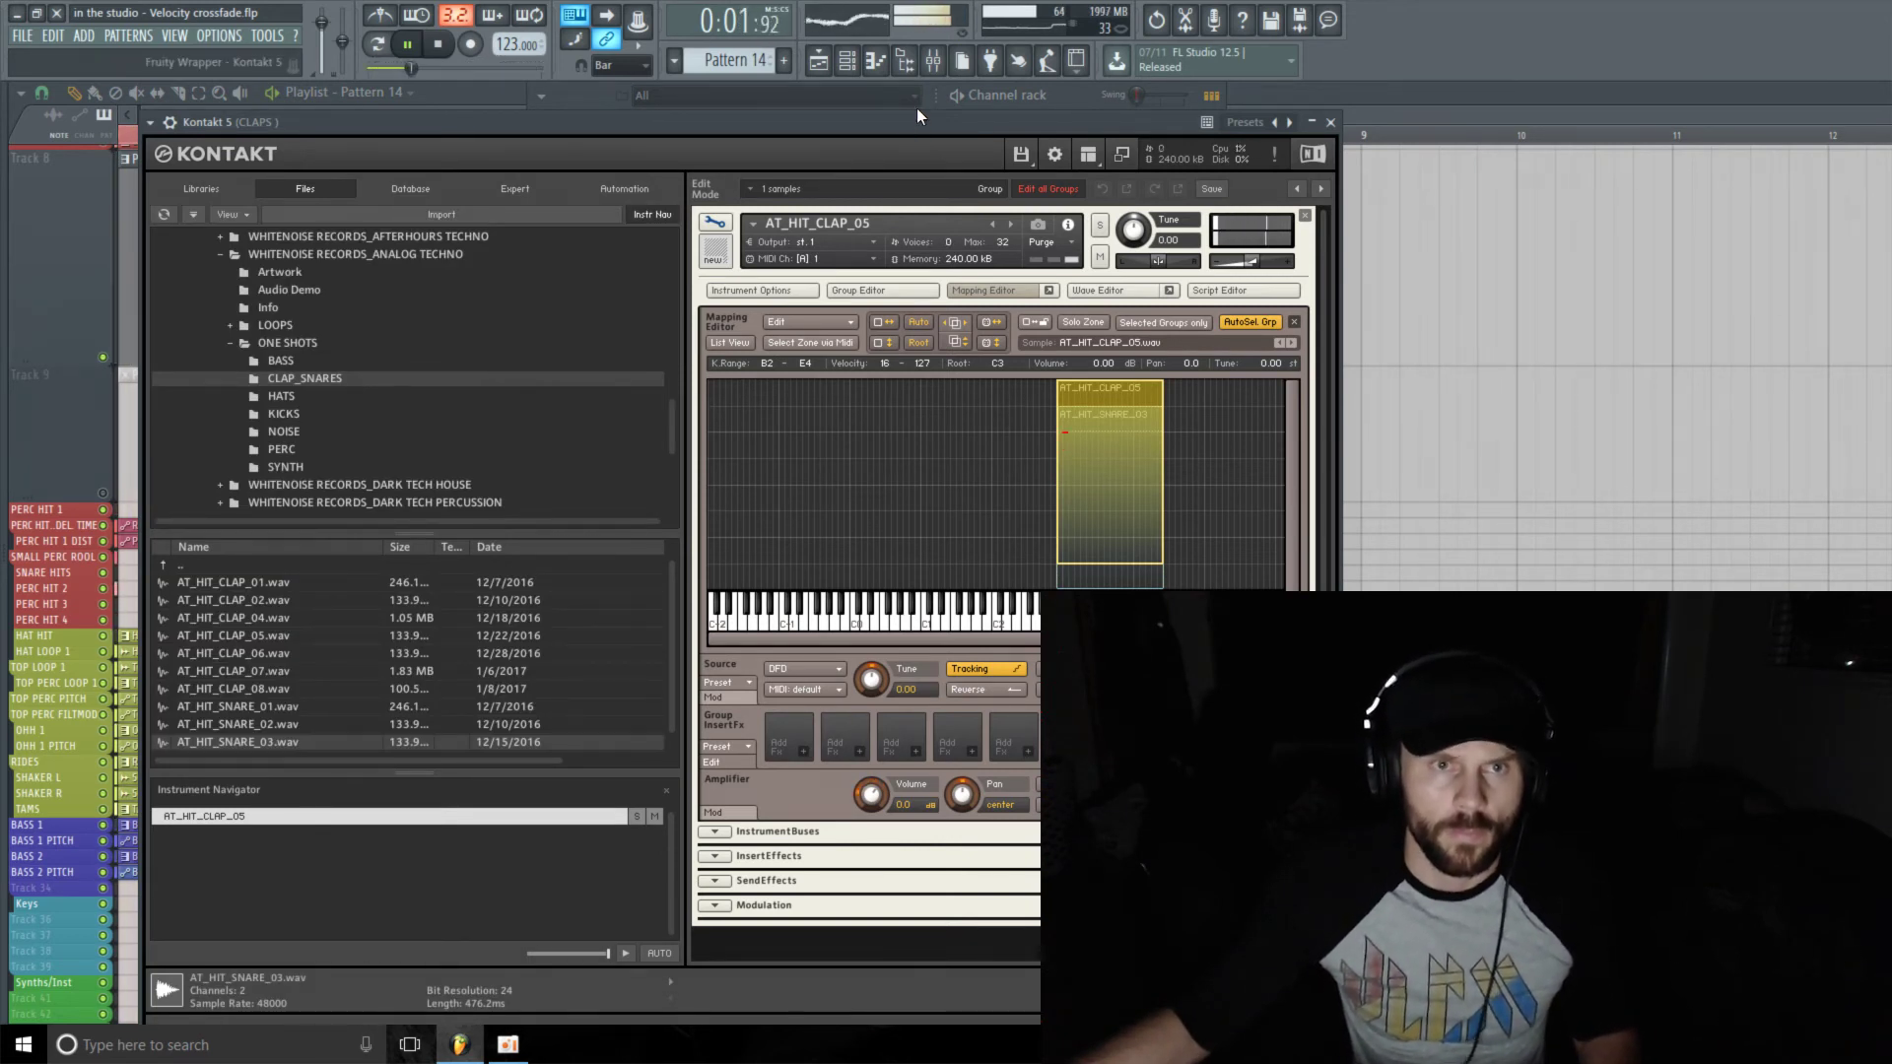
click(1289, 88)
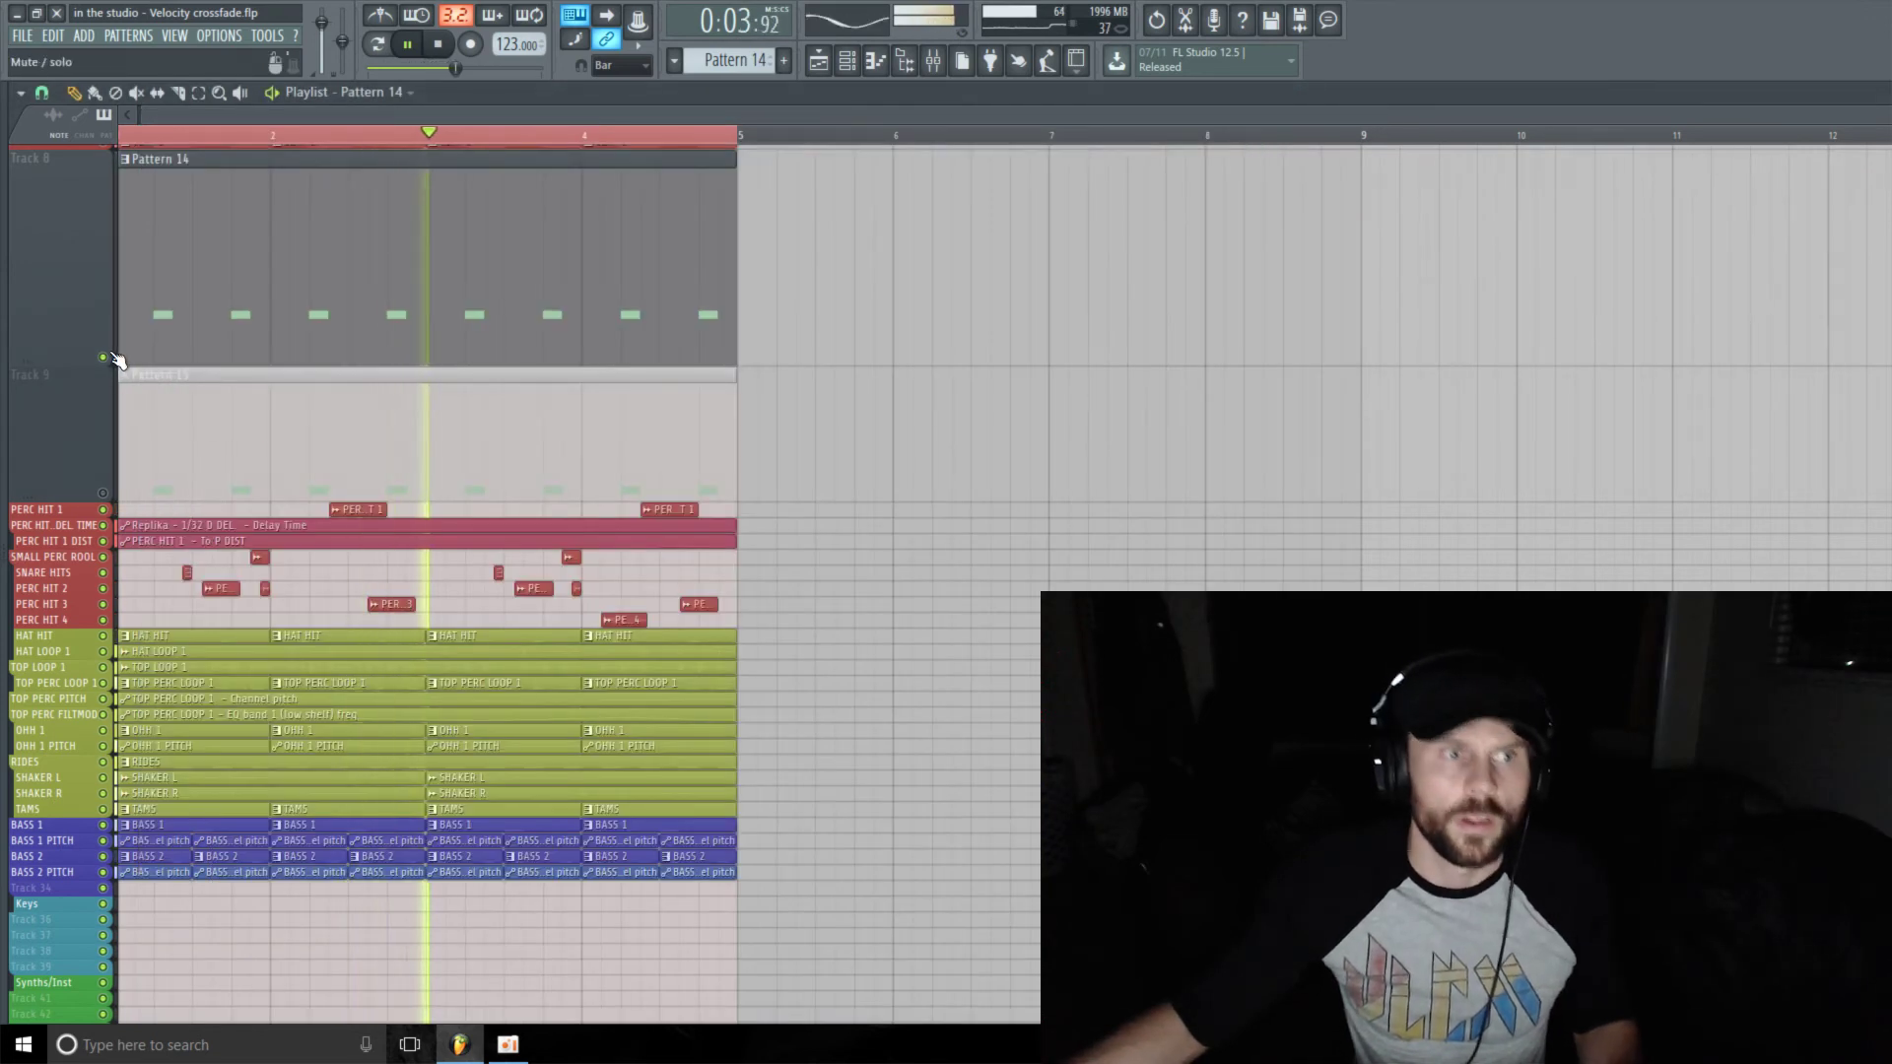
- Restart the loop and compare the two patterns by switching playback from Track 8 to Track 9 and back
key(space)
key(space)
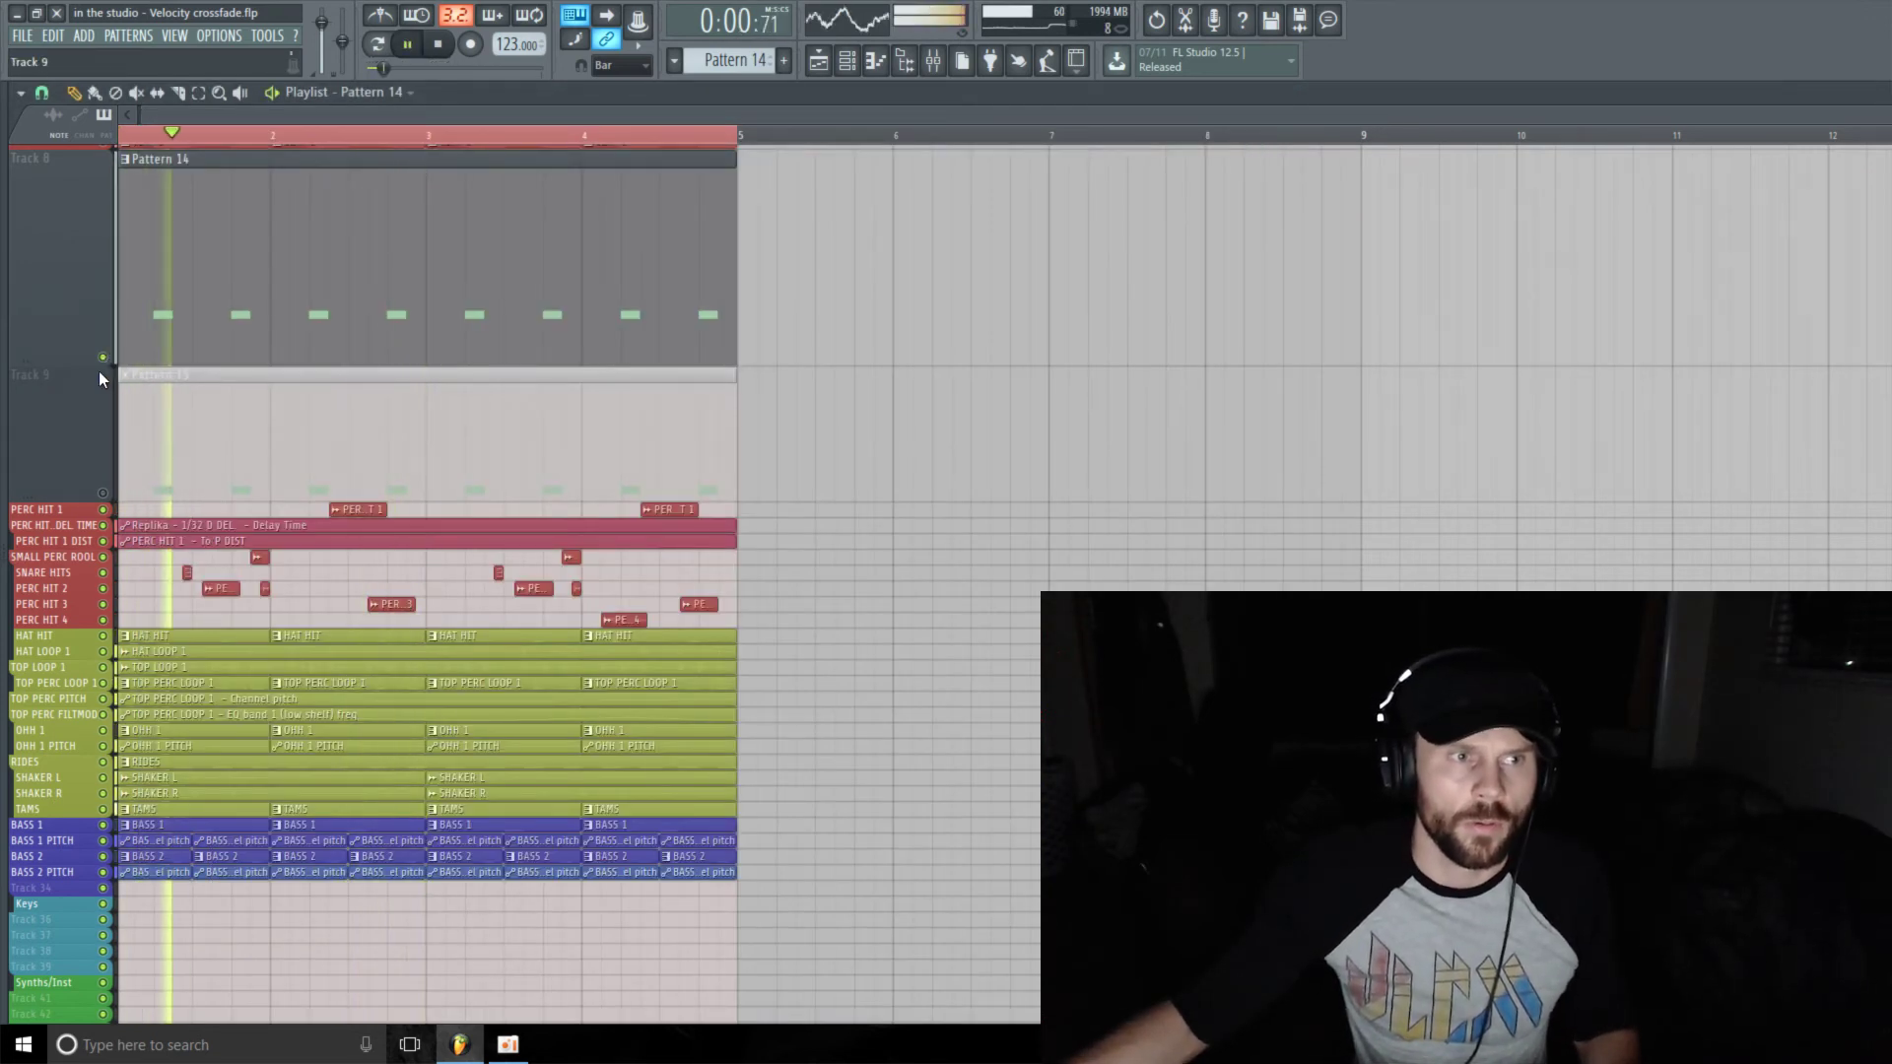
click(103, 358)
click(104, 494)
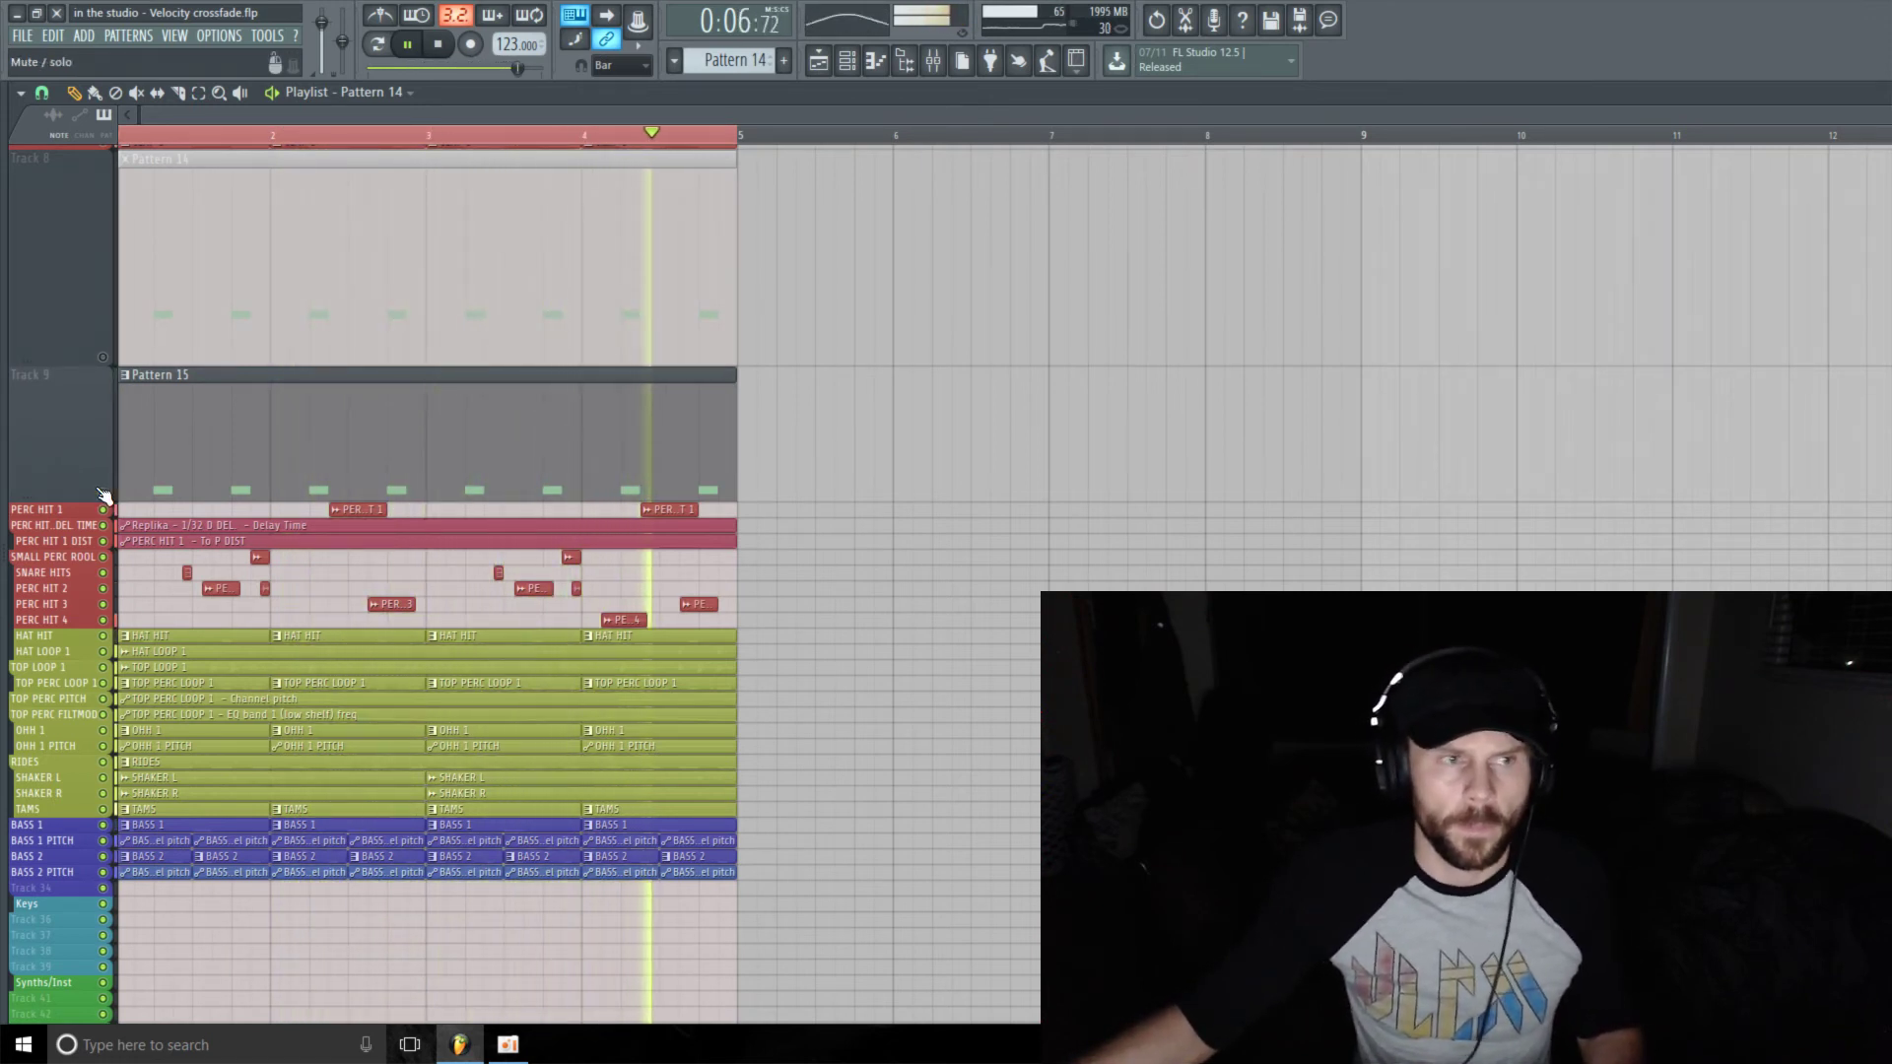
click(103, 493)
click(104, 359)
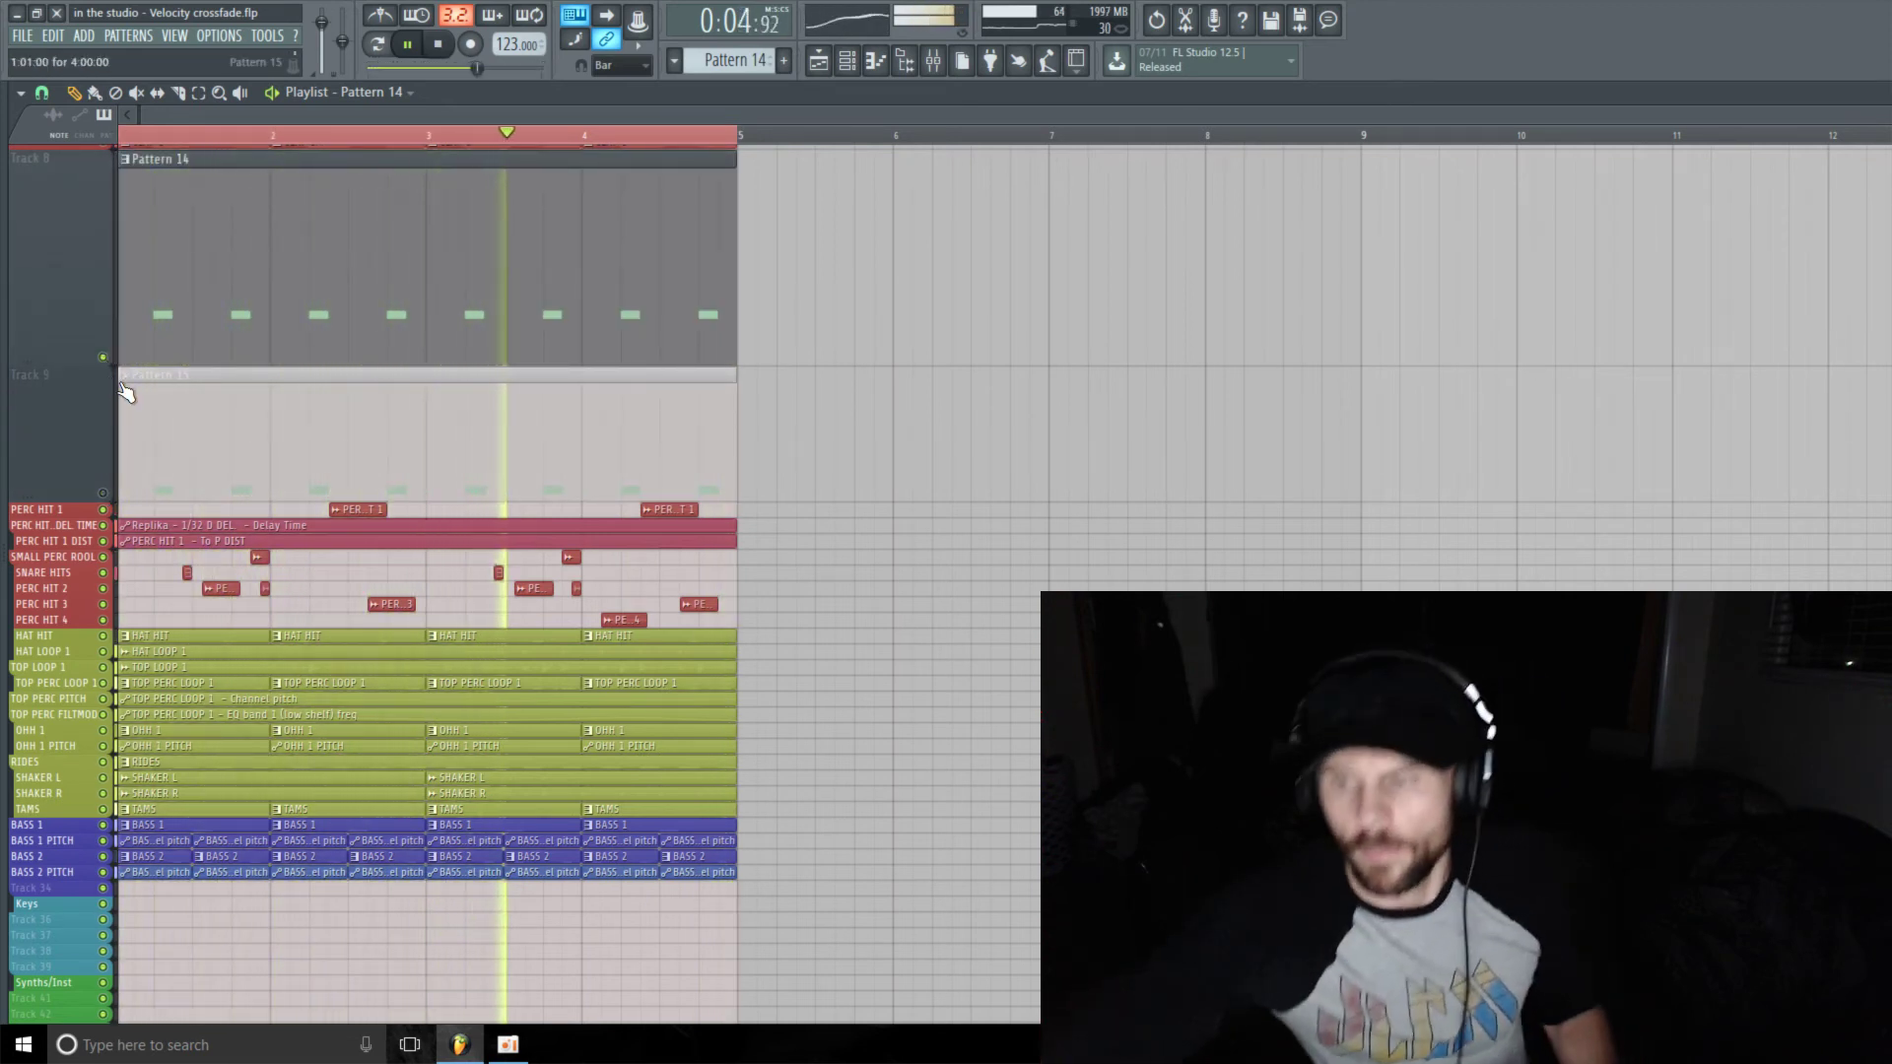
key(space)
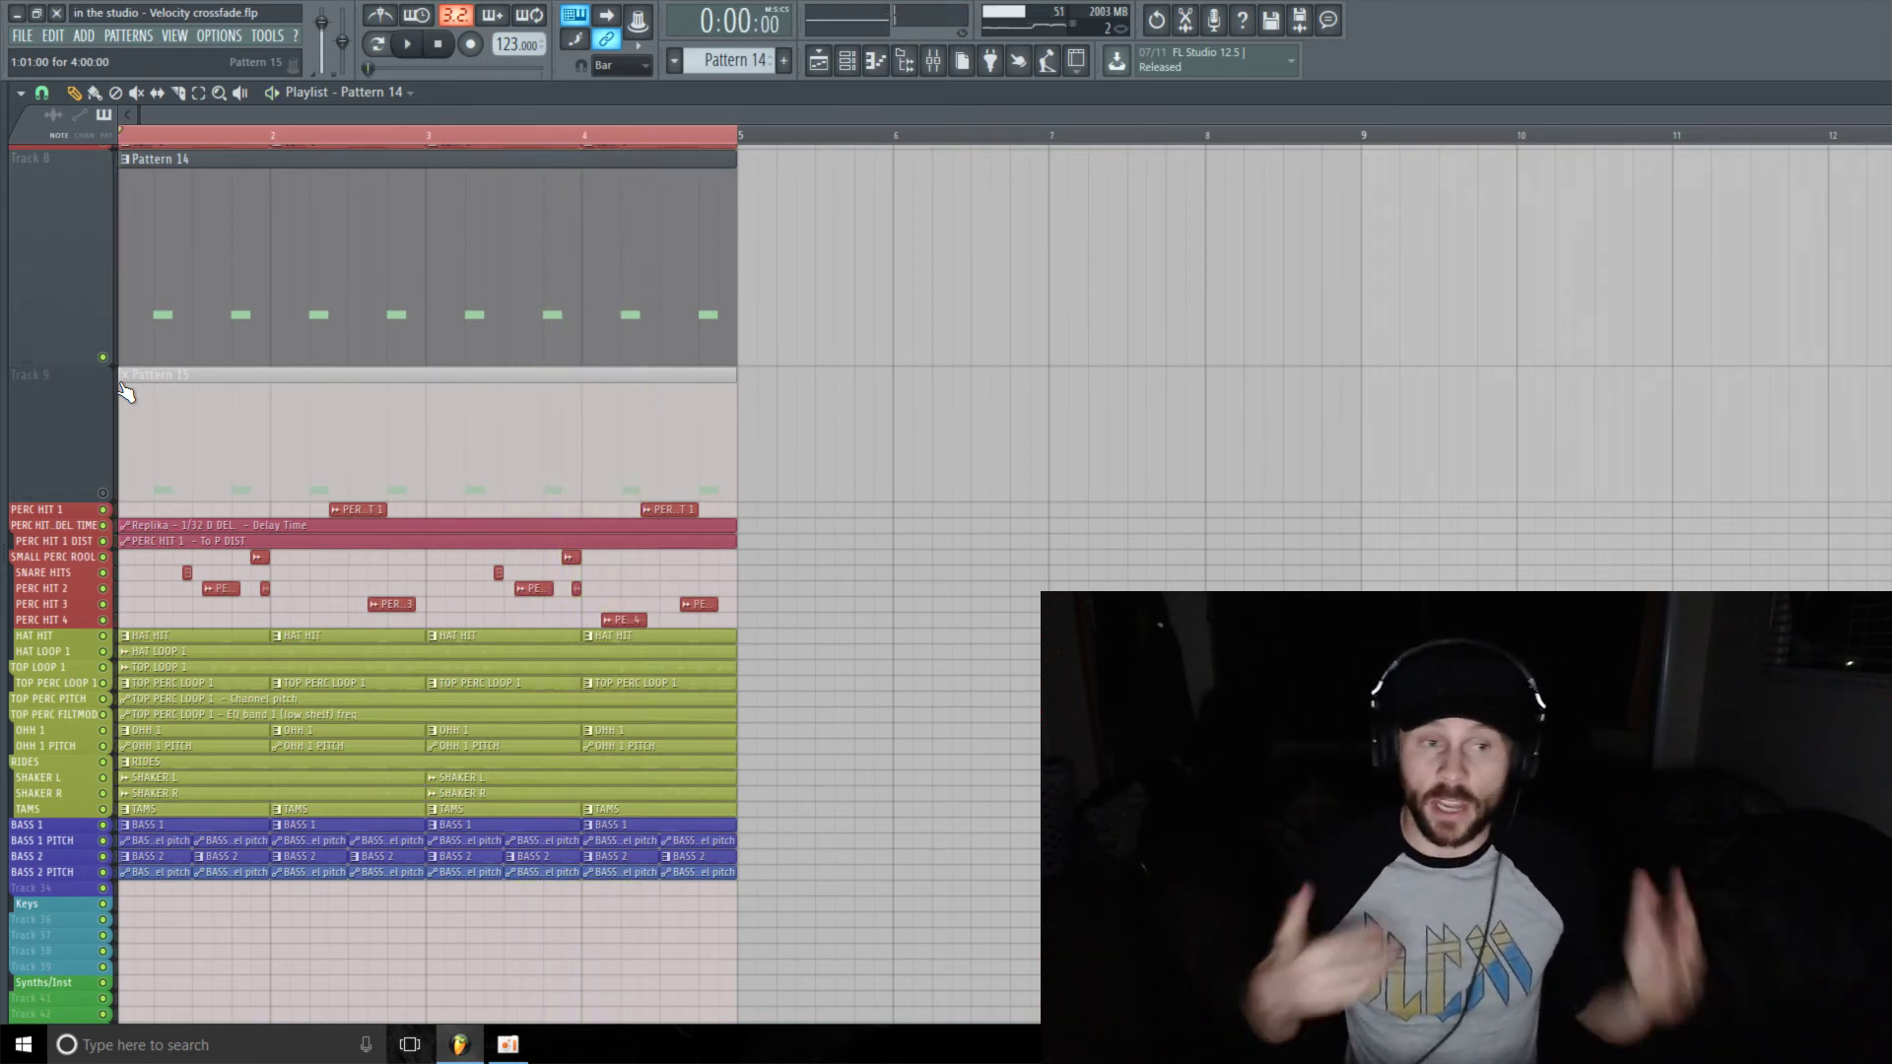
- Play the loop with Track 9 unmuted so that Pattern 14 and Pattern 15 sound together
key(space)
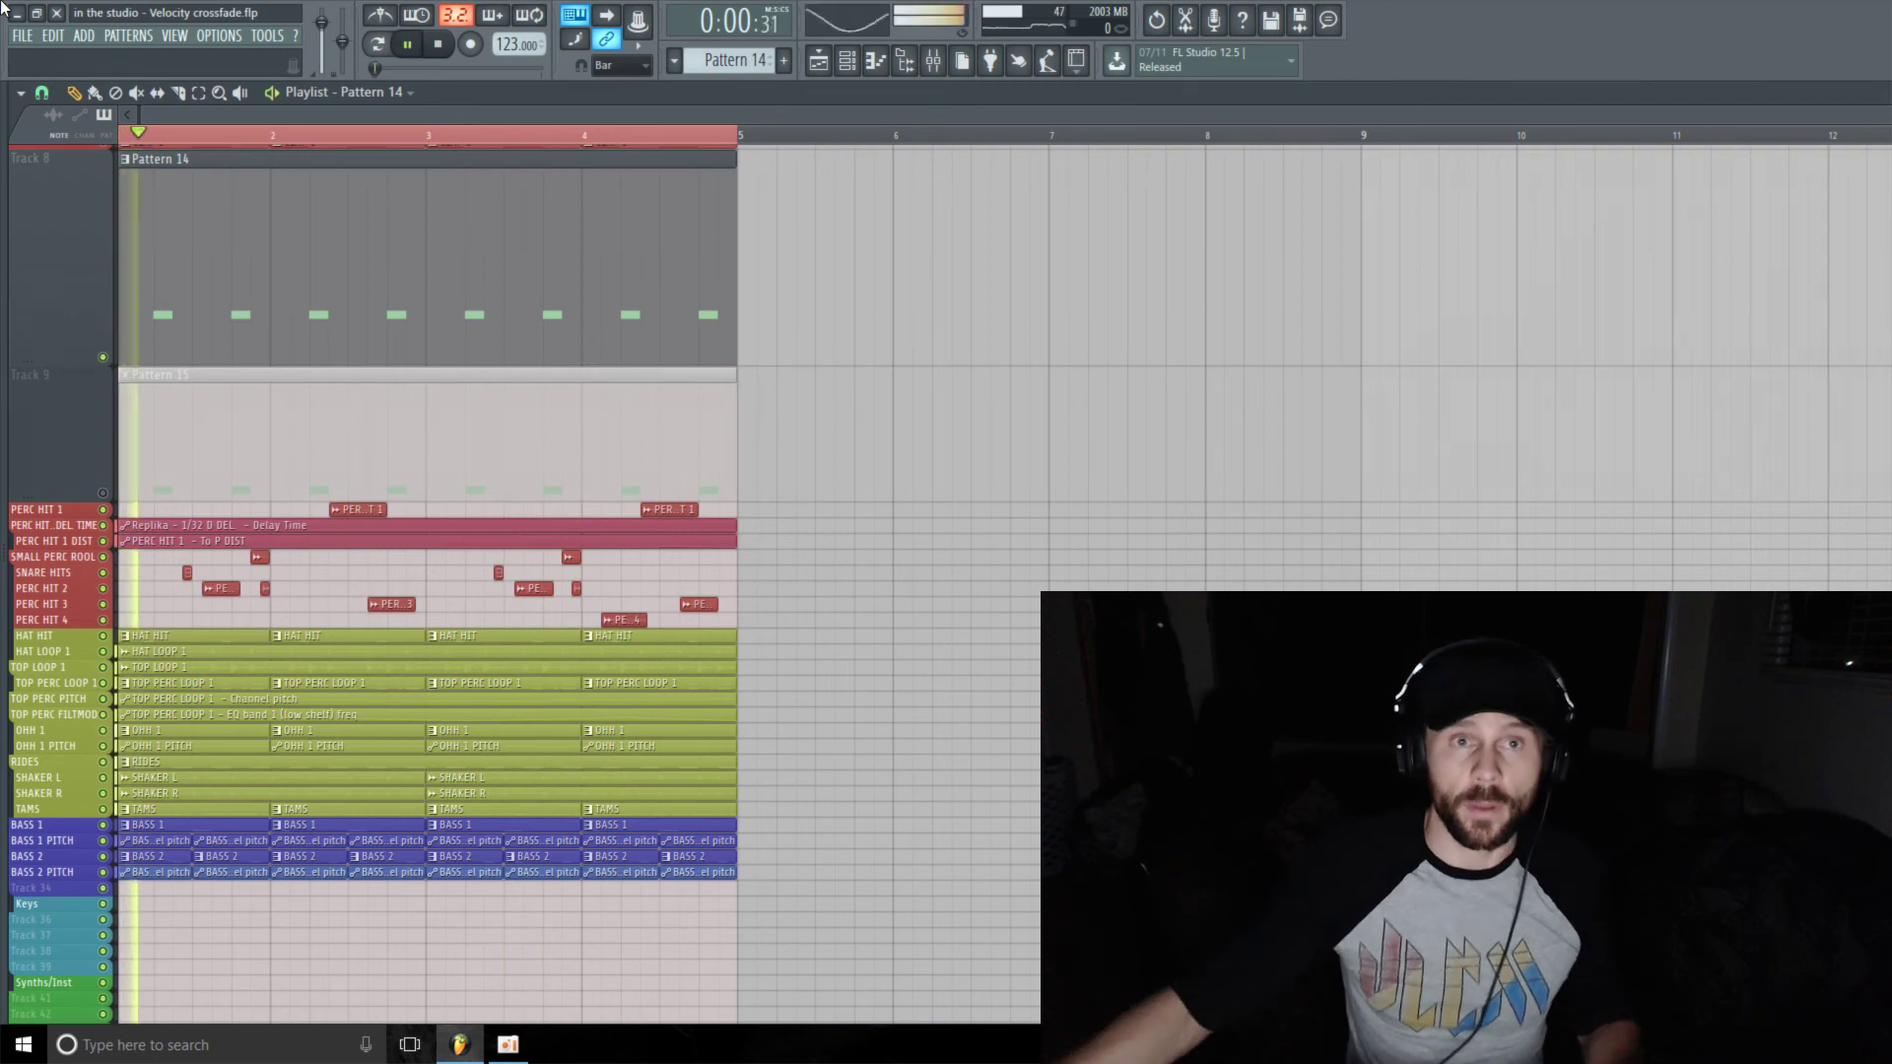
click(934, 65)
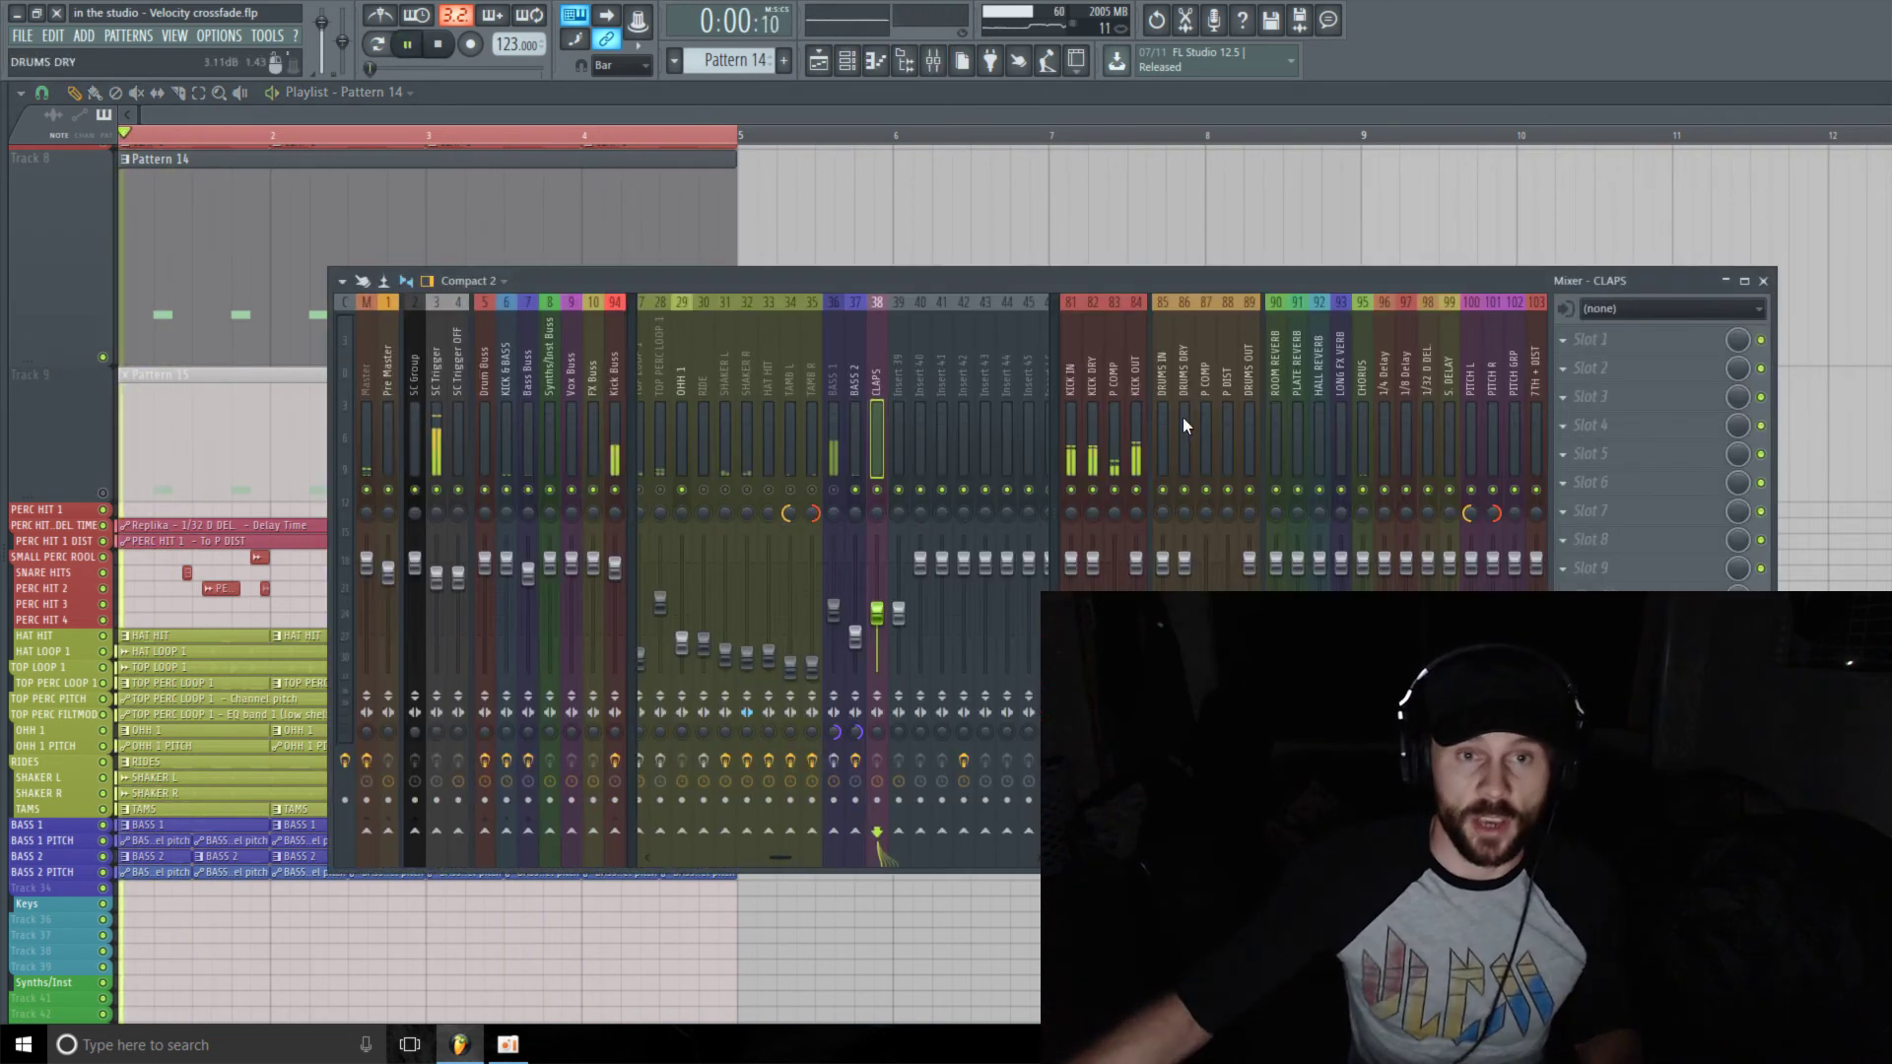
key(space)
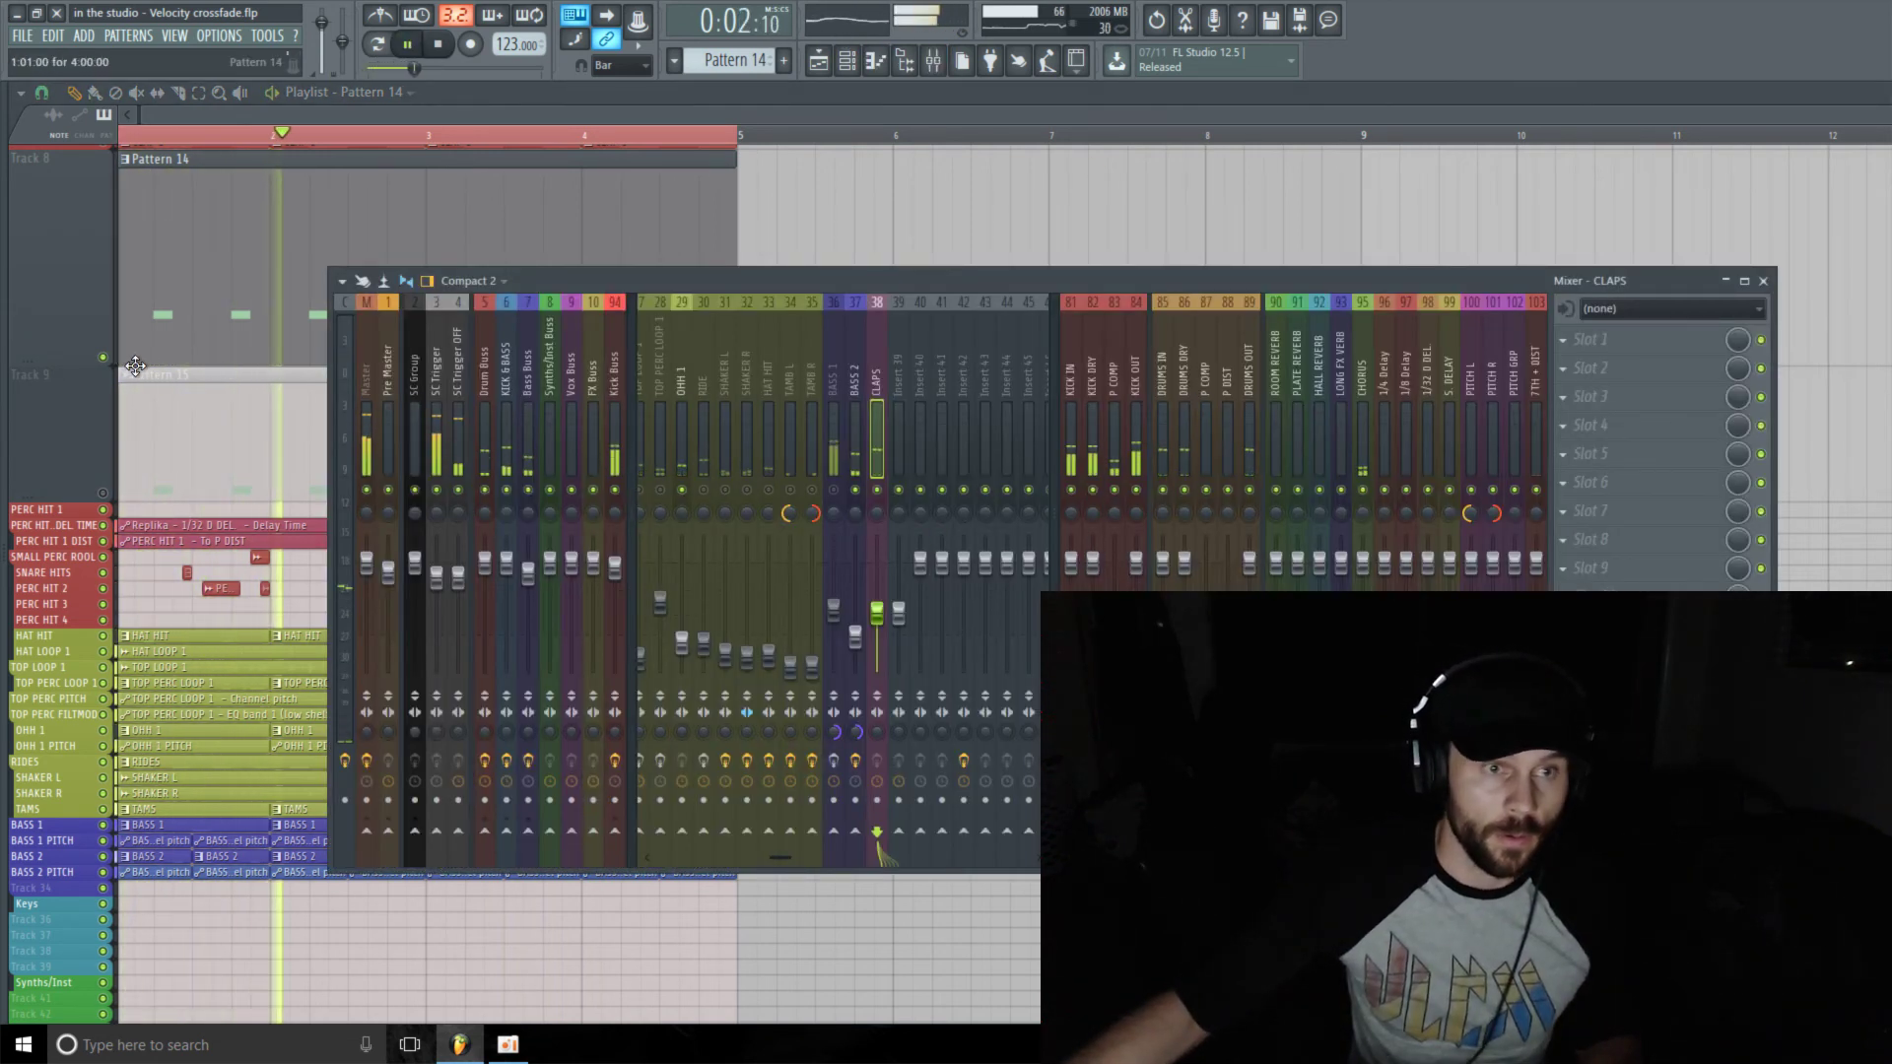
key(F9)
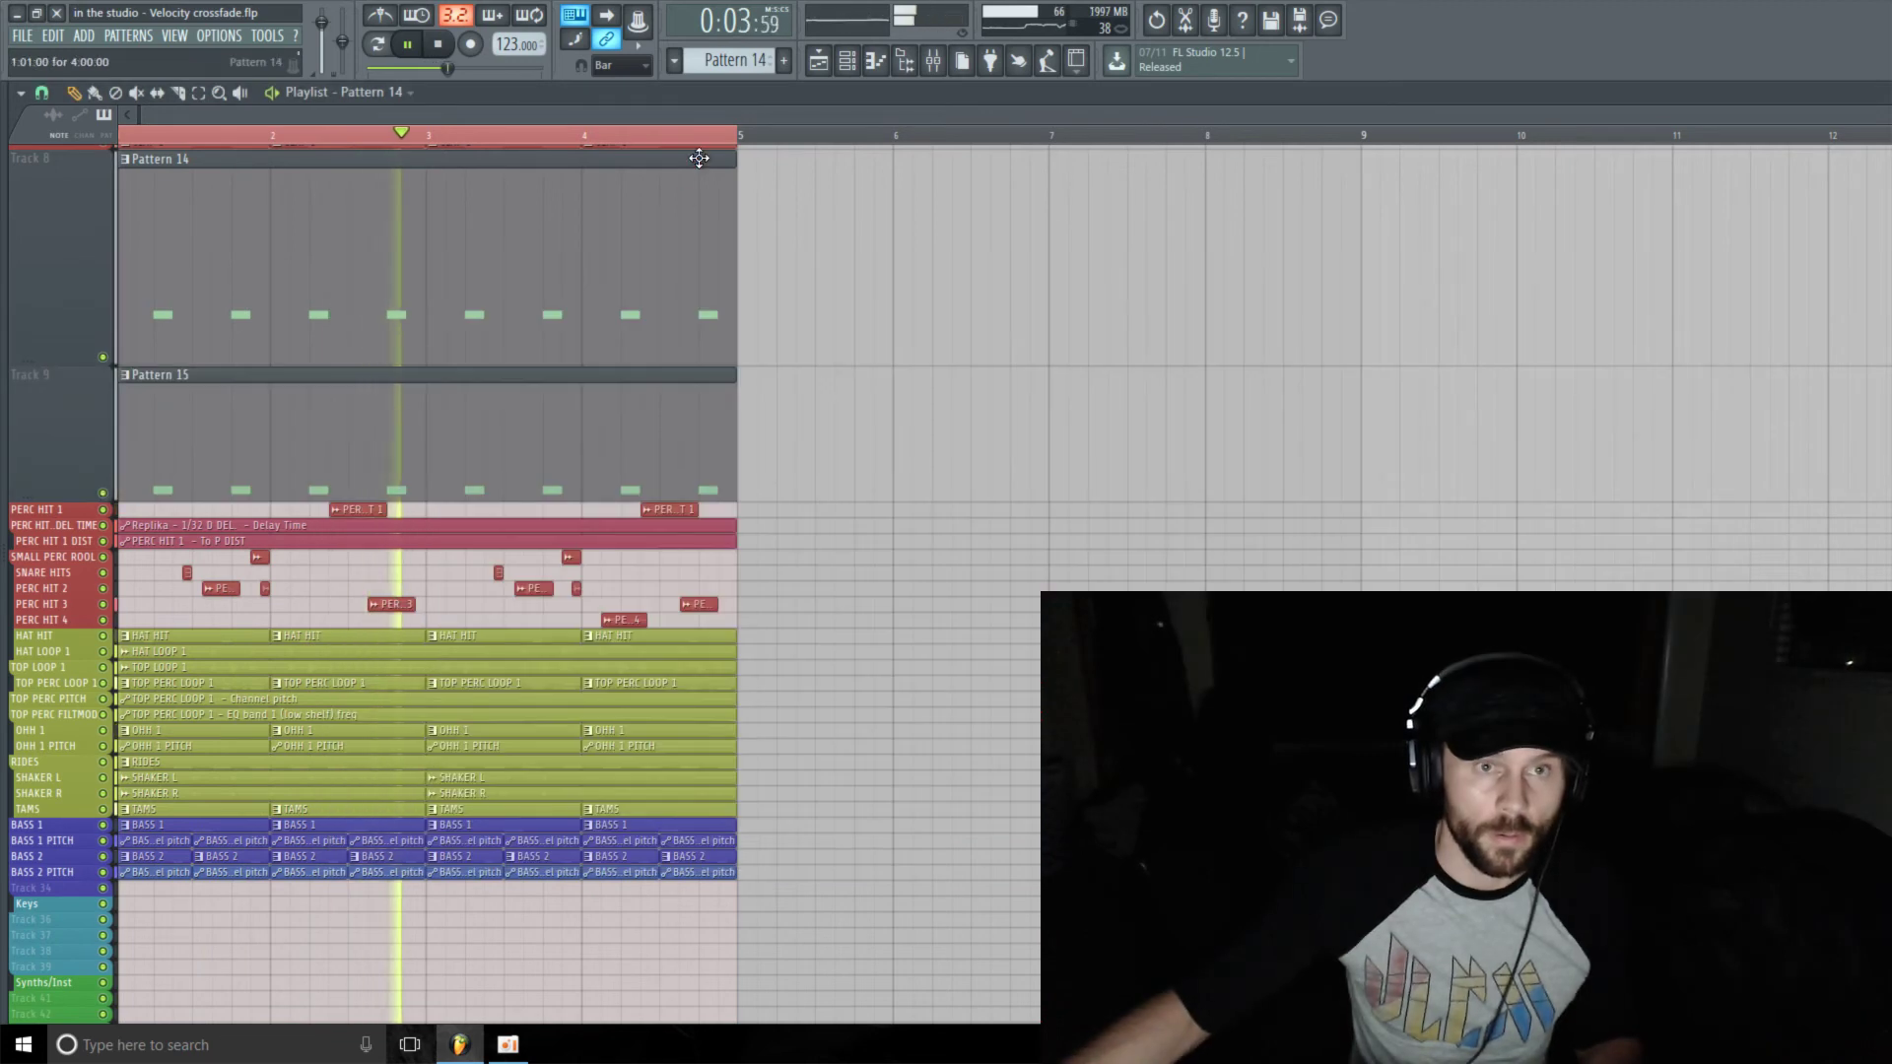
- Adjust the Insert 39 mixer fader to about -5.6 dB while both patterns play
click(933, 65)
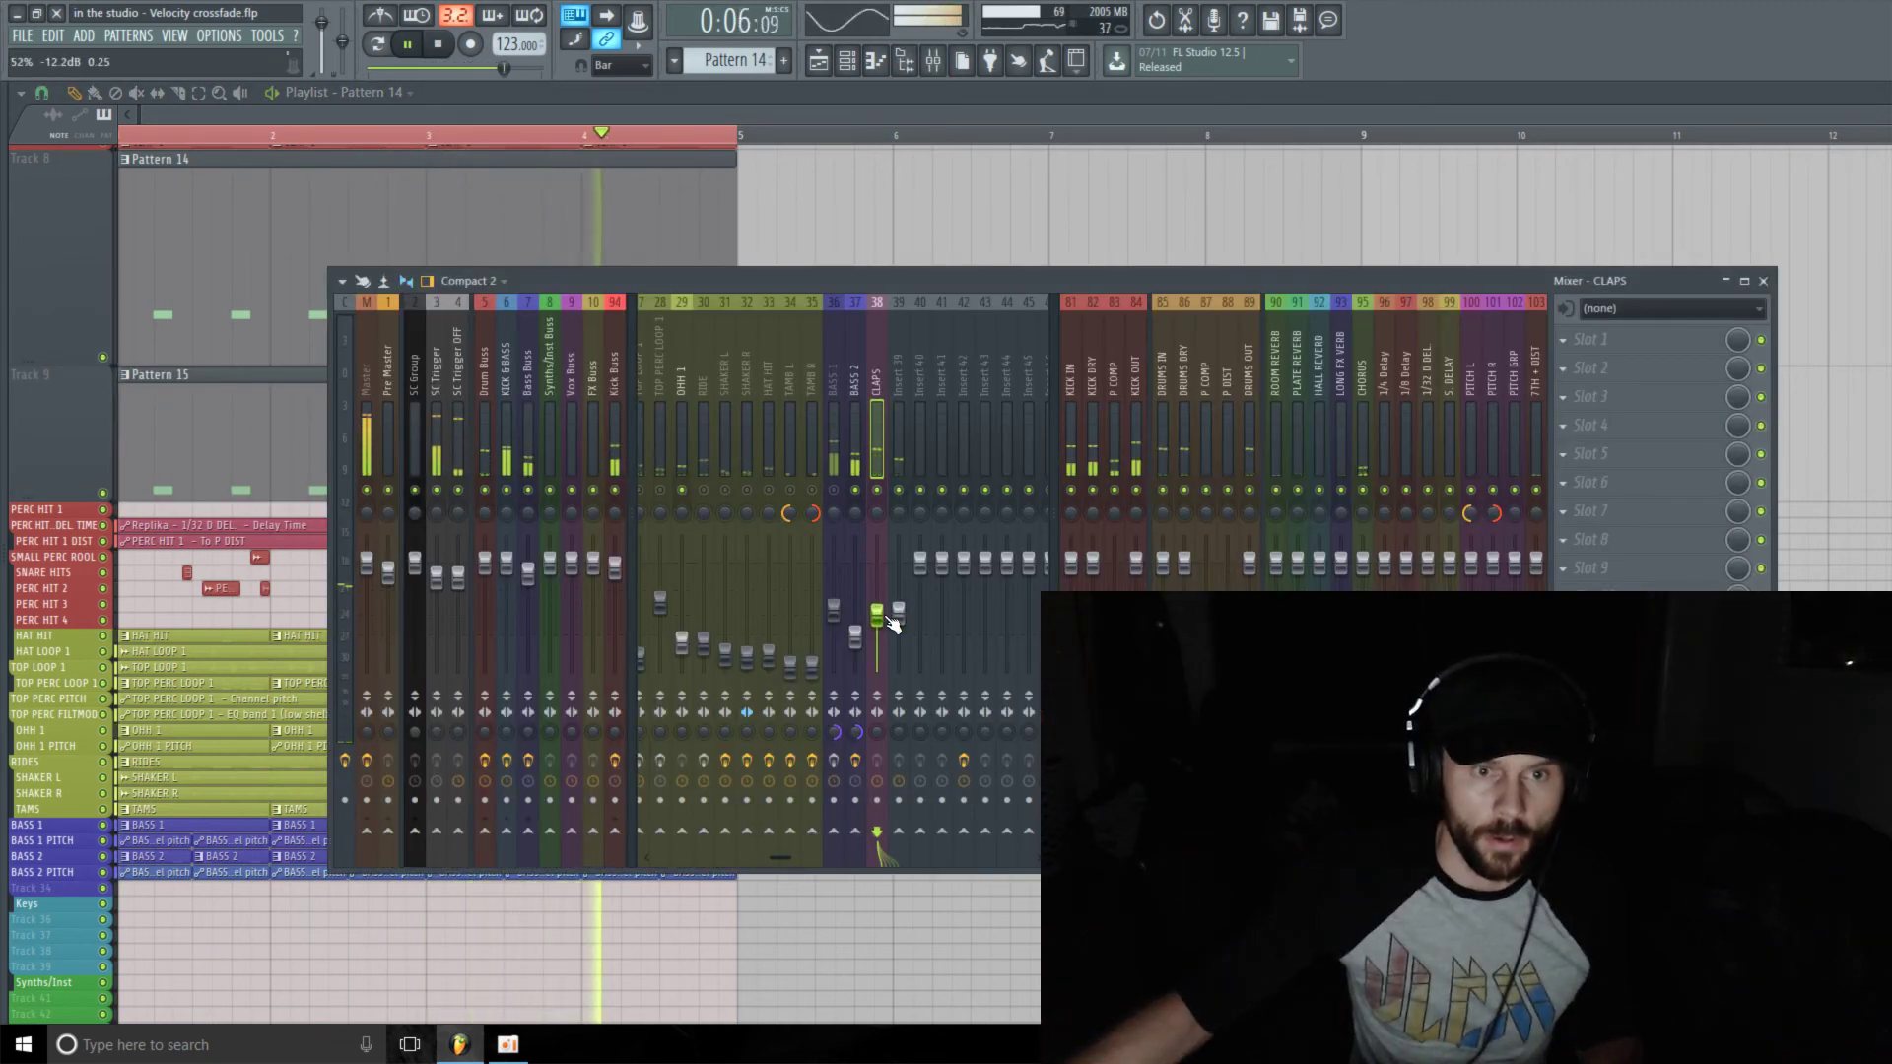
drag(899, 562, 898, 603)
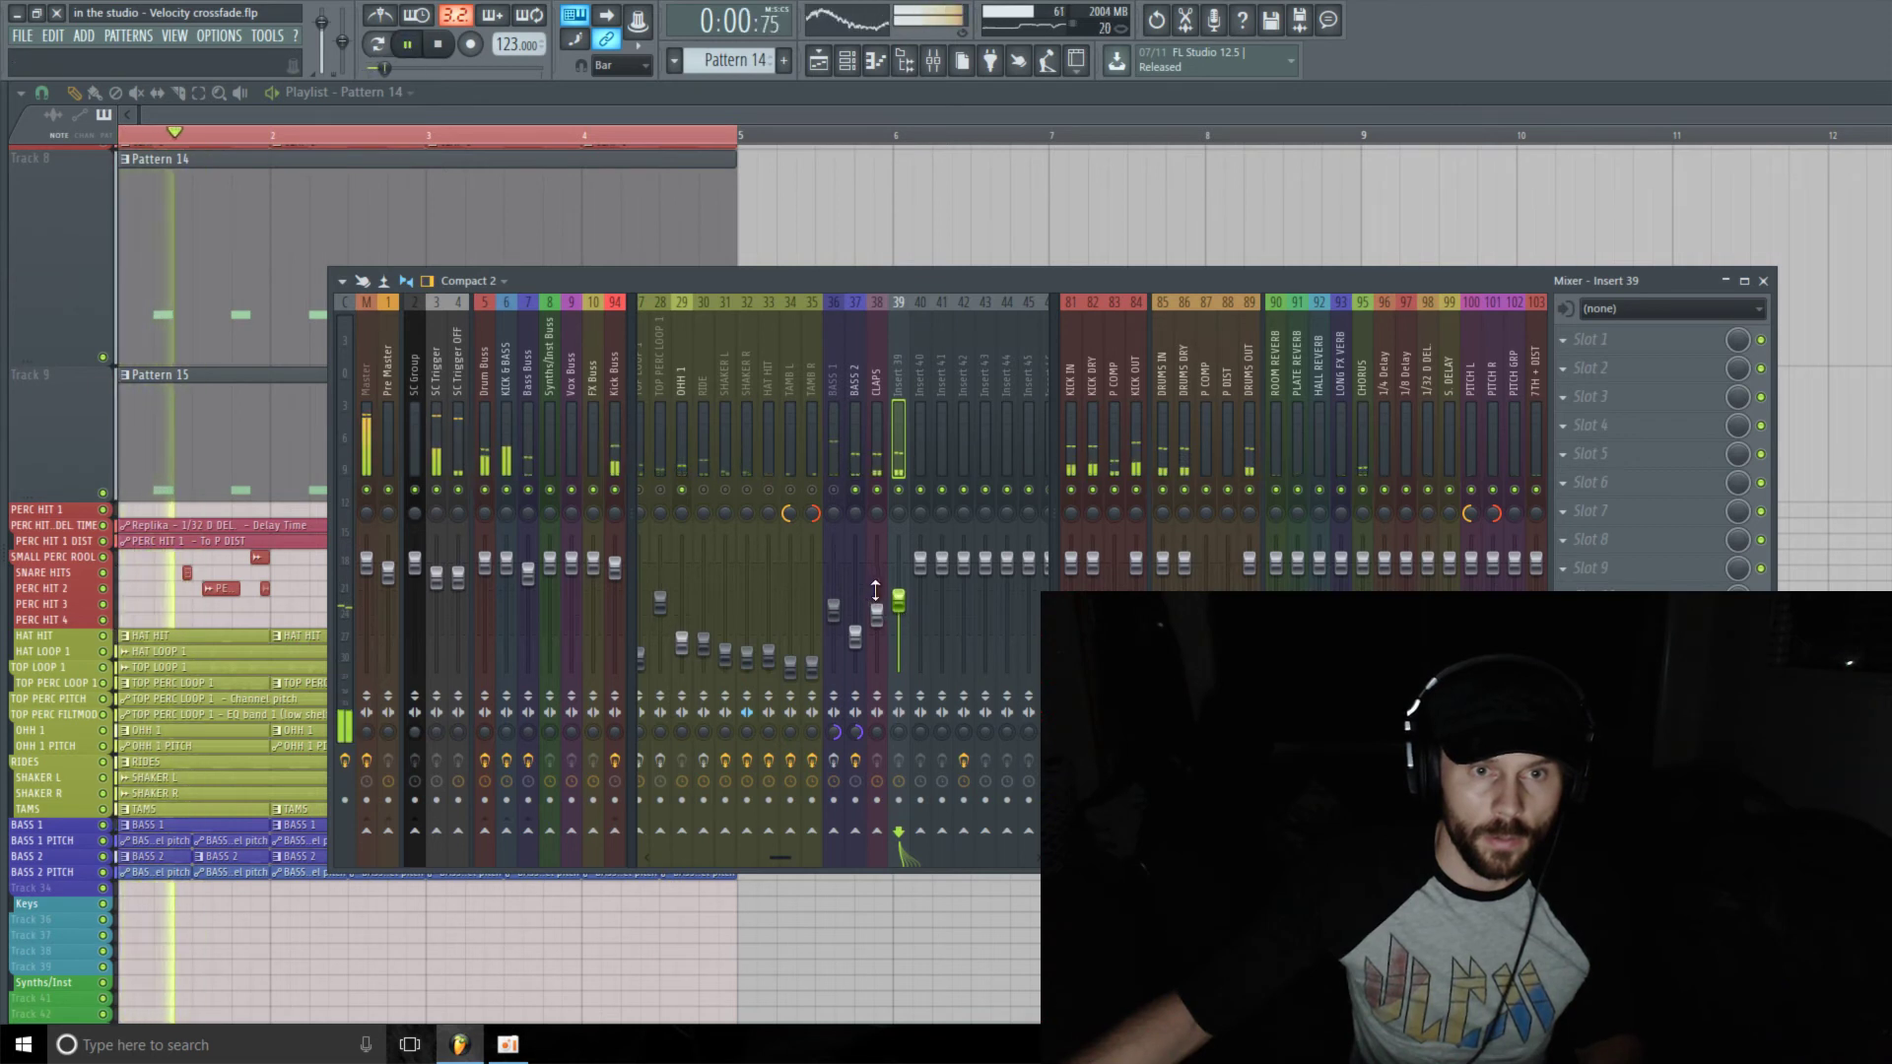
drag(902, 611, 898, 588)
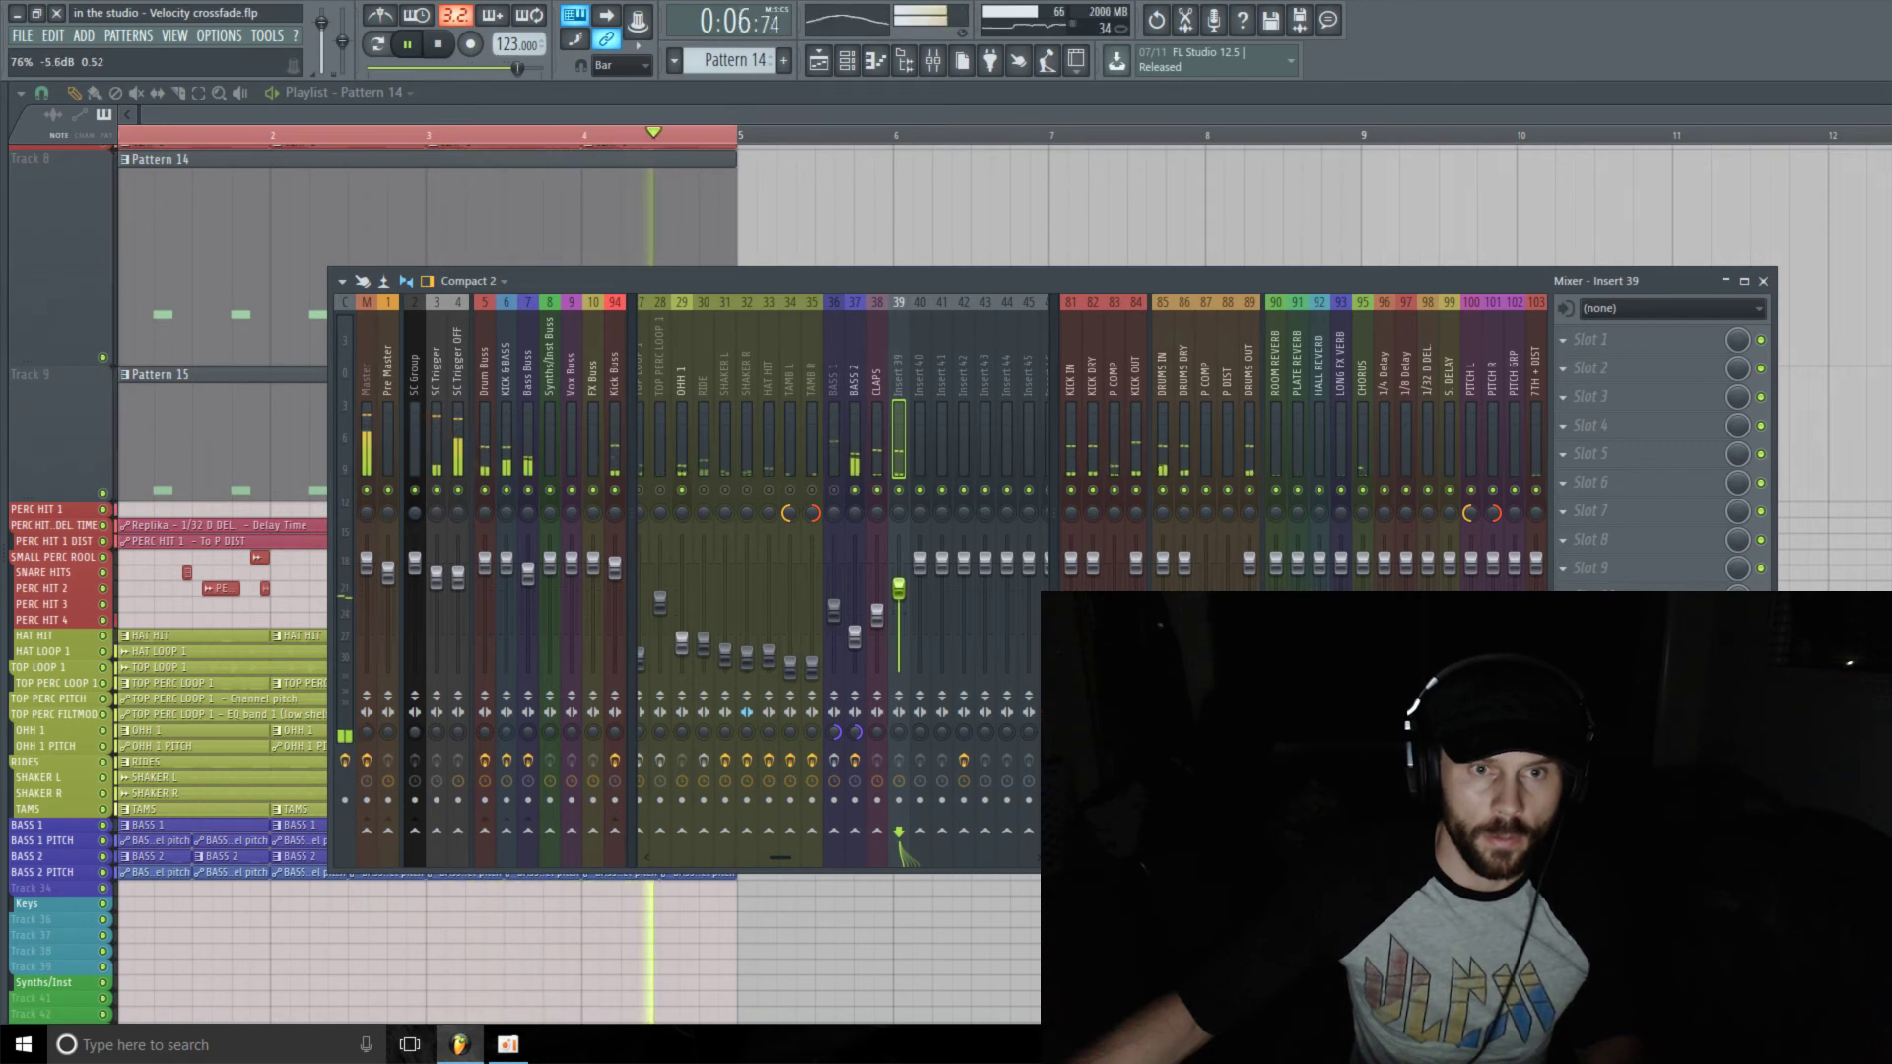
key(space)
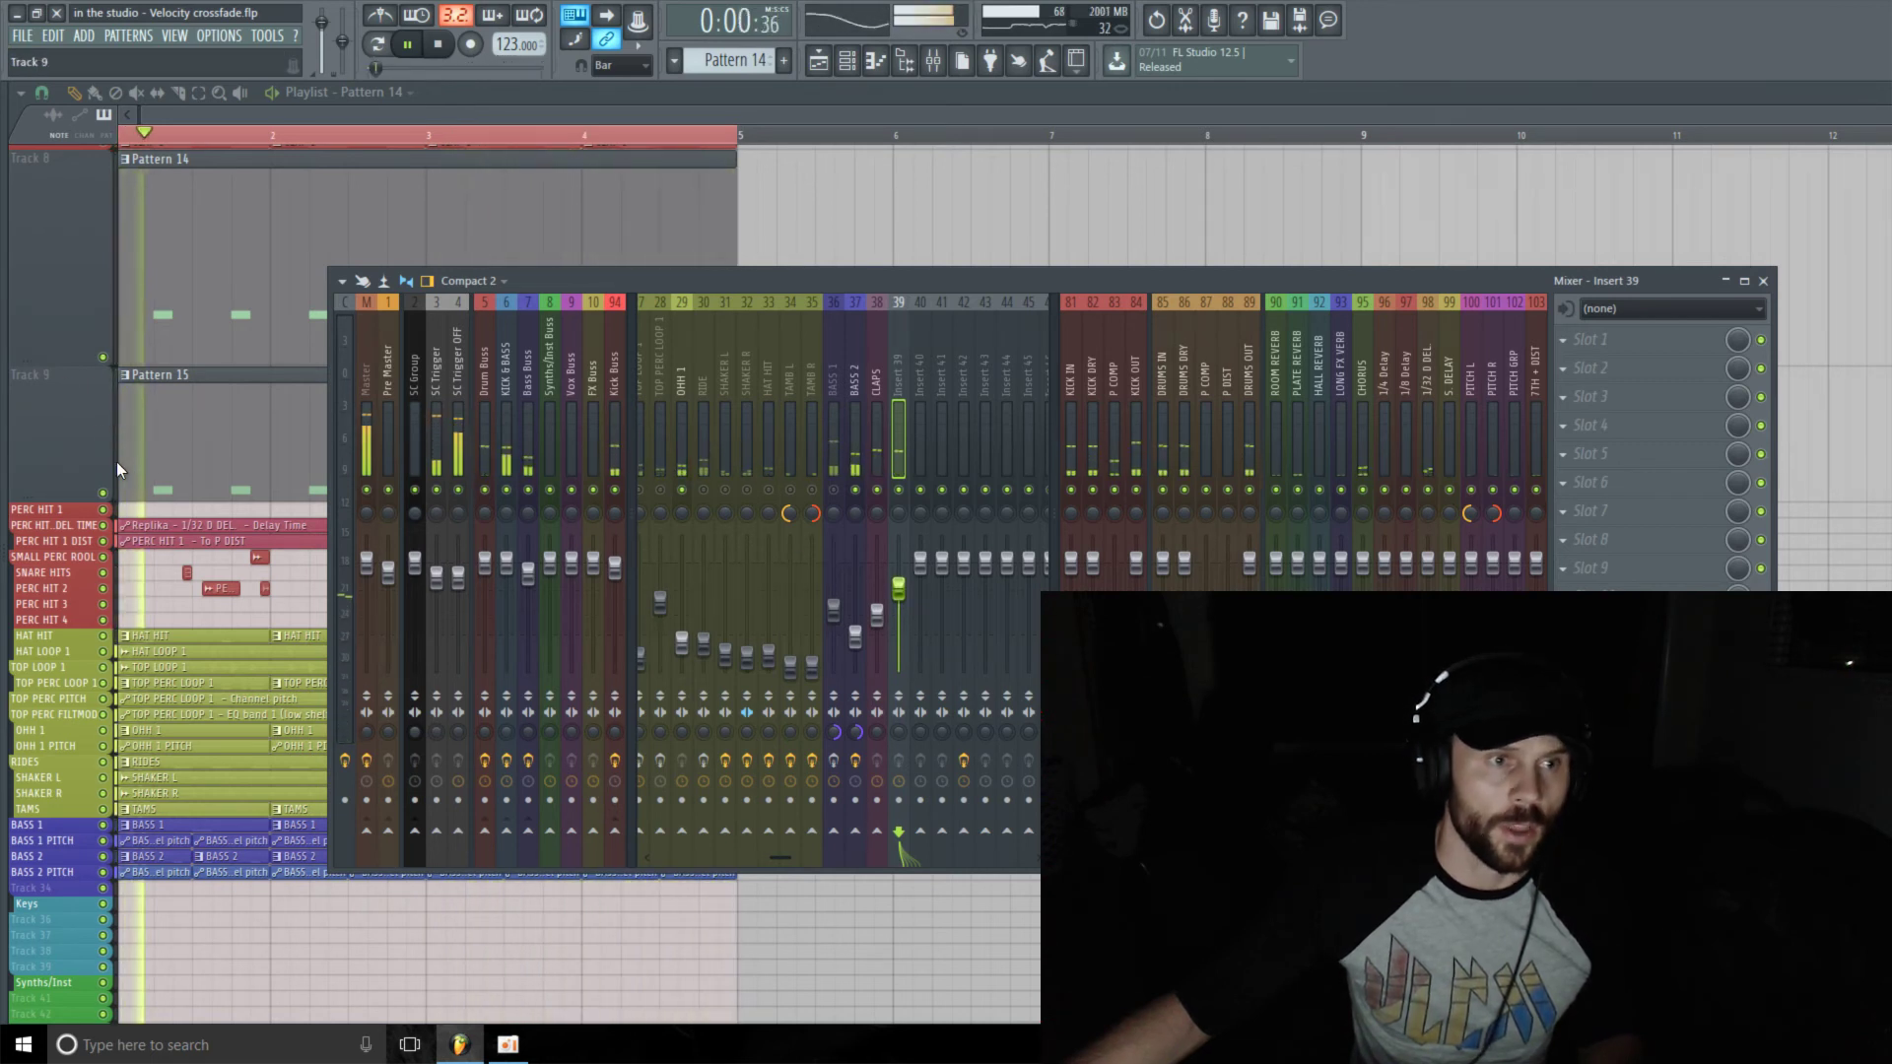
key(F9)
- Mute Track 8 so only Track 9 of the two plays, and reduce the height of both tracks
click(104, 493)
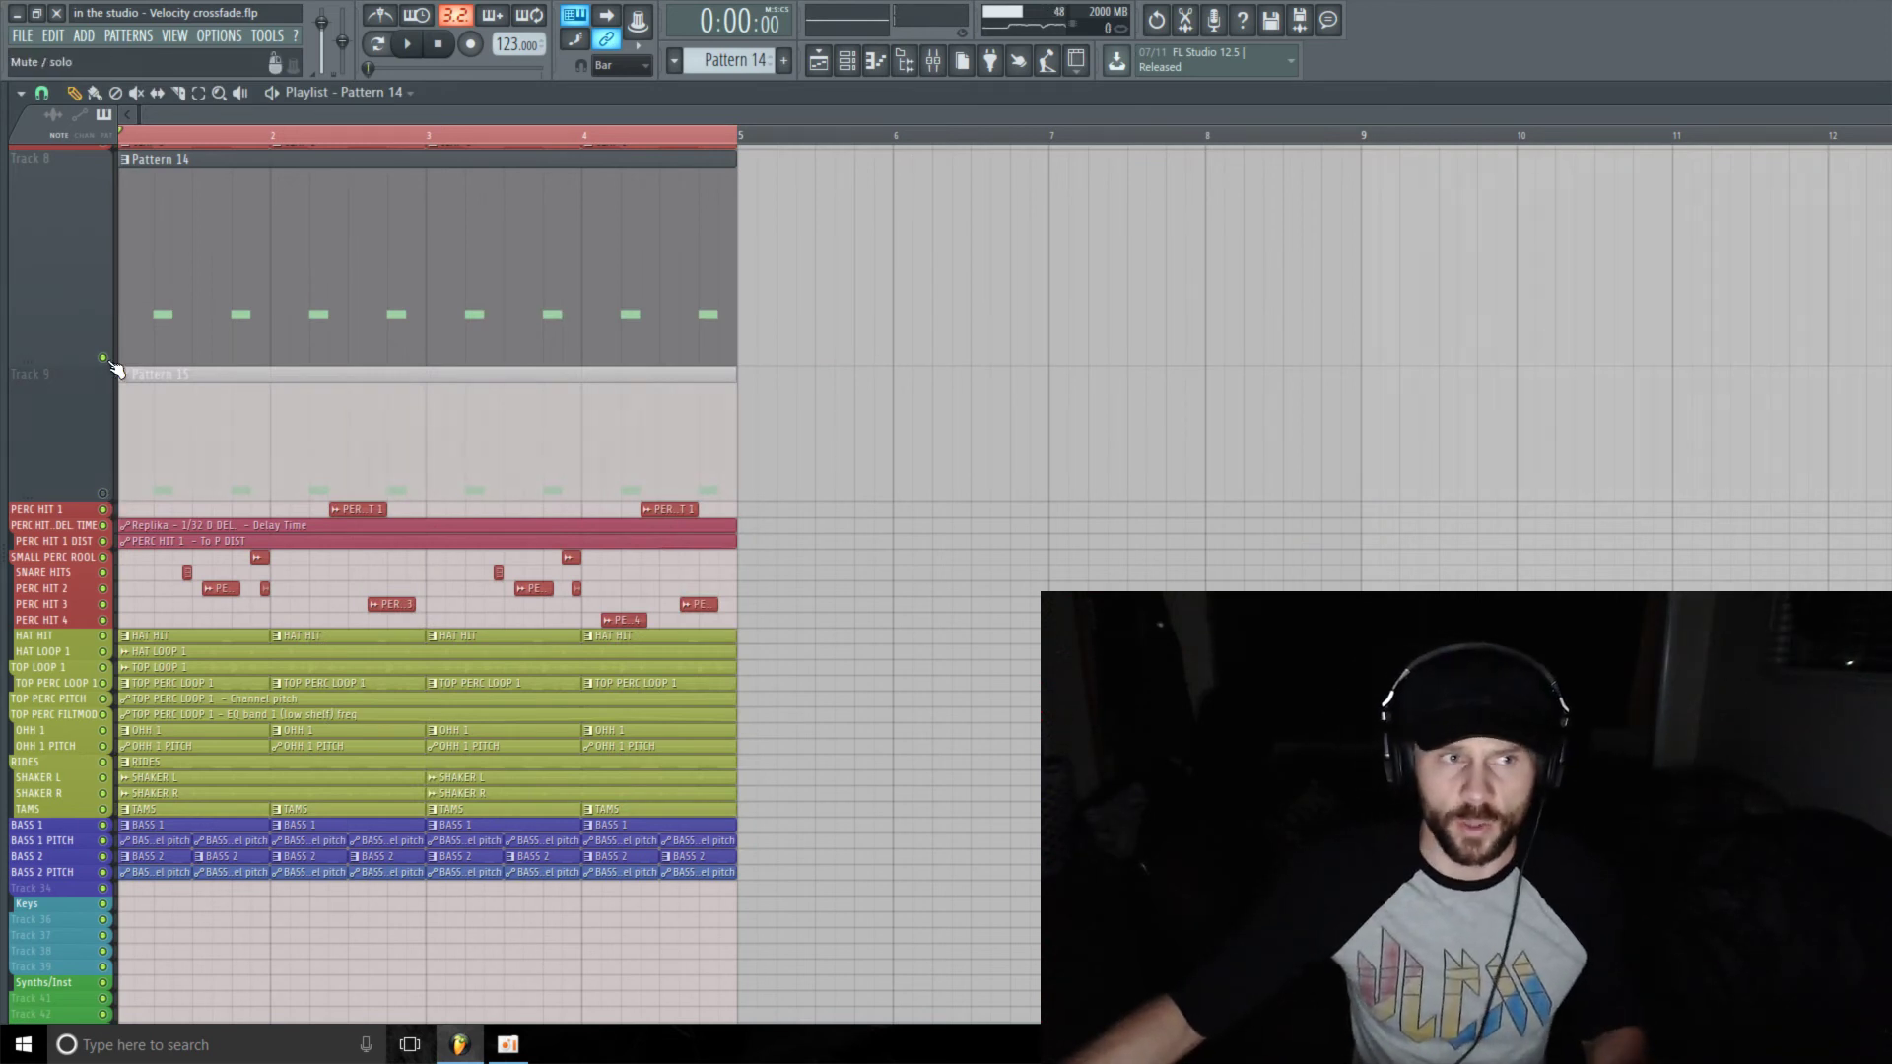
click(103, 358)
click(103, 492)
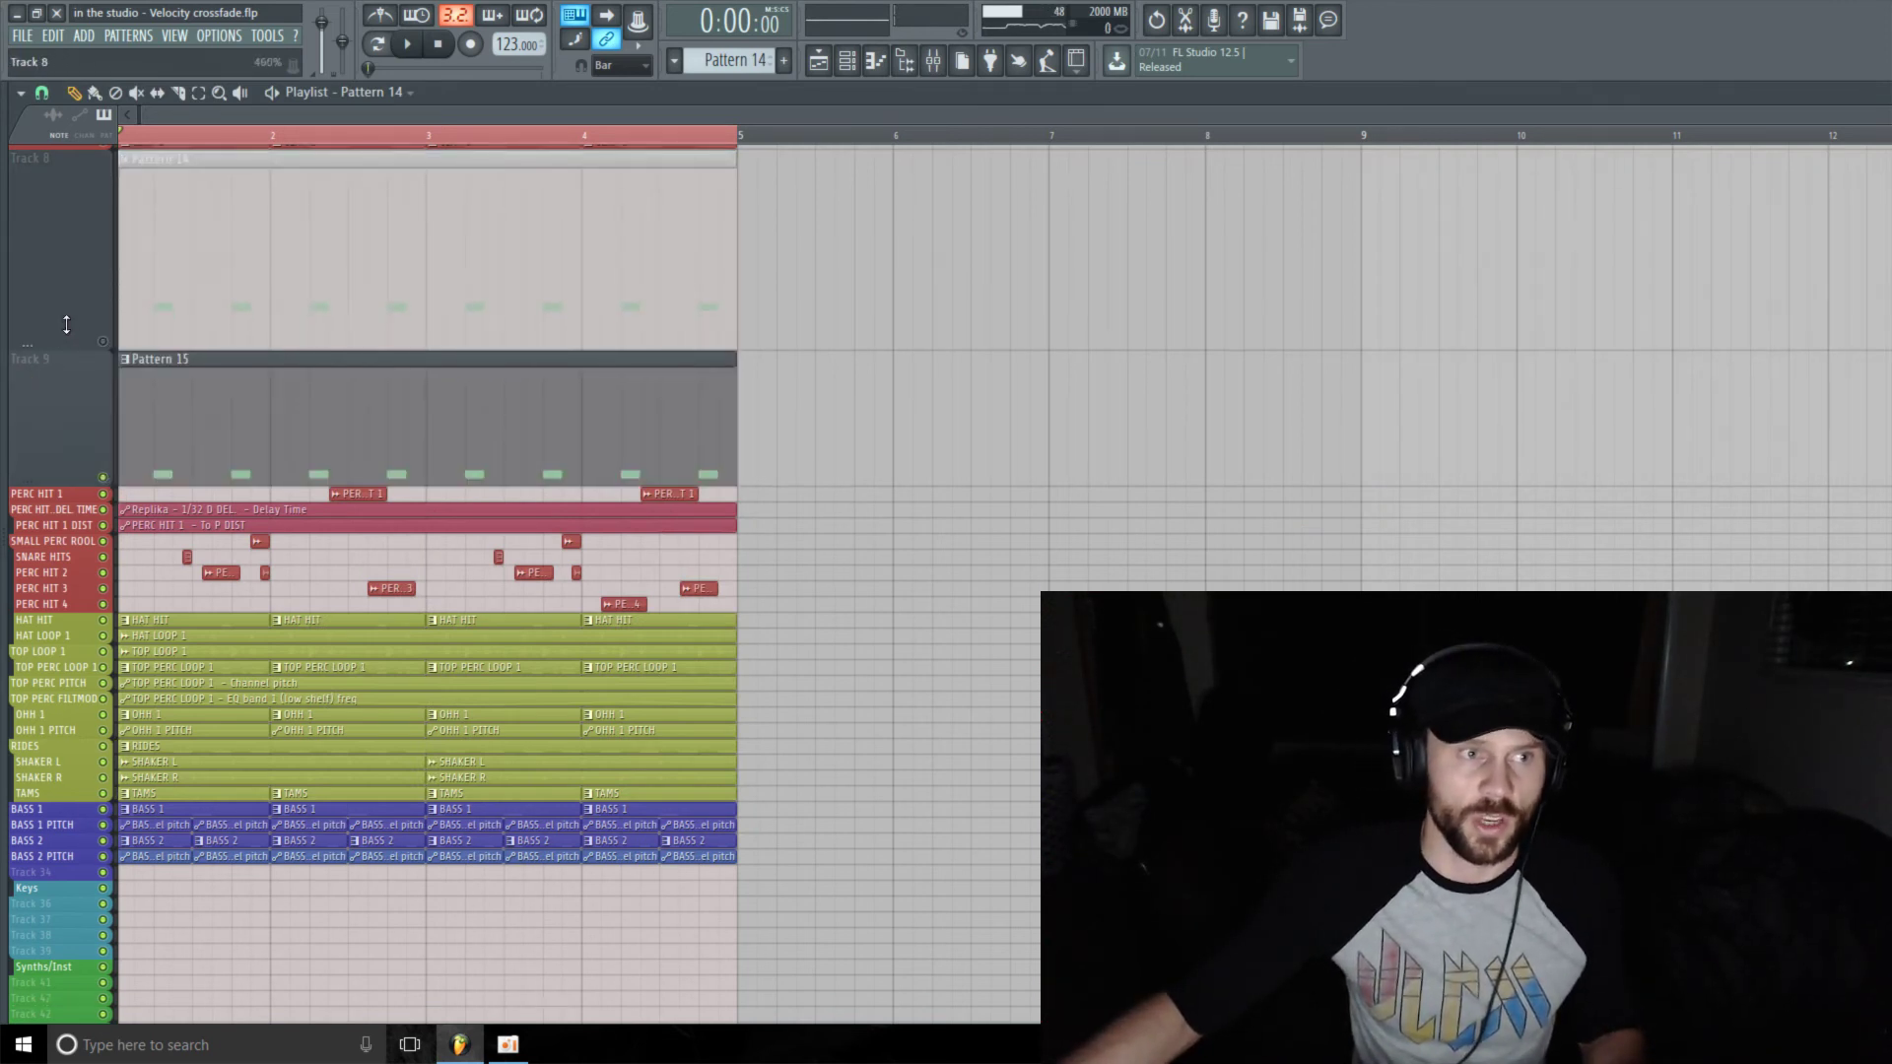
drag(53, 404, 55, 342)
- Play the loop and alternate between Tracks 8 and 9 to compare the patterns, ending with only Track 8 of the two active
key(space)
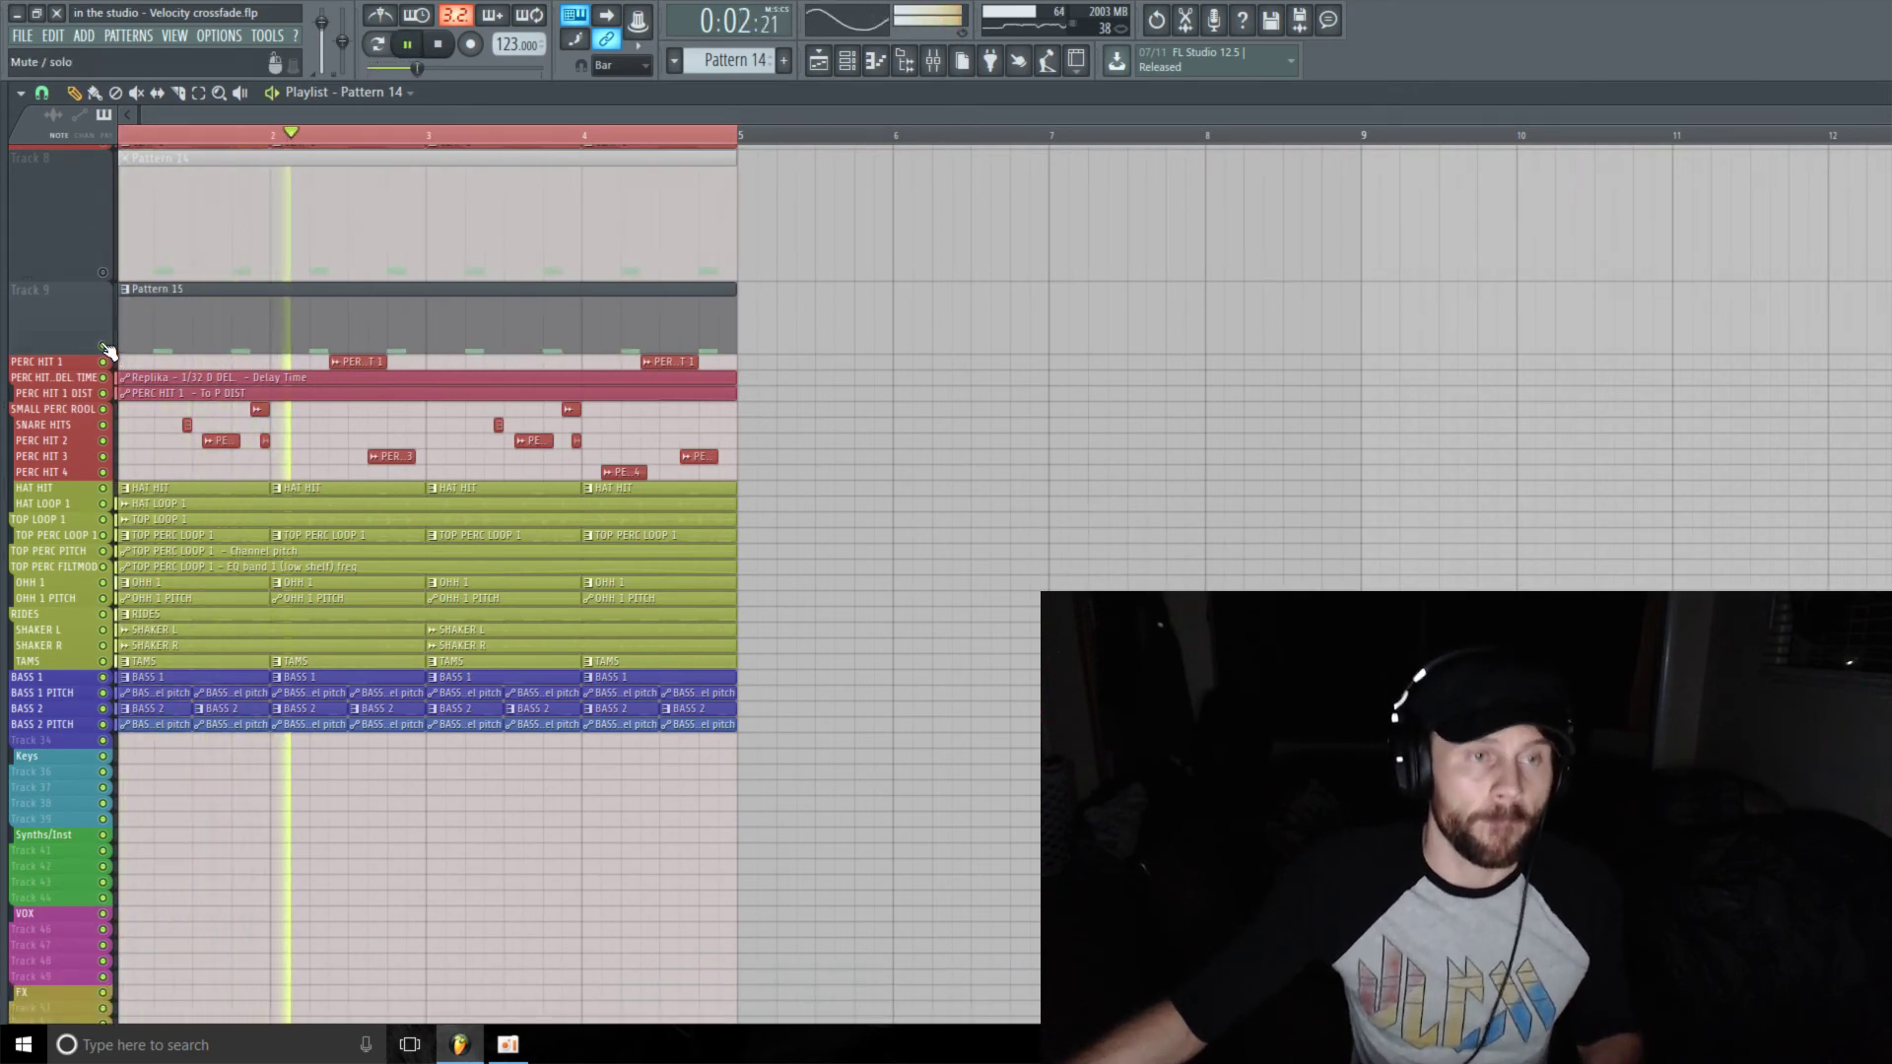
click(103, 347)
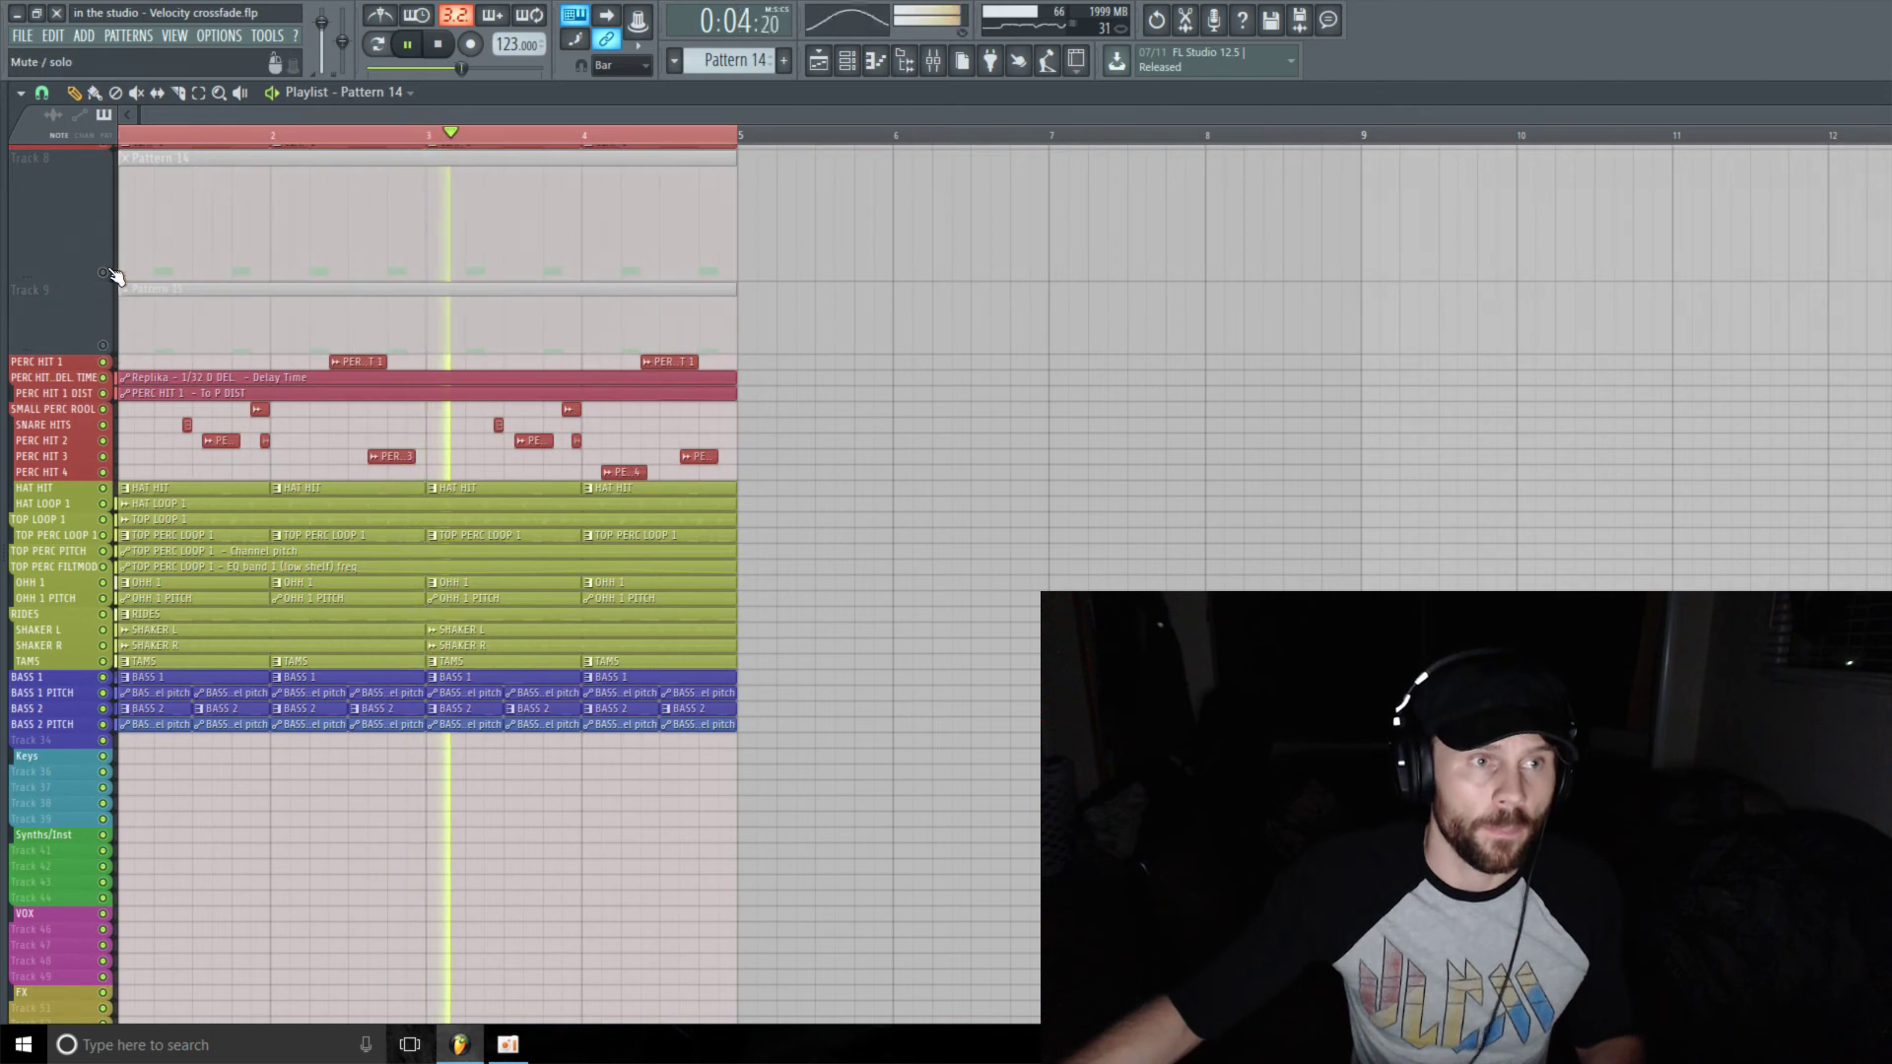
click(104, 272)
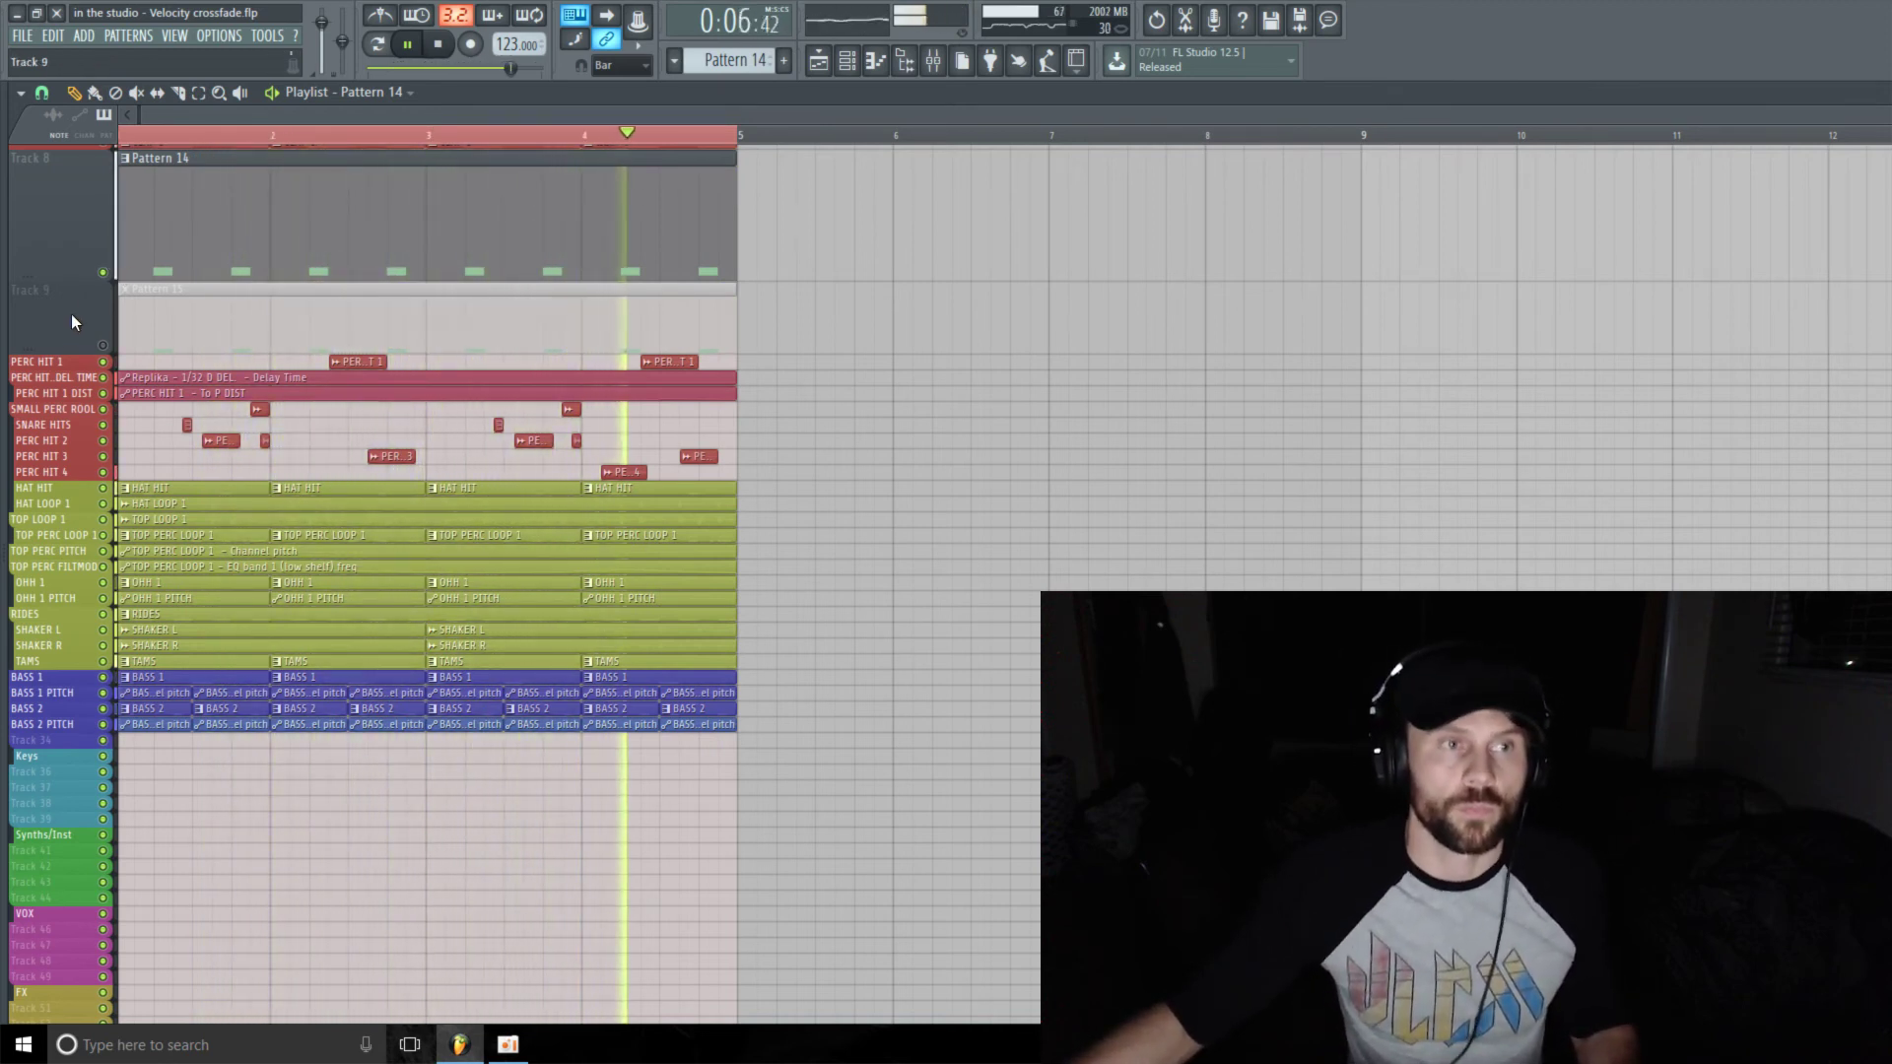
click(103, 273)
click(103, 344)
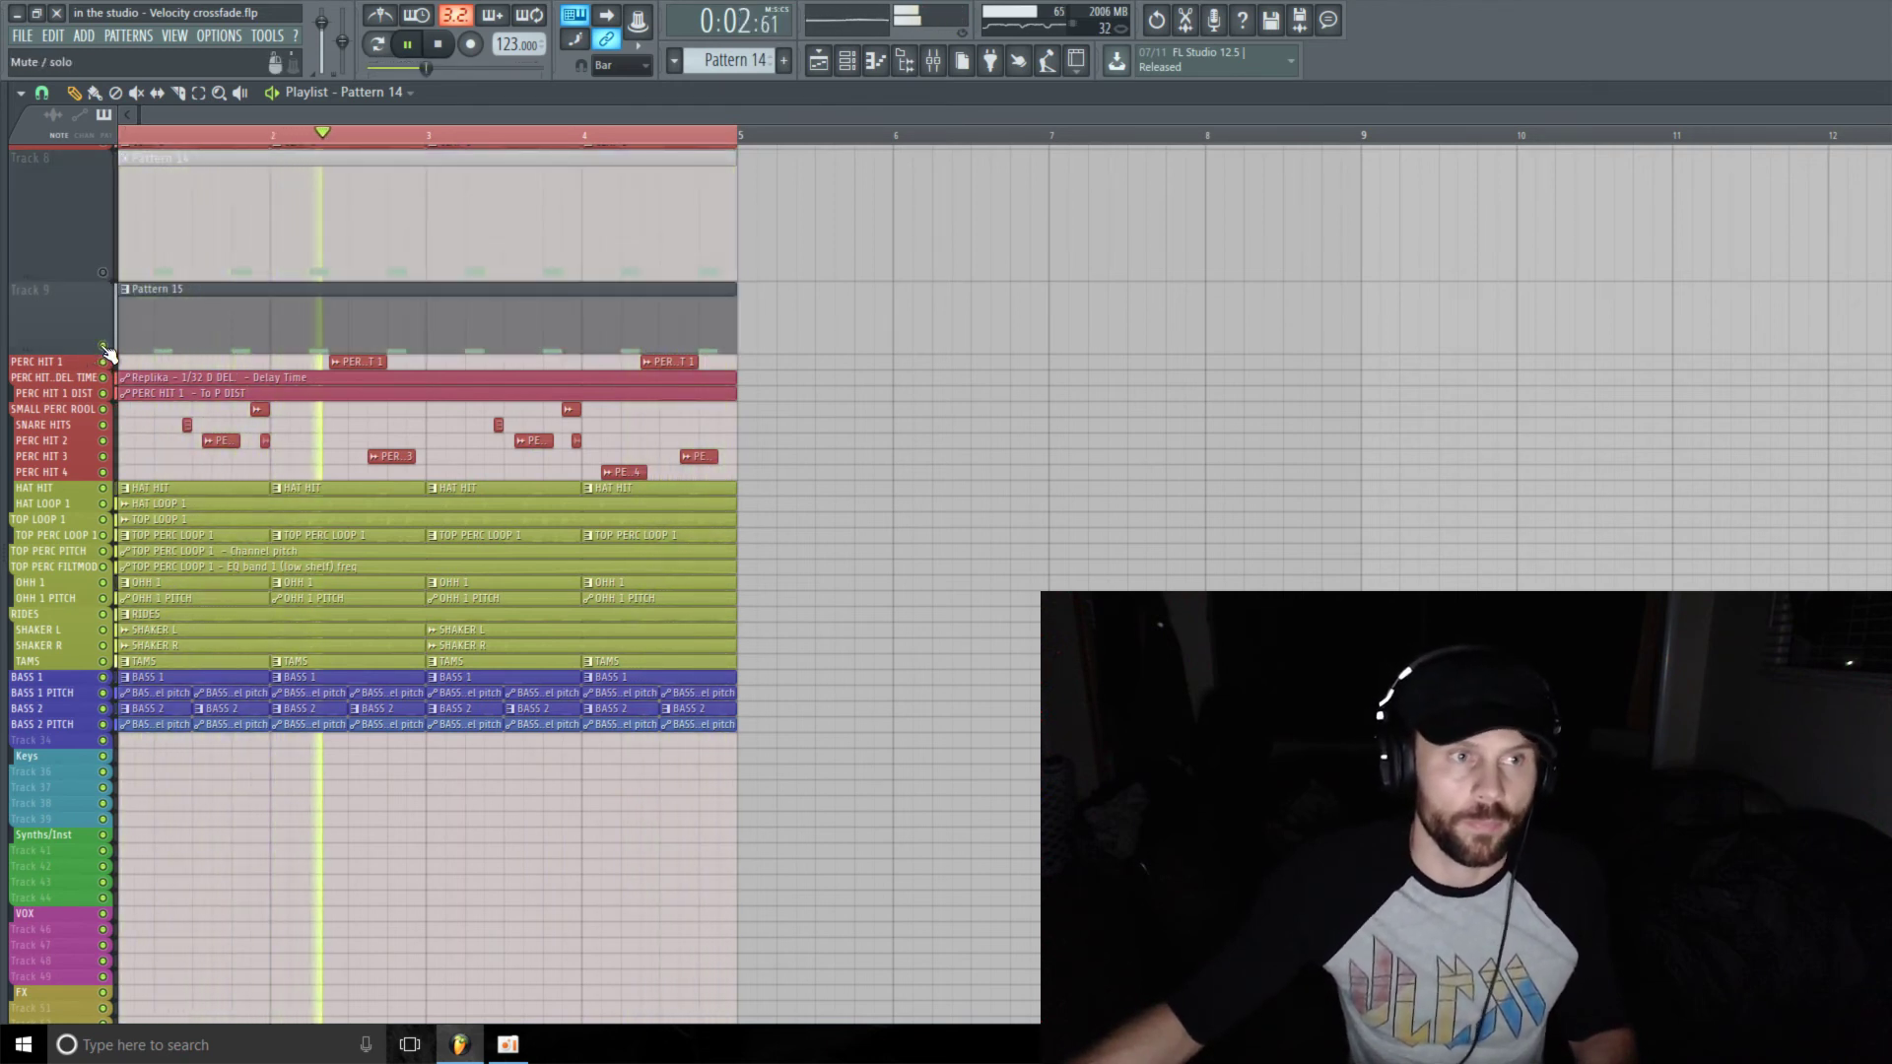
click(103, 347)
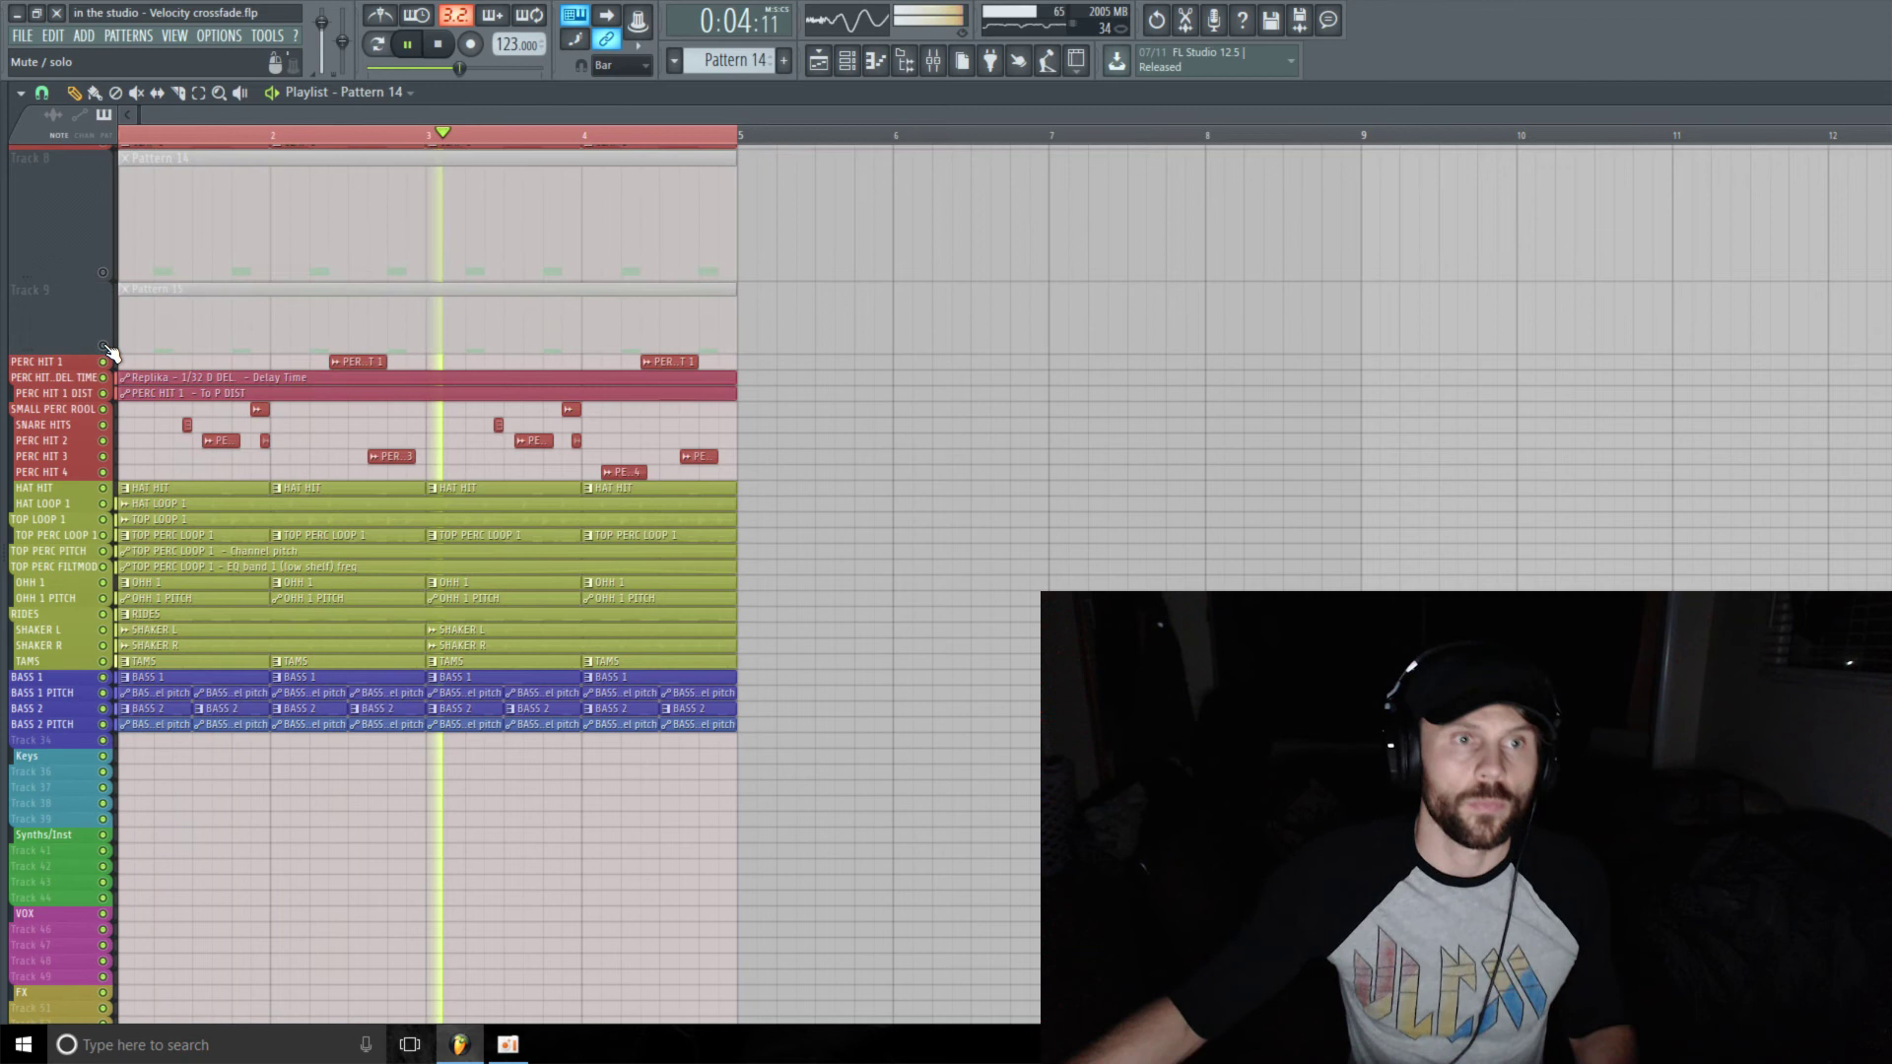
click(104, 274)
key(space)
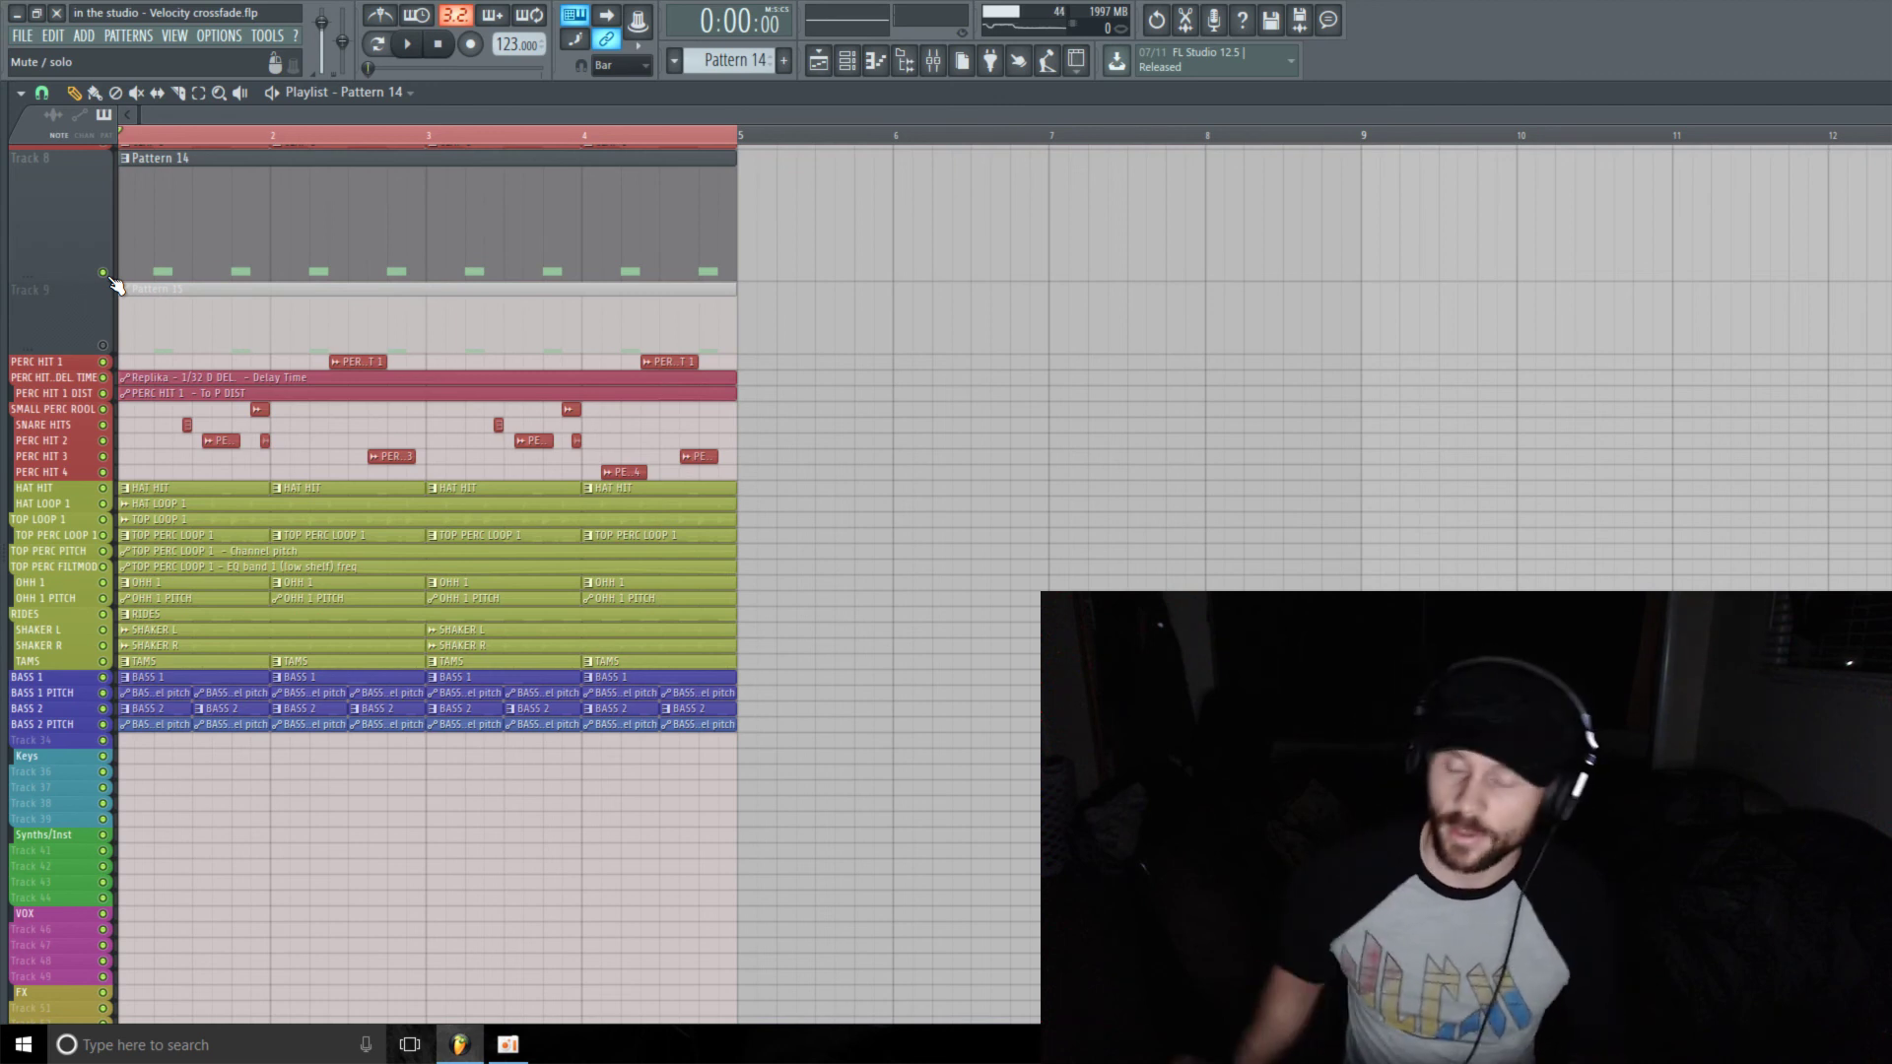
- Play the loop with the mixer open and toggle the mute of the CLAP MID insert
click(405, 44)
click(932, 61)
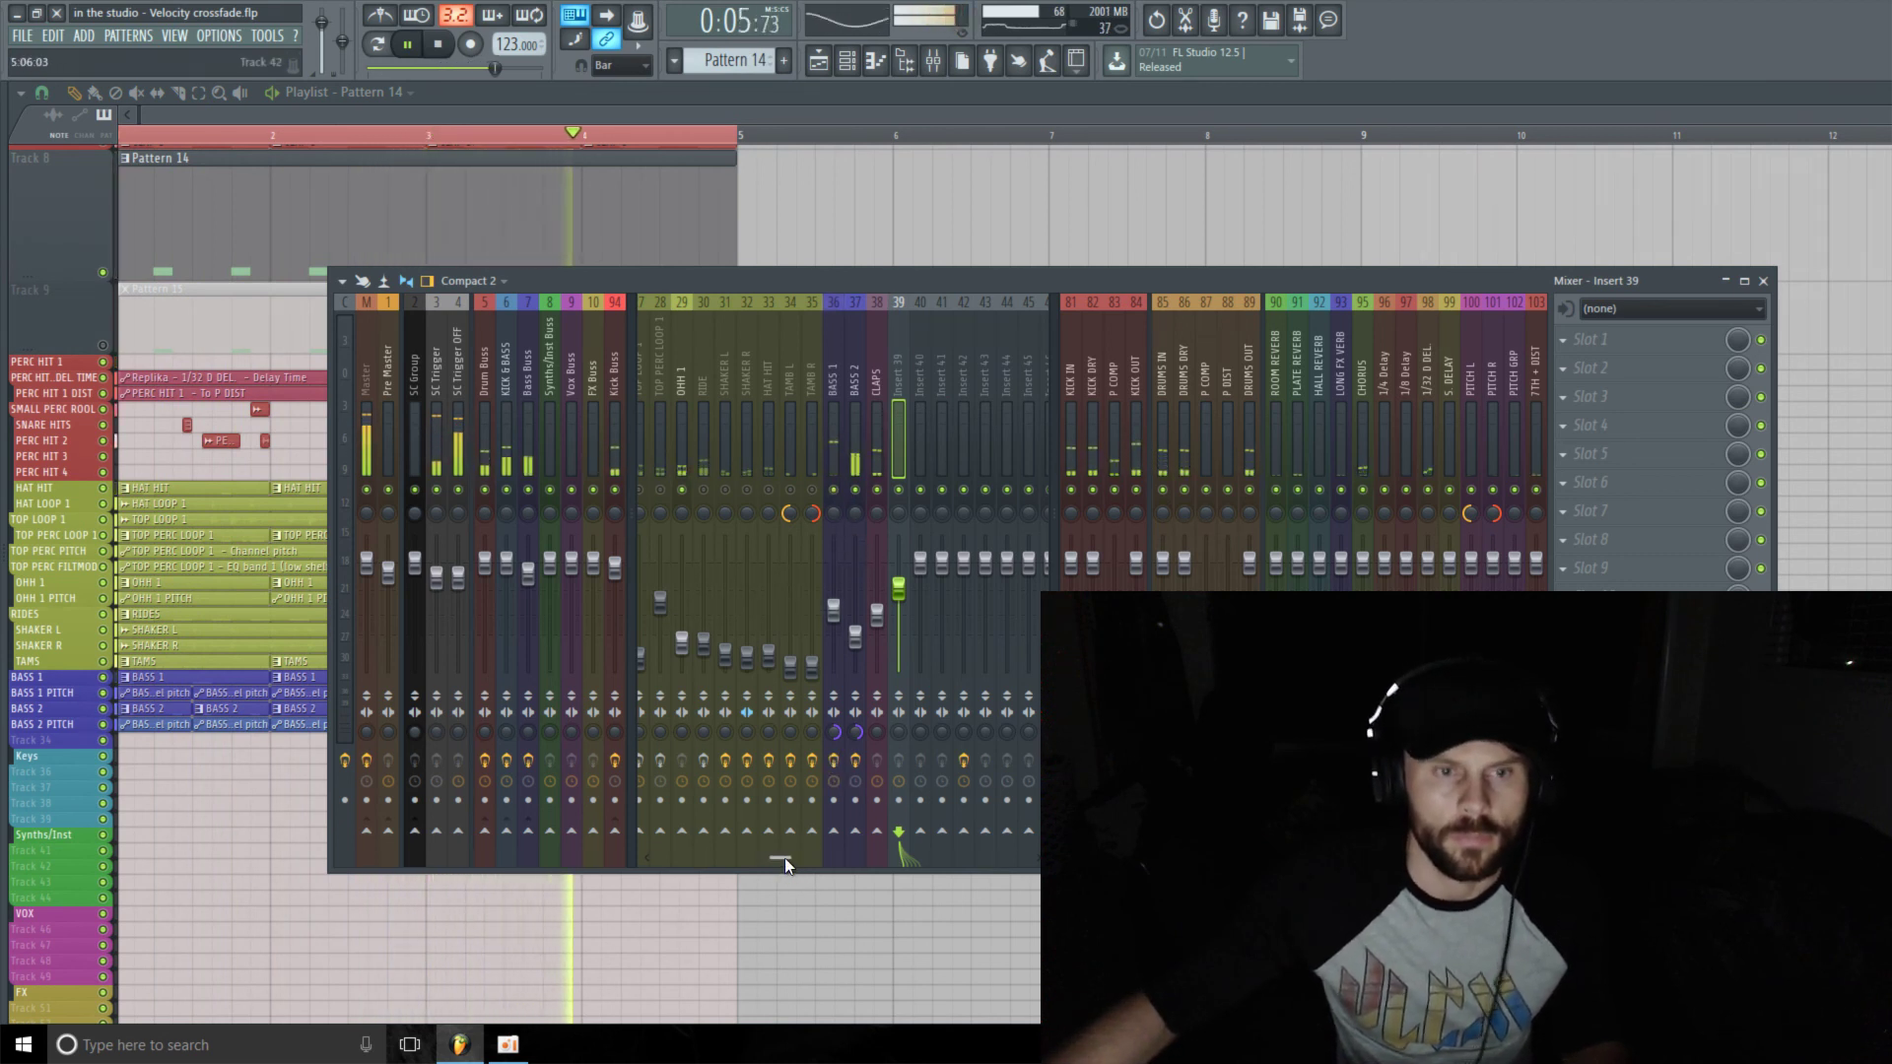
drag(784, 857, 613, 842)
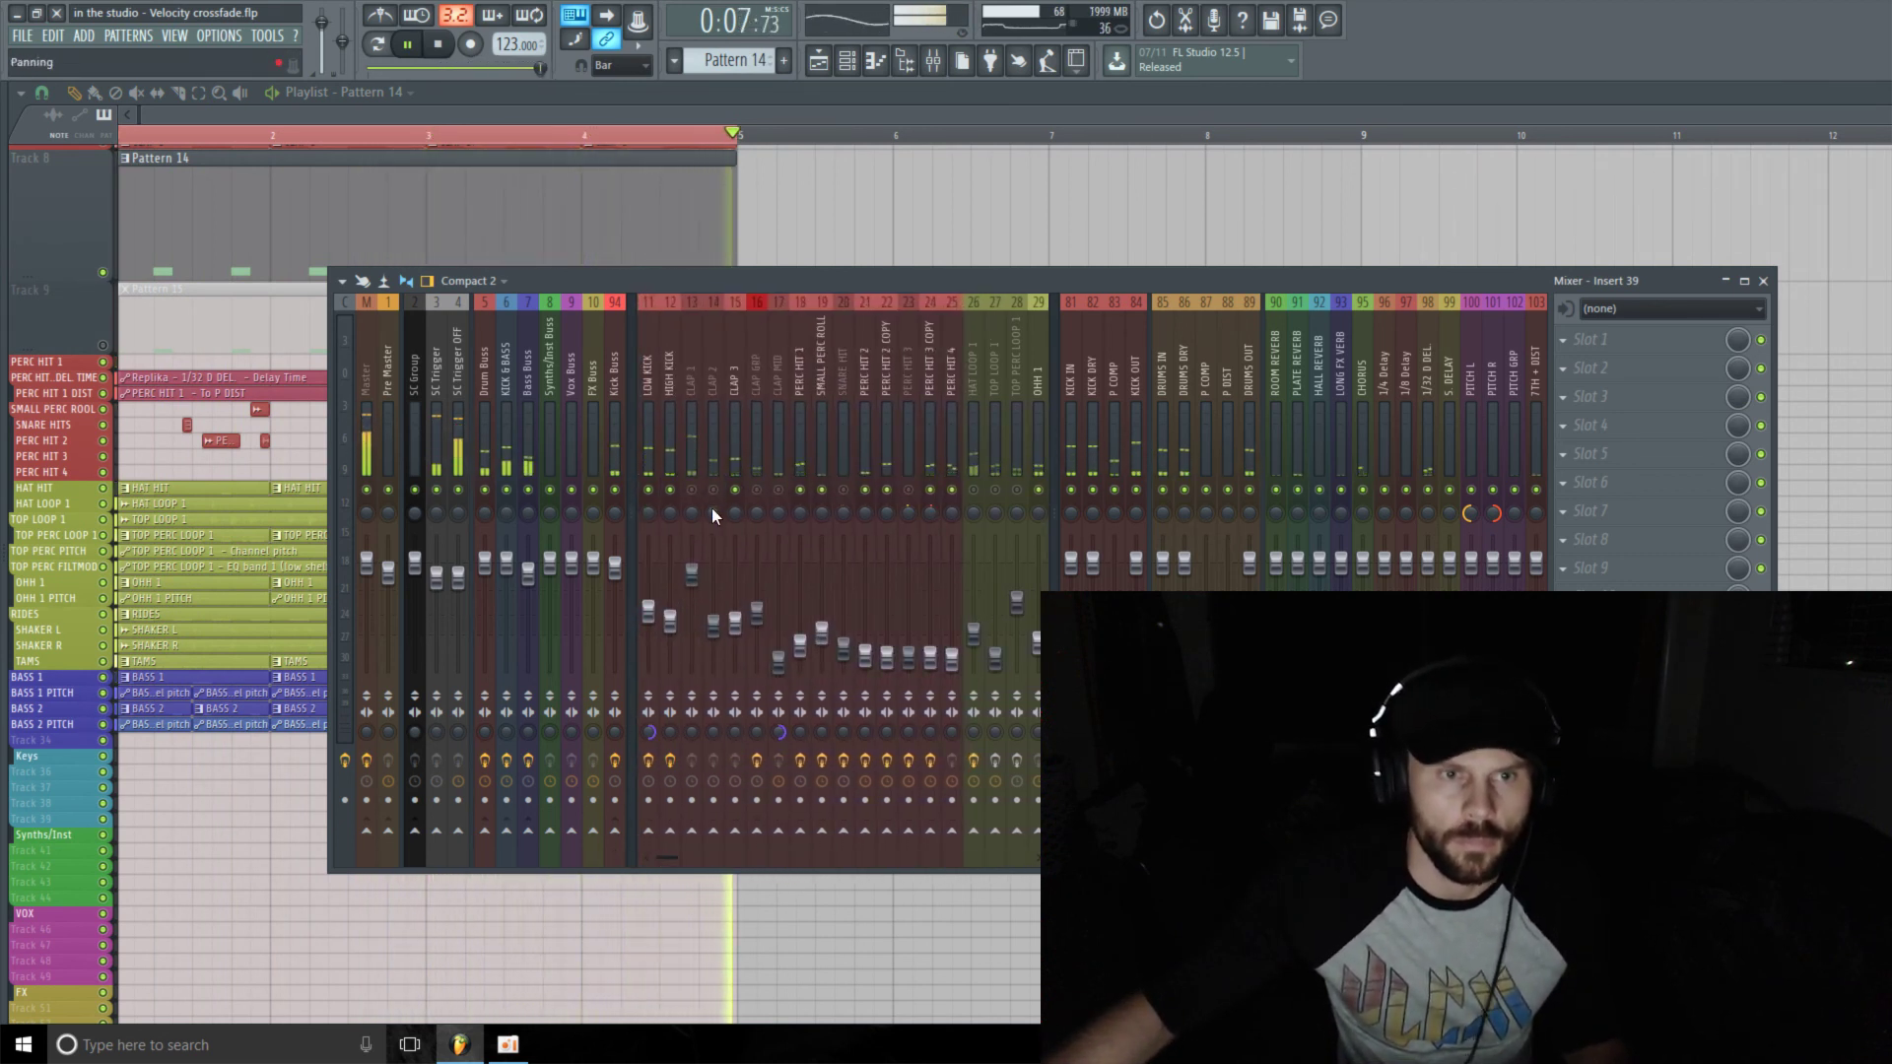
click(778, 491)
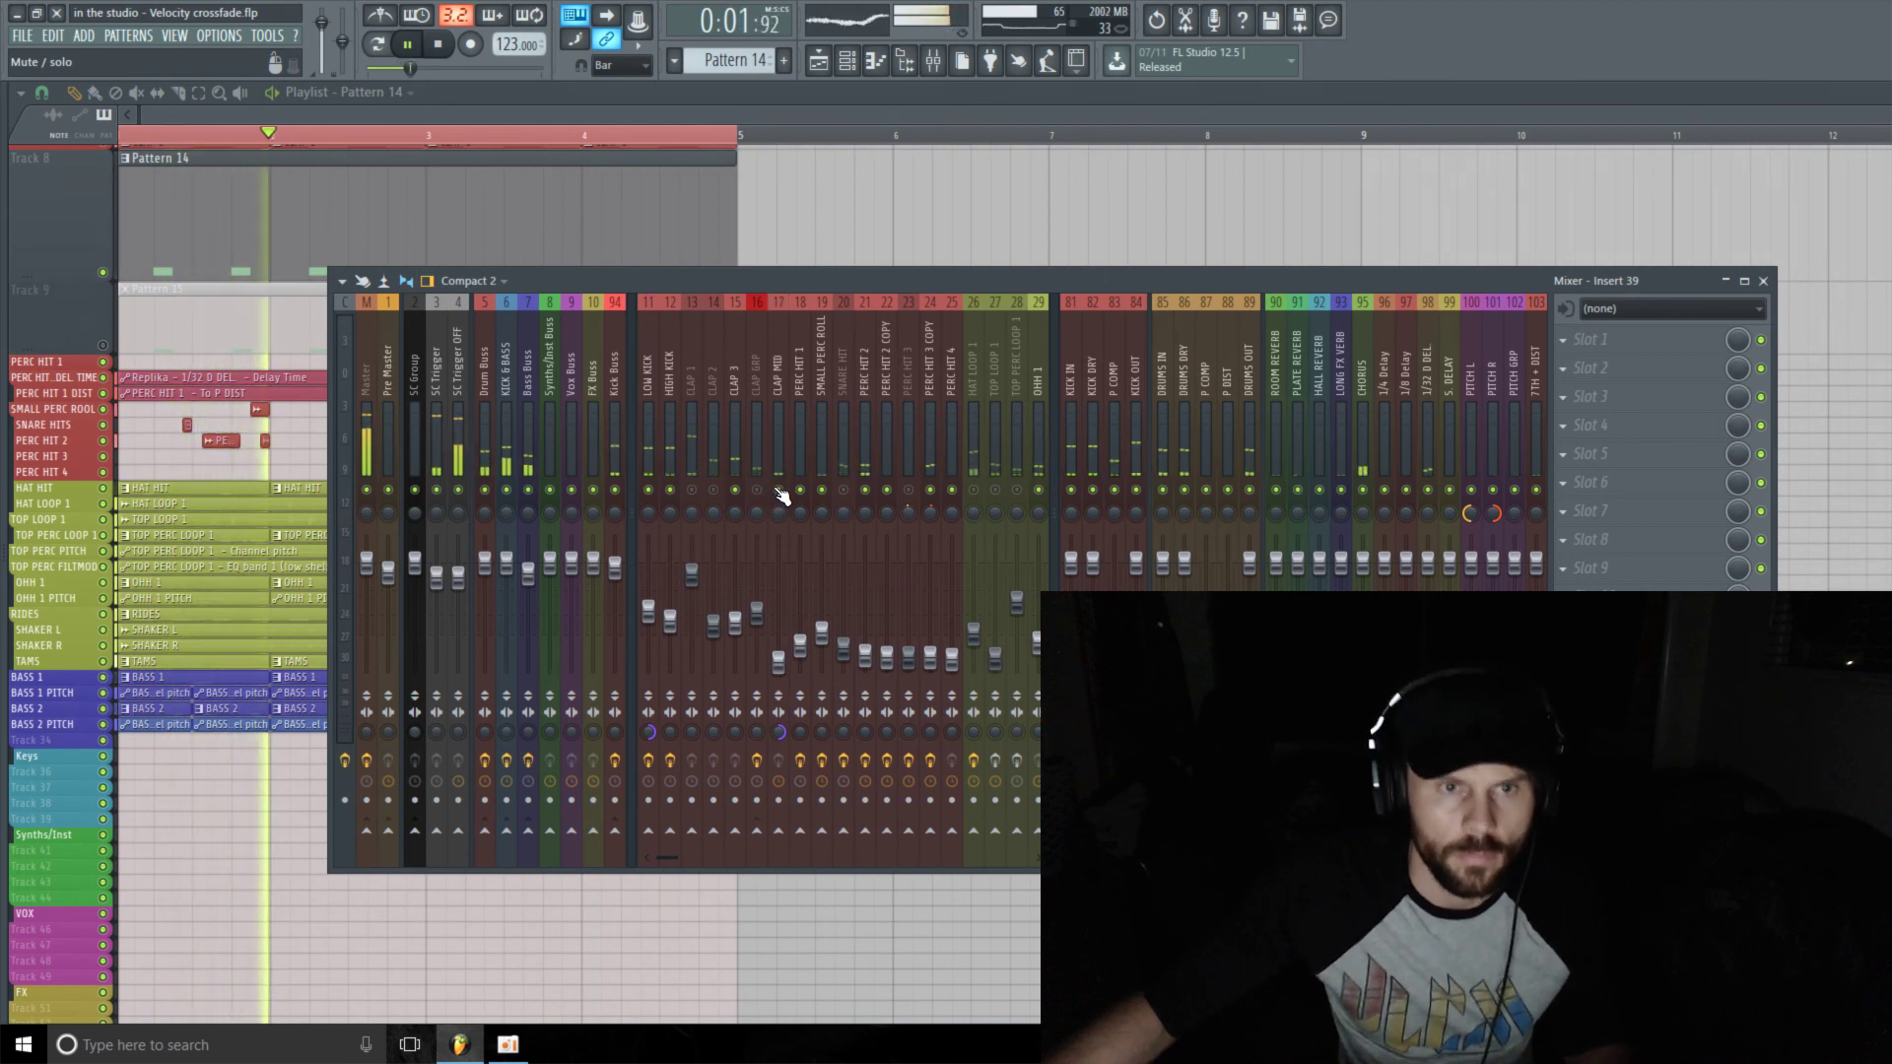
- Unmute the RIDE, SHAKER, HAT HIT and TAMB inserts in the mixer while the loop plays, and shift the mixer window slightly aside
drag(669, 856, 735, 845)
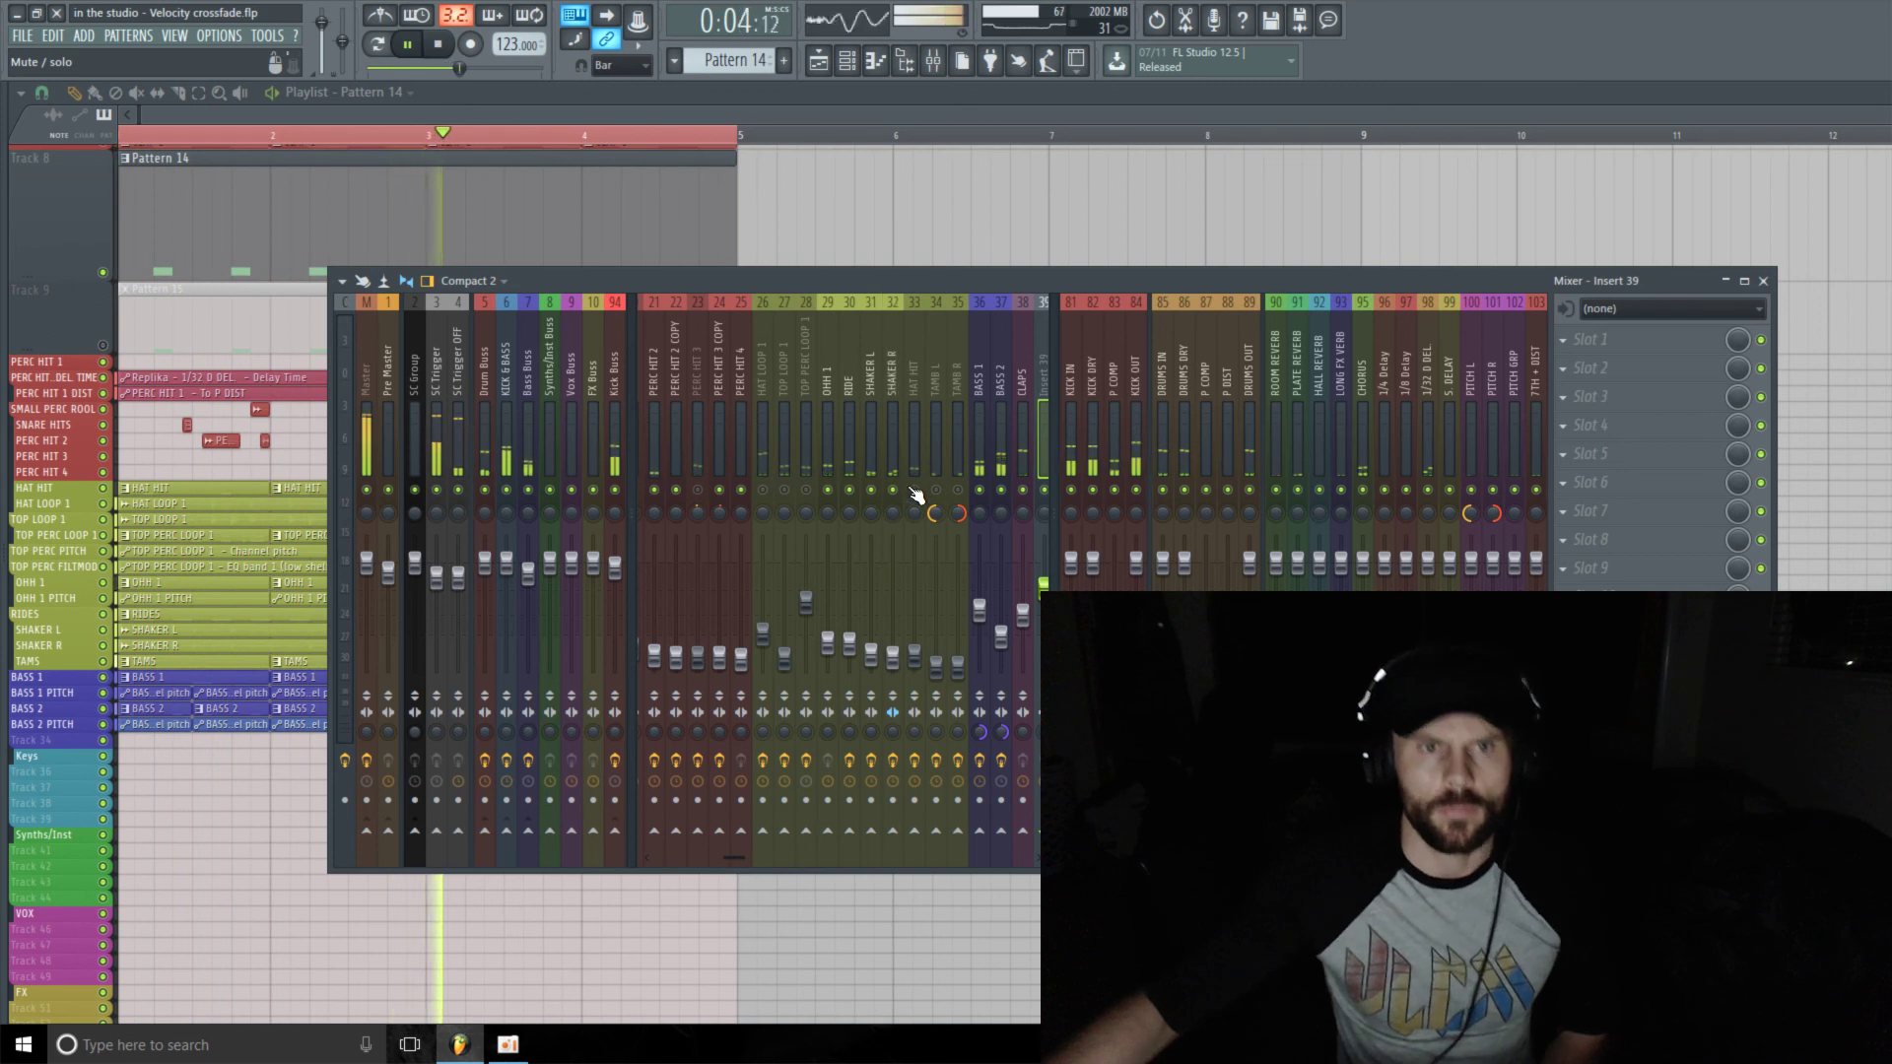
drag(1024, 282, 951, 276)
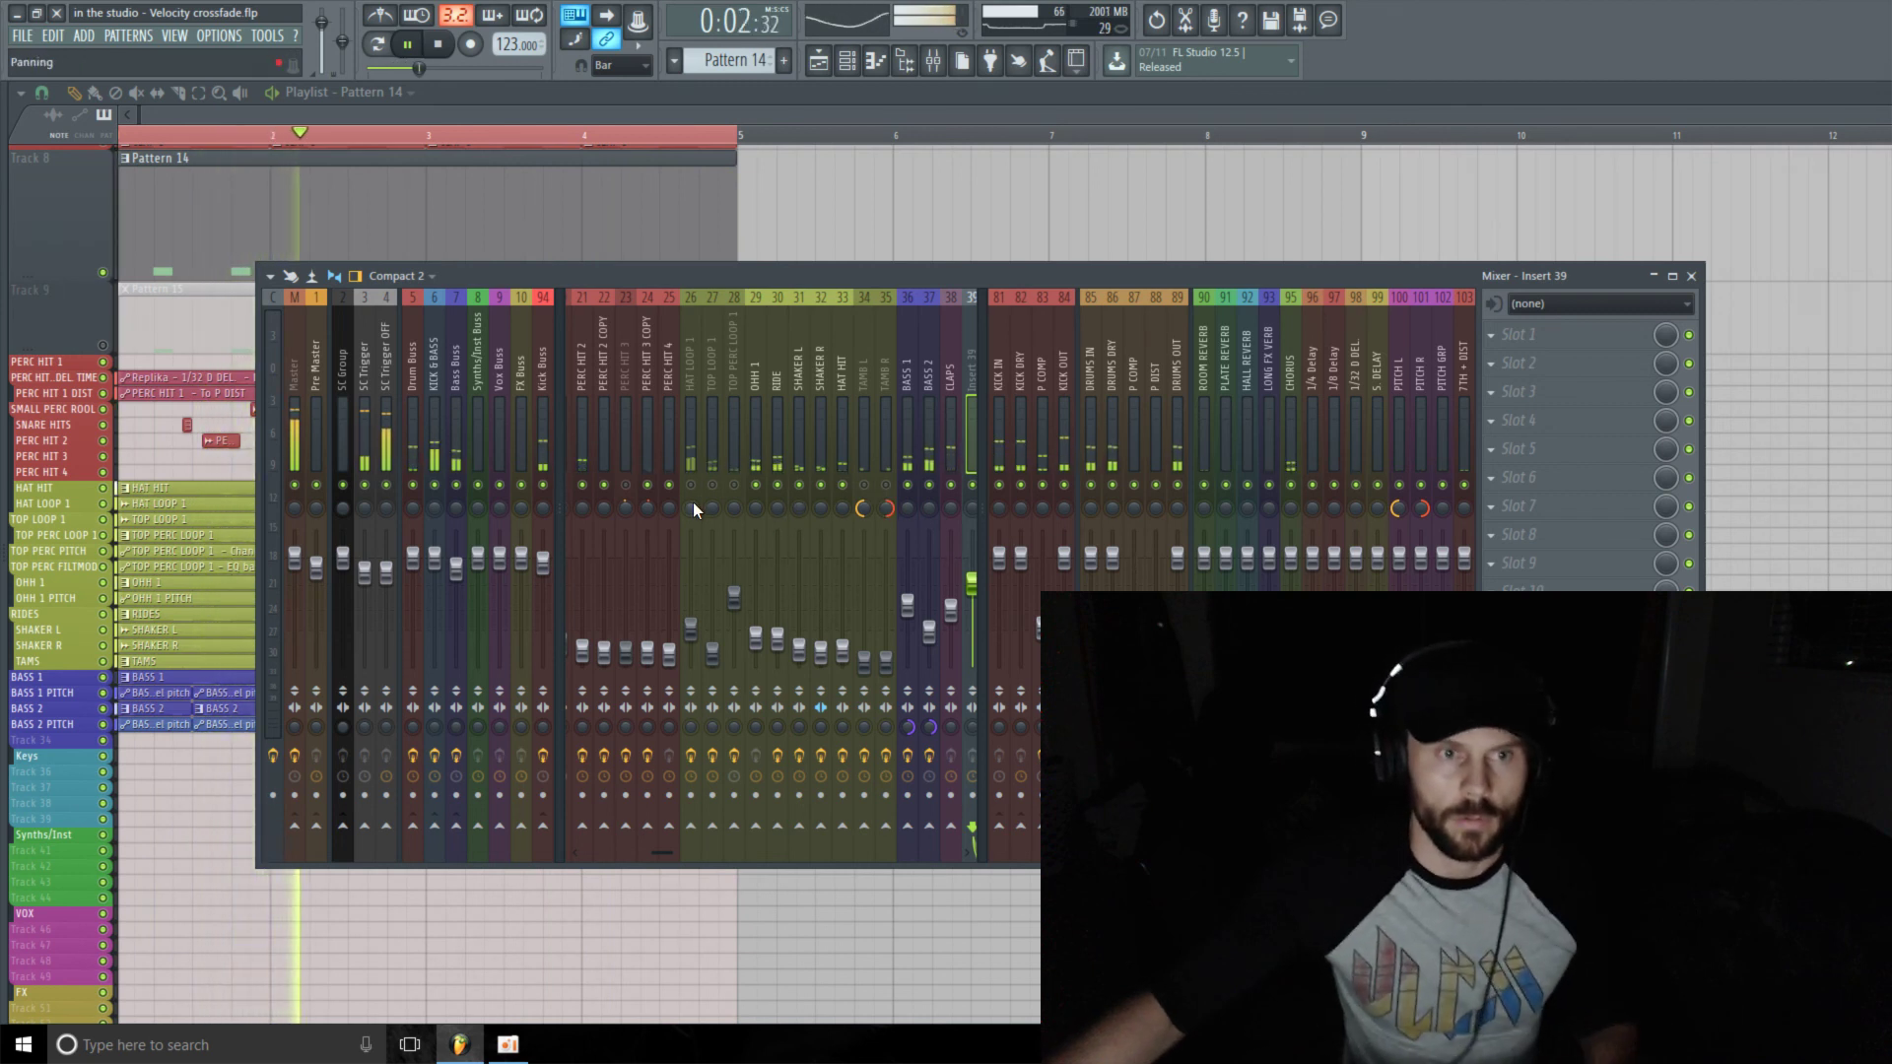
drag(674, 853, 617, 855)
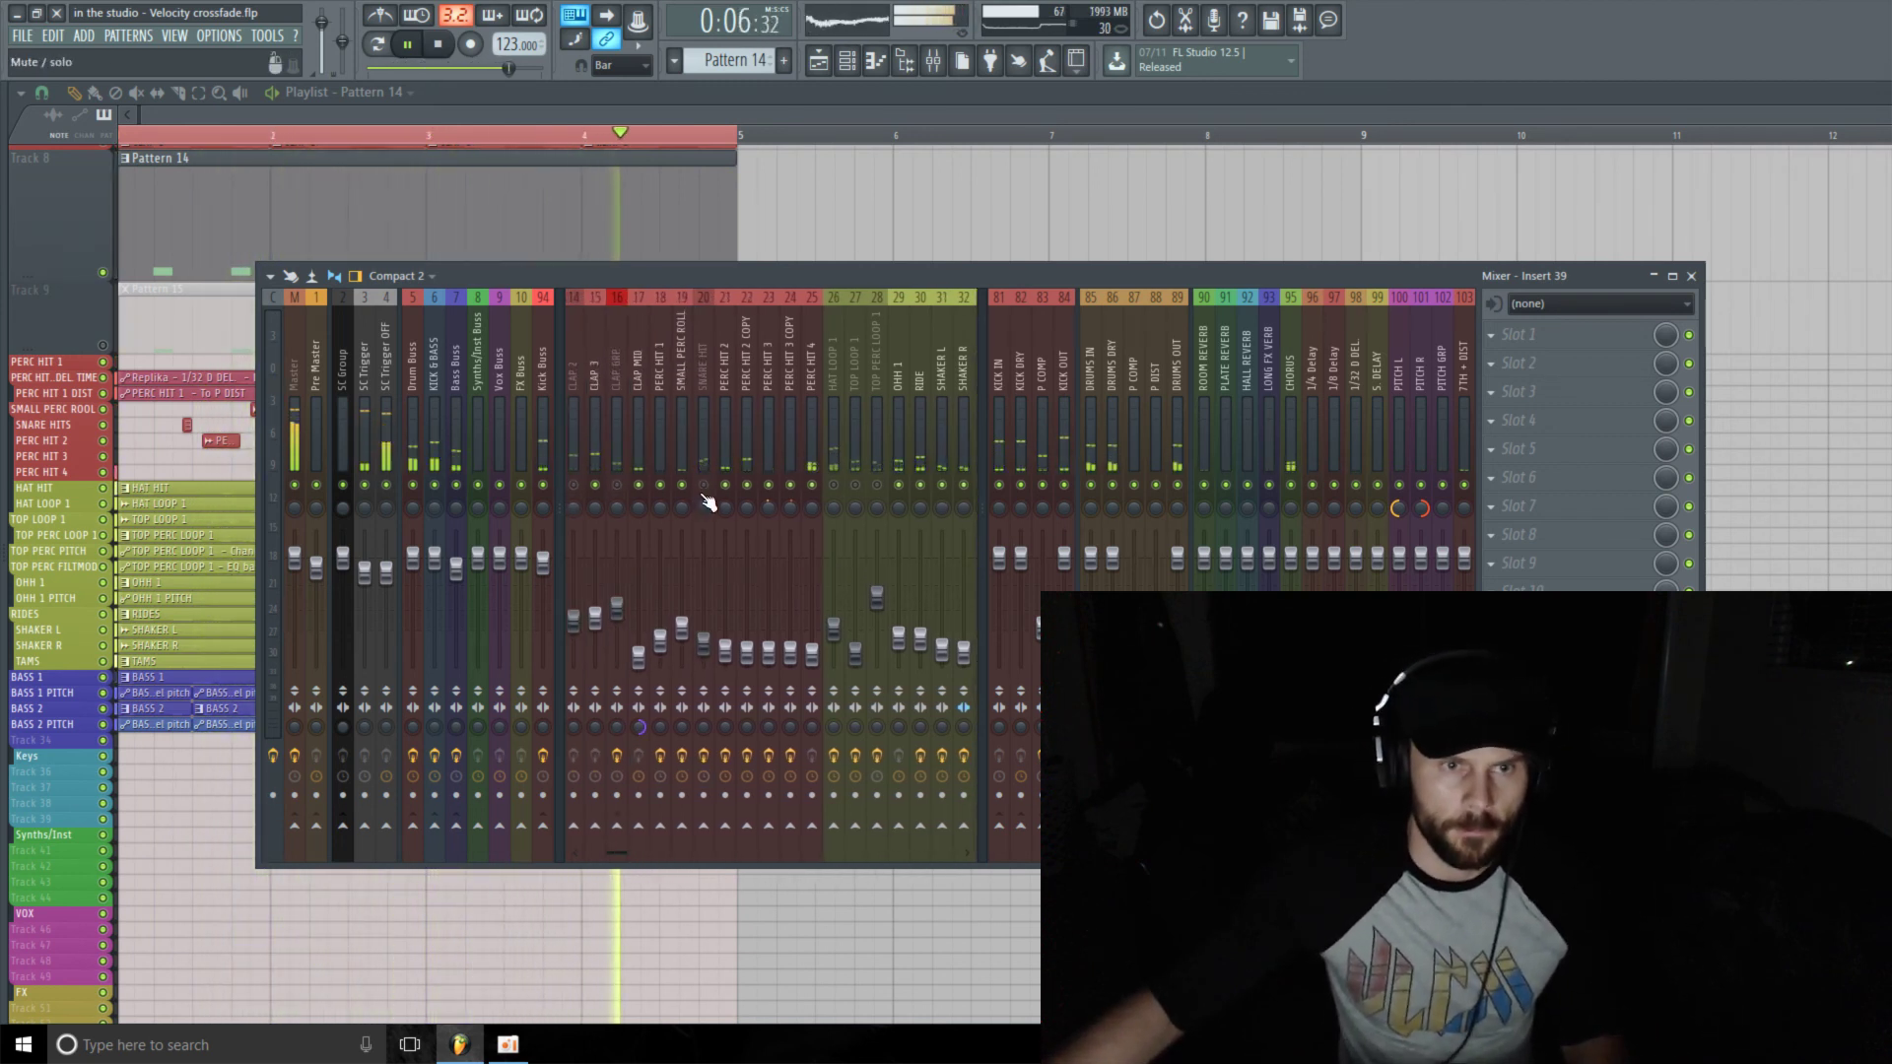
drag(616, 853, 698, 851)
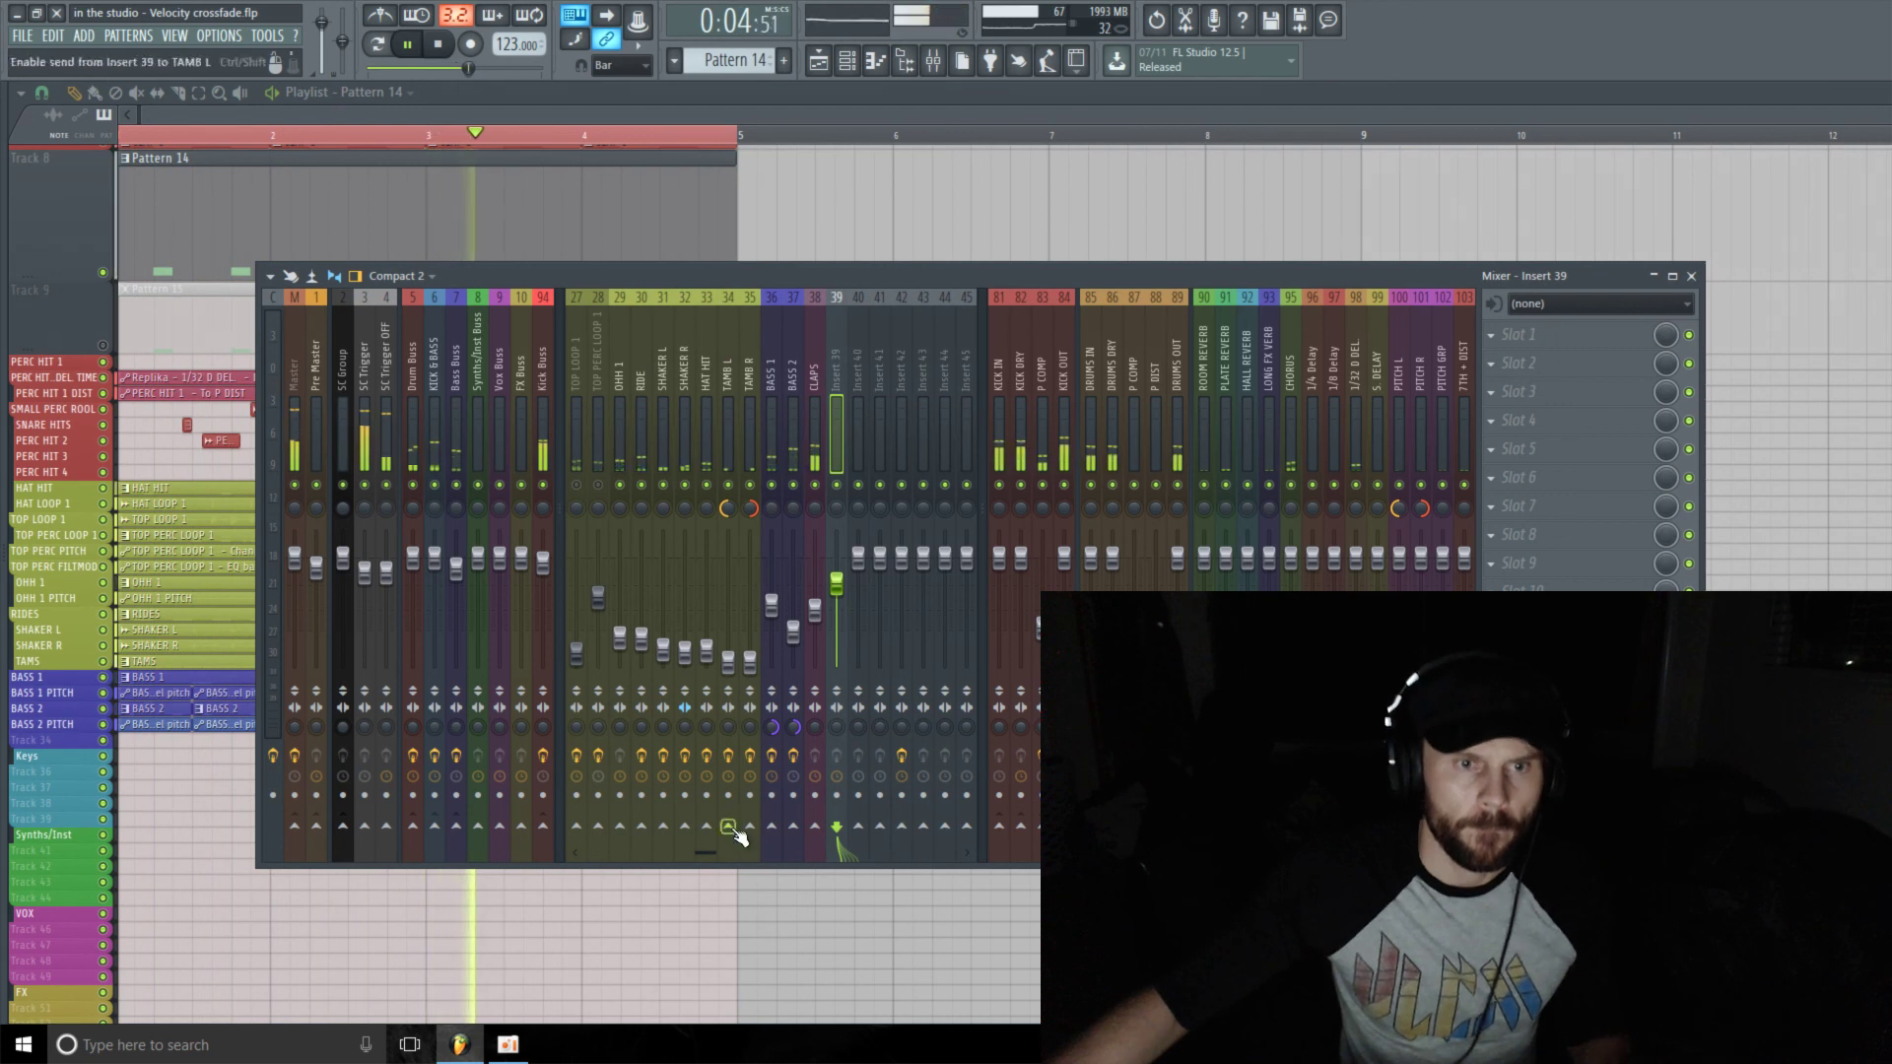
drag(719, 849, 651, 847)
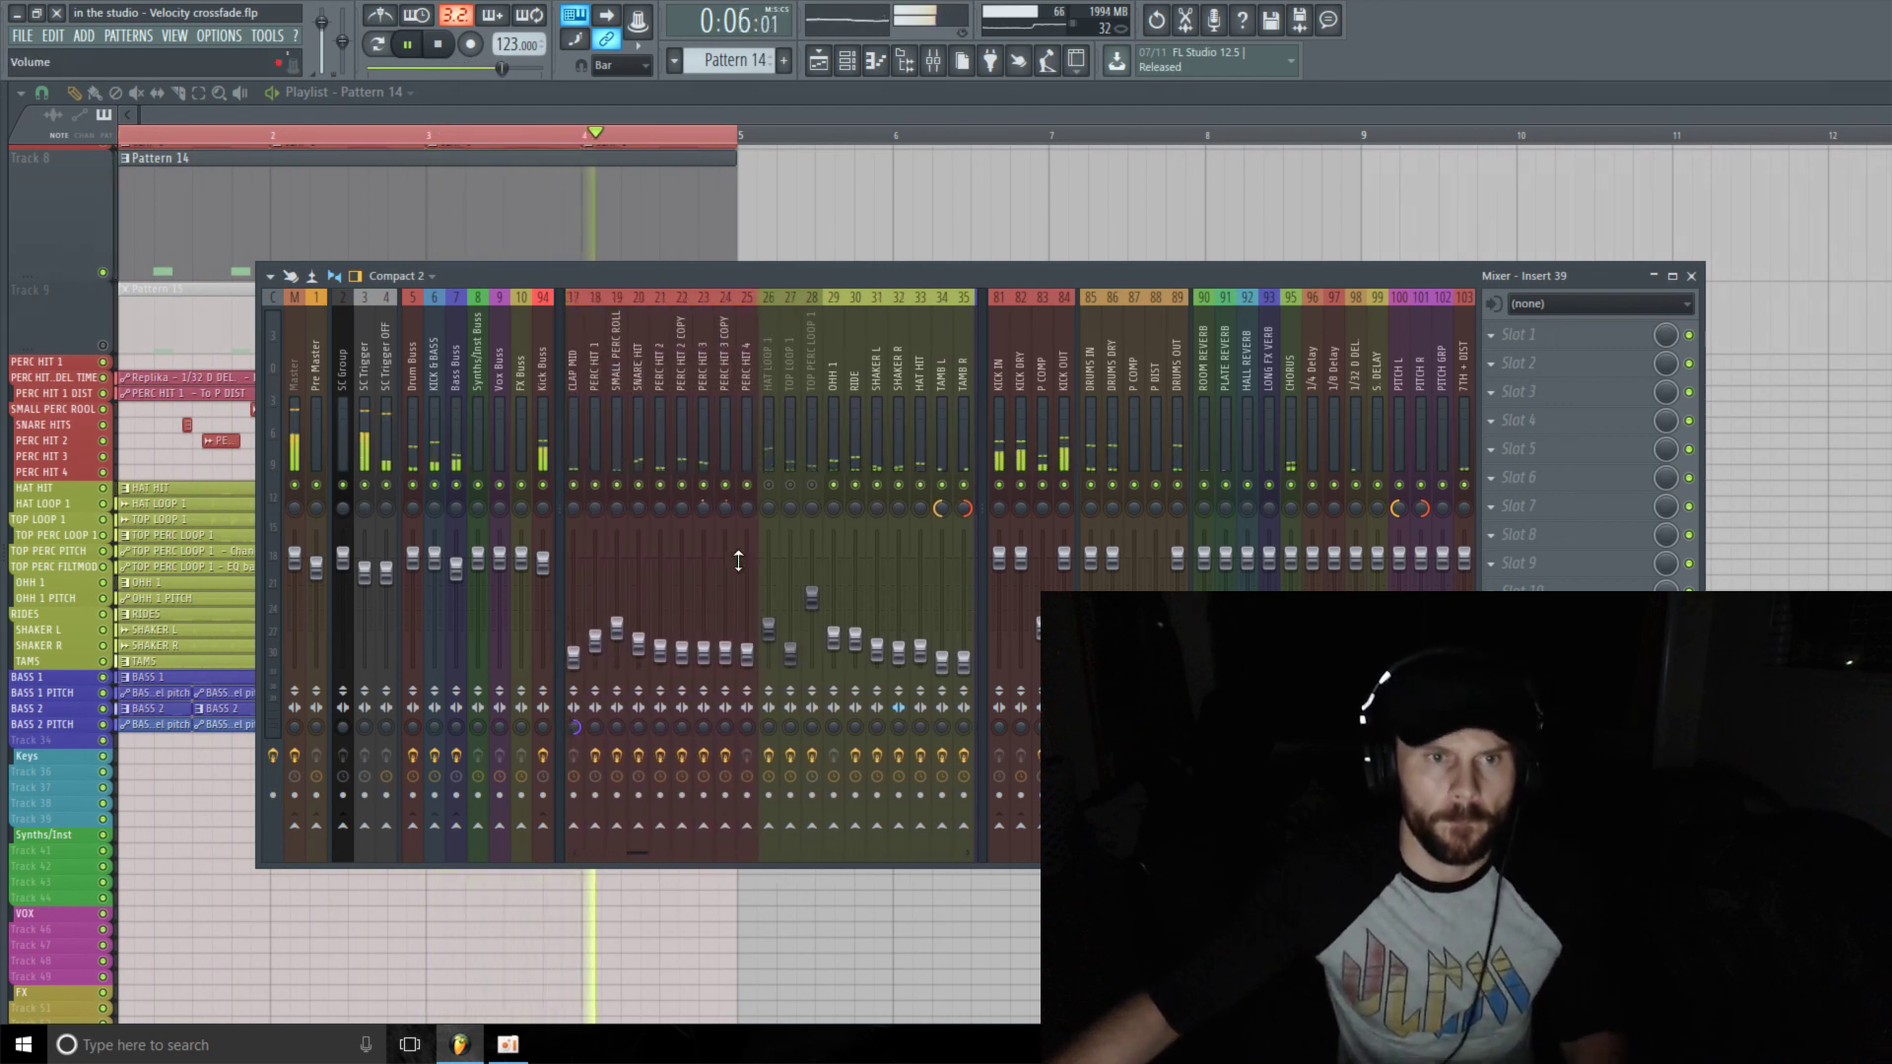
- Unmute the TOP LOOP 1, TOP PERC LOOP 1 and HAT LOOP 1 mixer inserts during playback and stop the loop
click(791, 484)
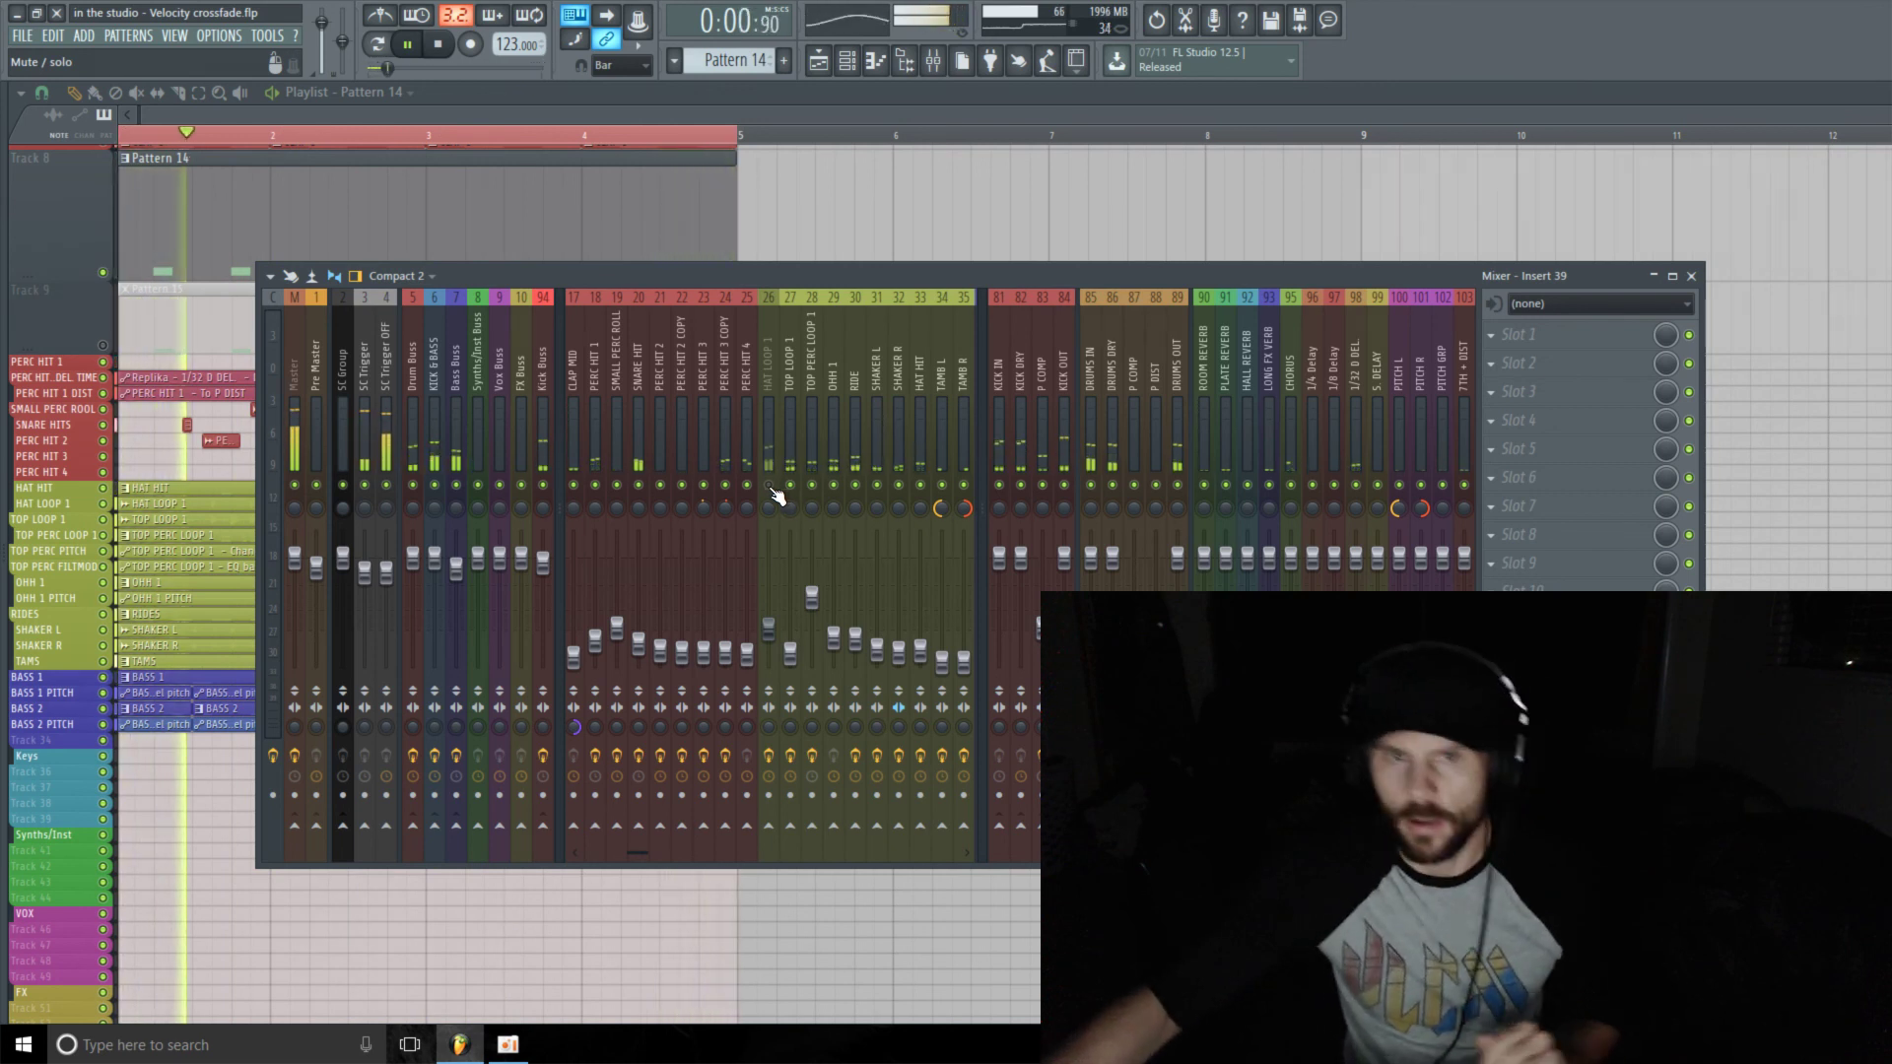
click(769, 486)
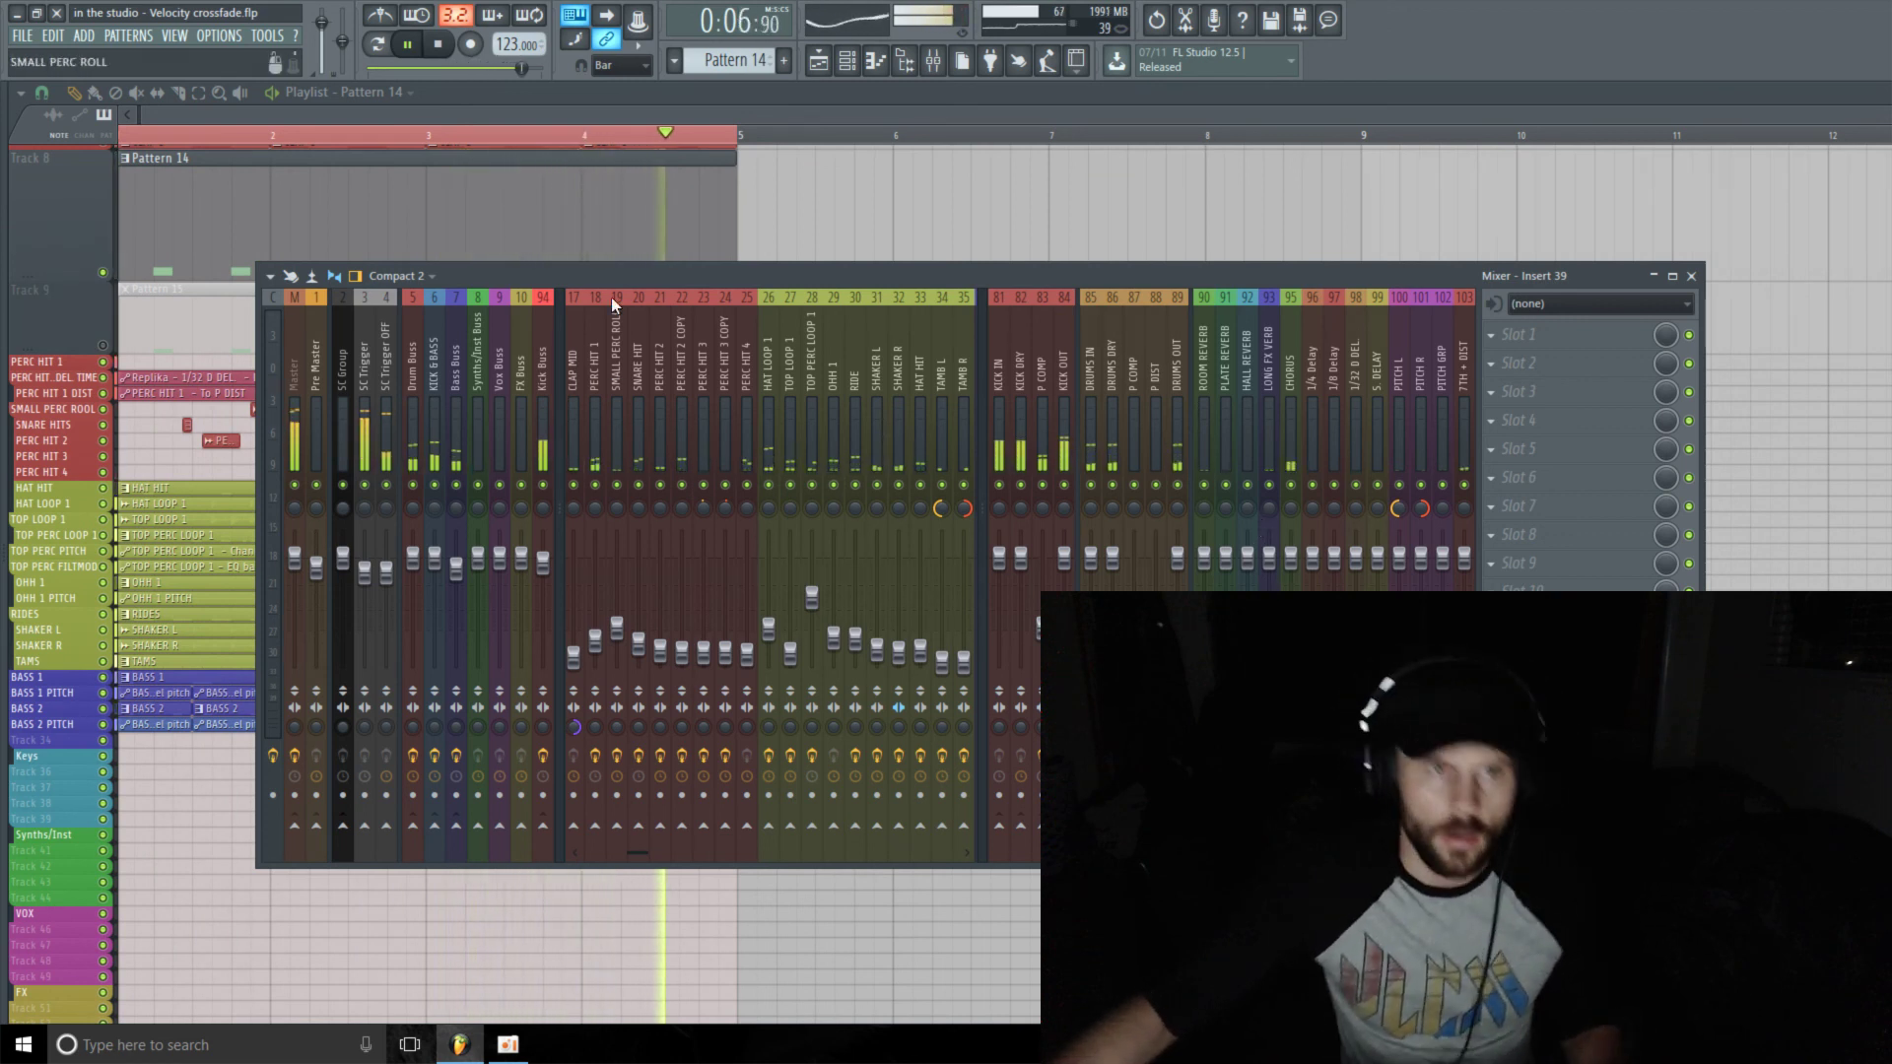
key(space)
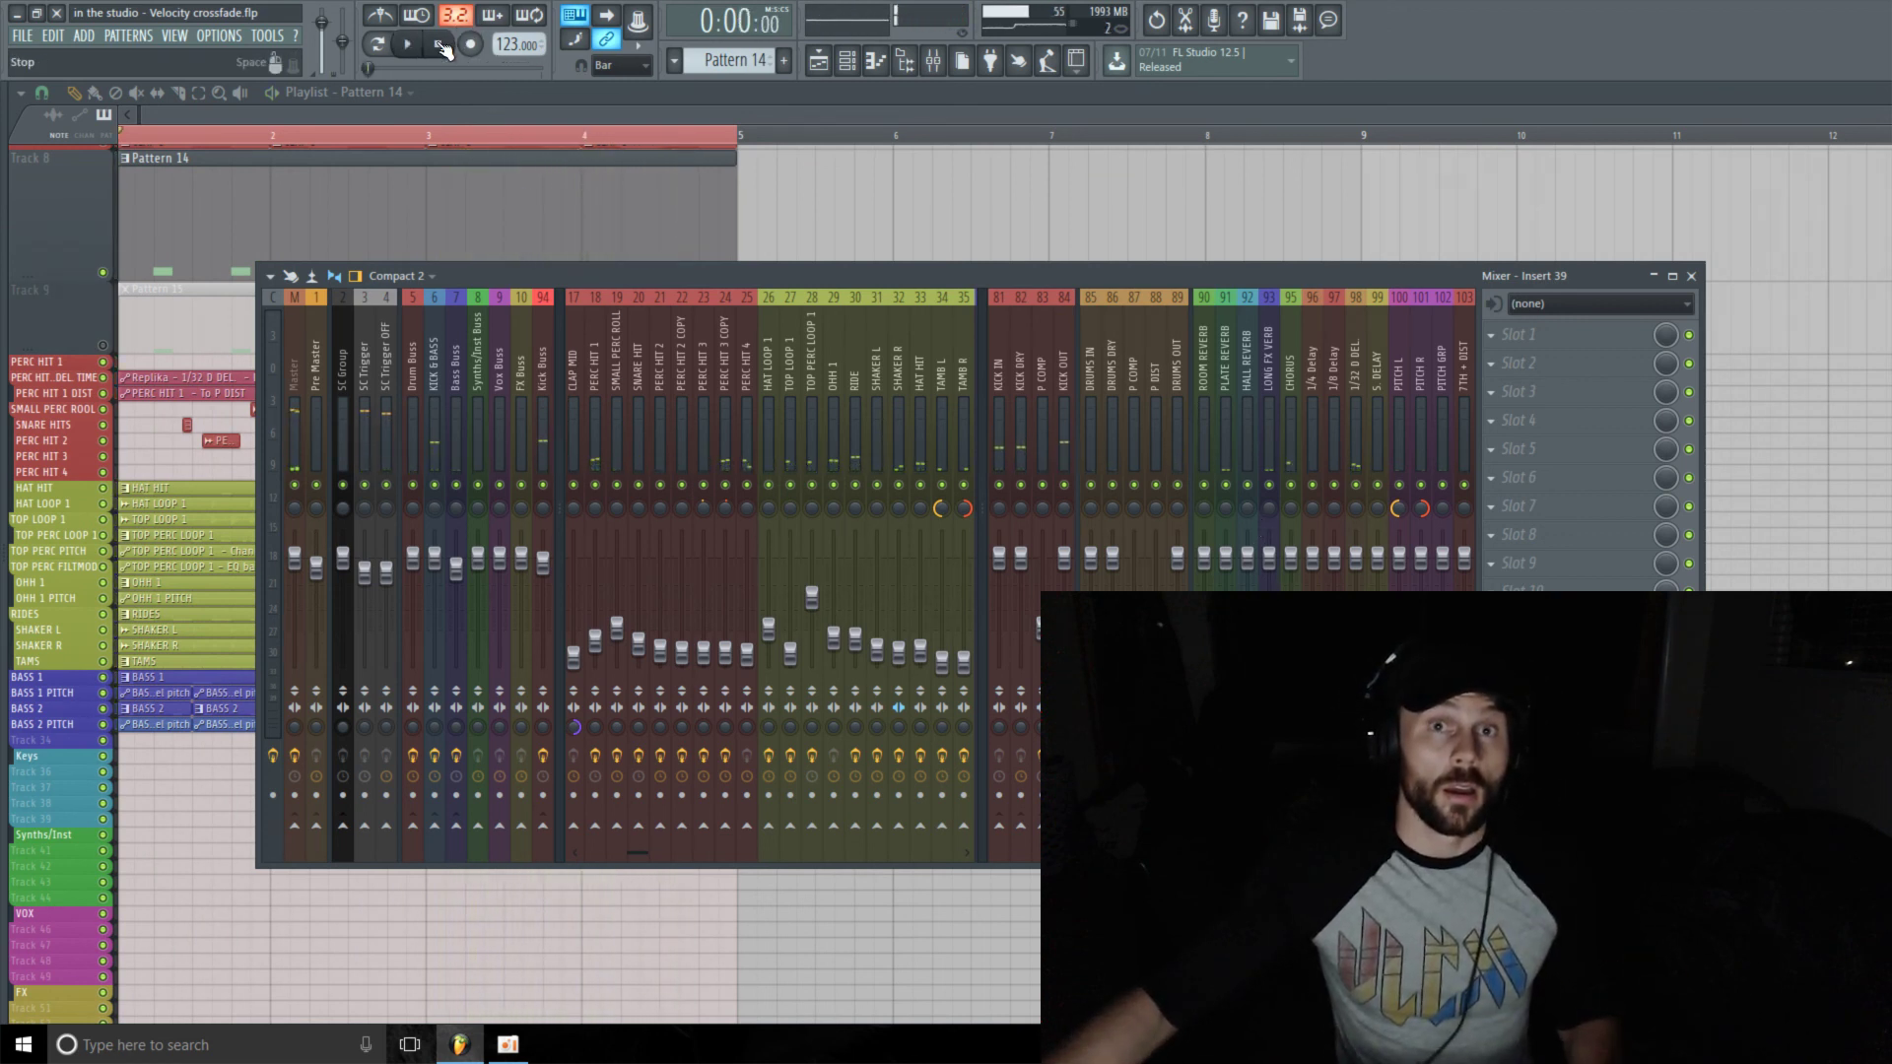